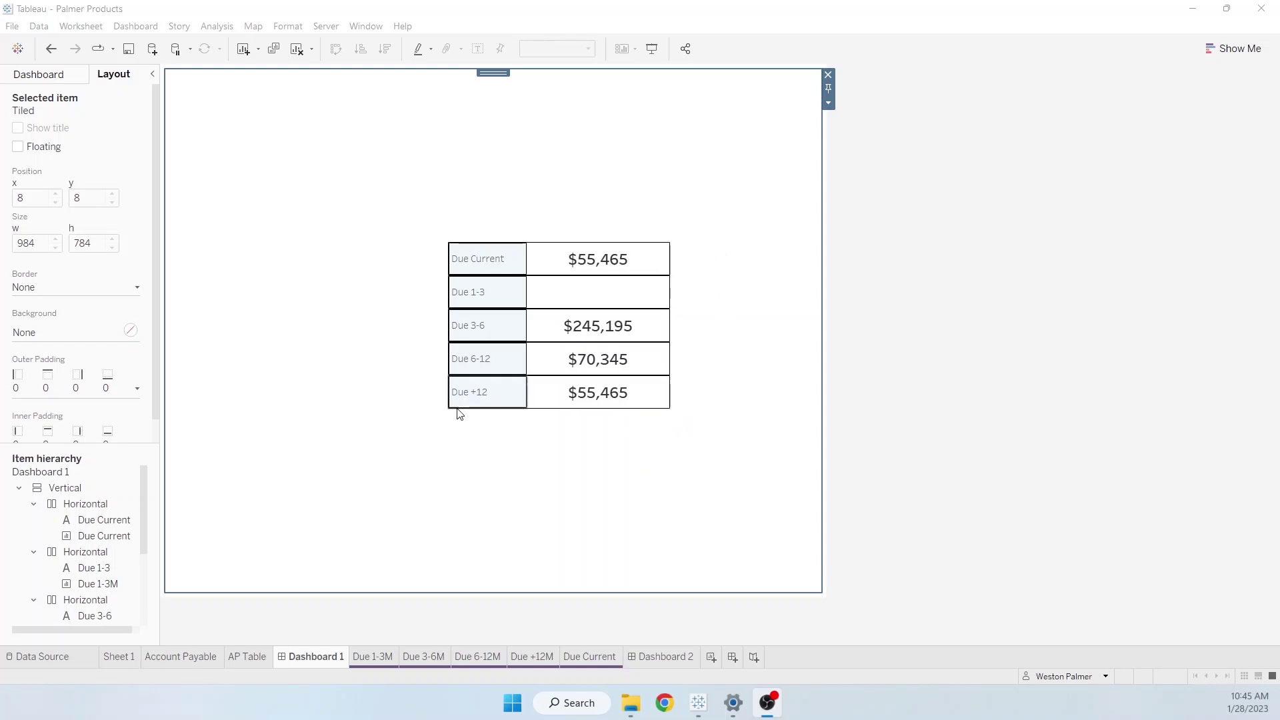
Leave the finished KPI box on Dashboard 1 and go to the empty Dashboard 2 tab
mouse_move(552, 388)
On Dashboard 2, place a floating Vertical container on the canvas
click(654, 656)
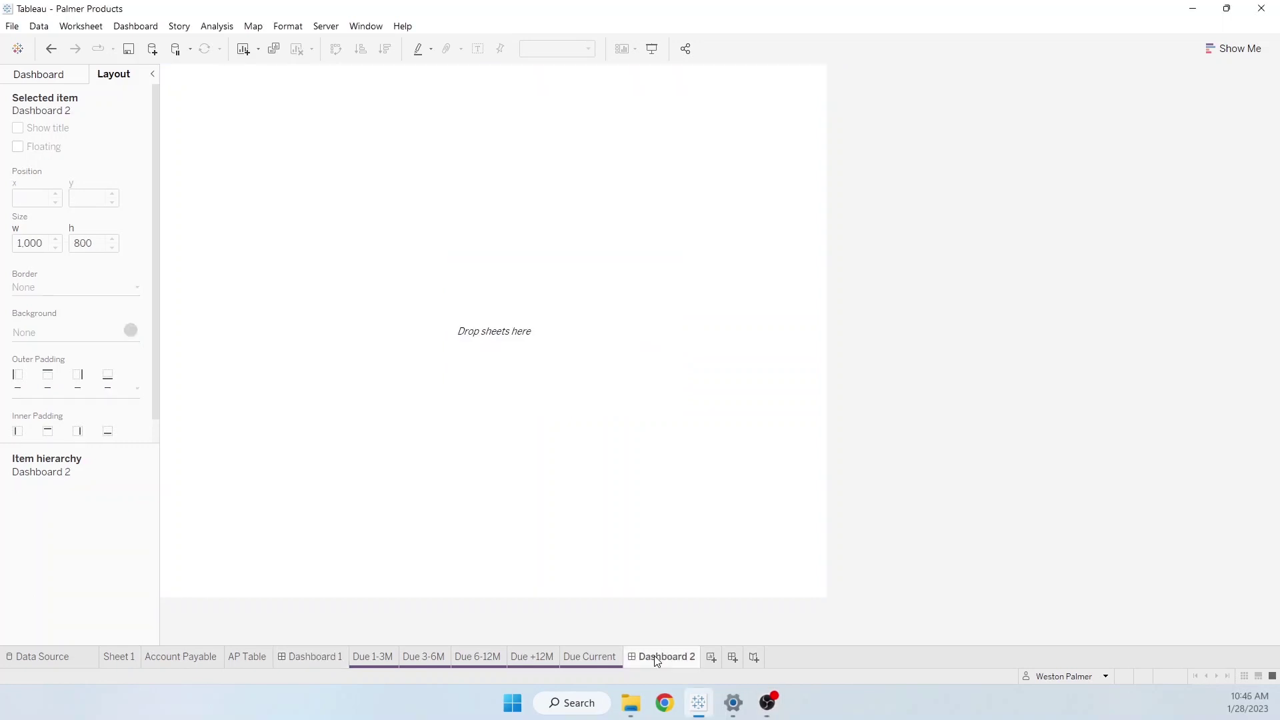
click(50, 78)
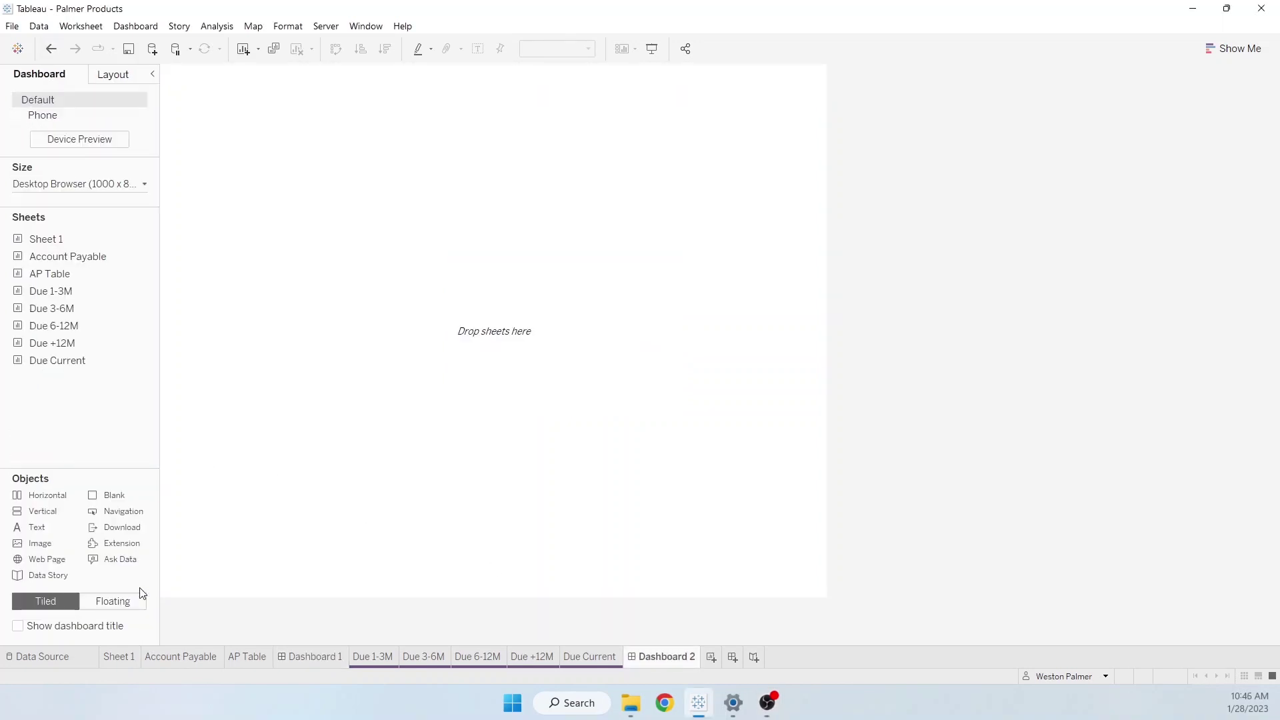
click(113, 610)
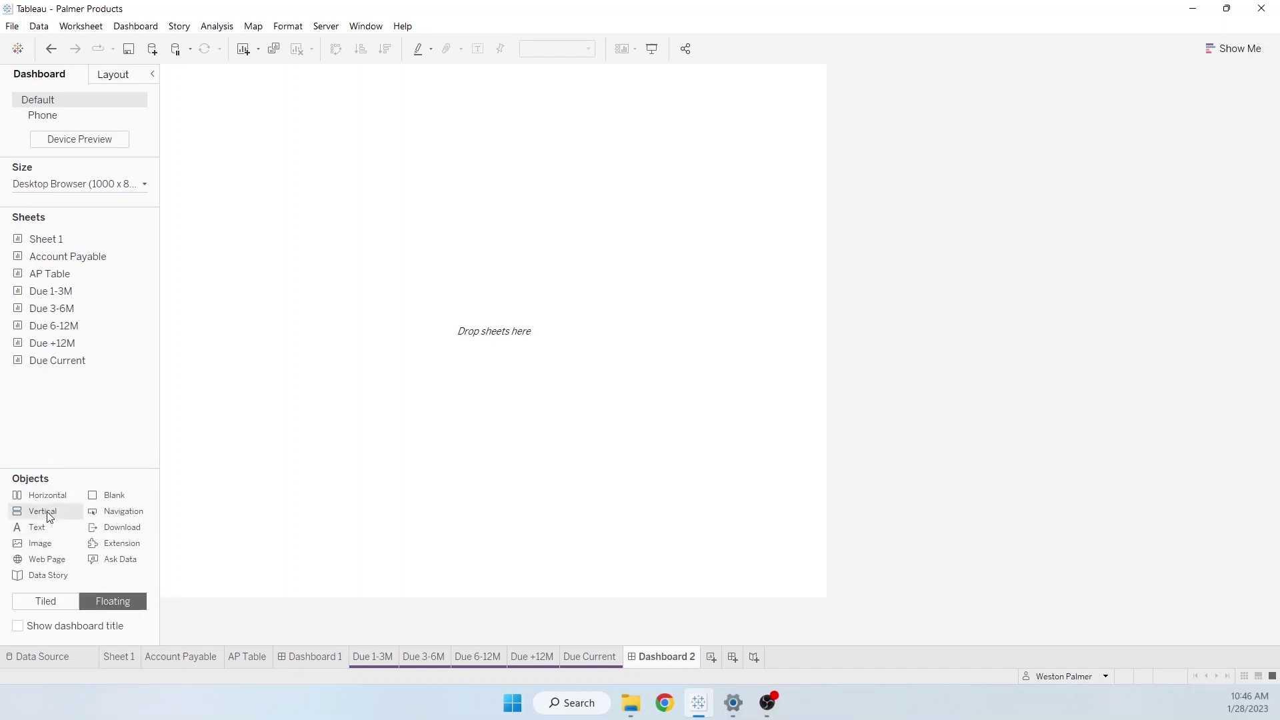
drag(47, 511, 476, 152)
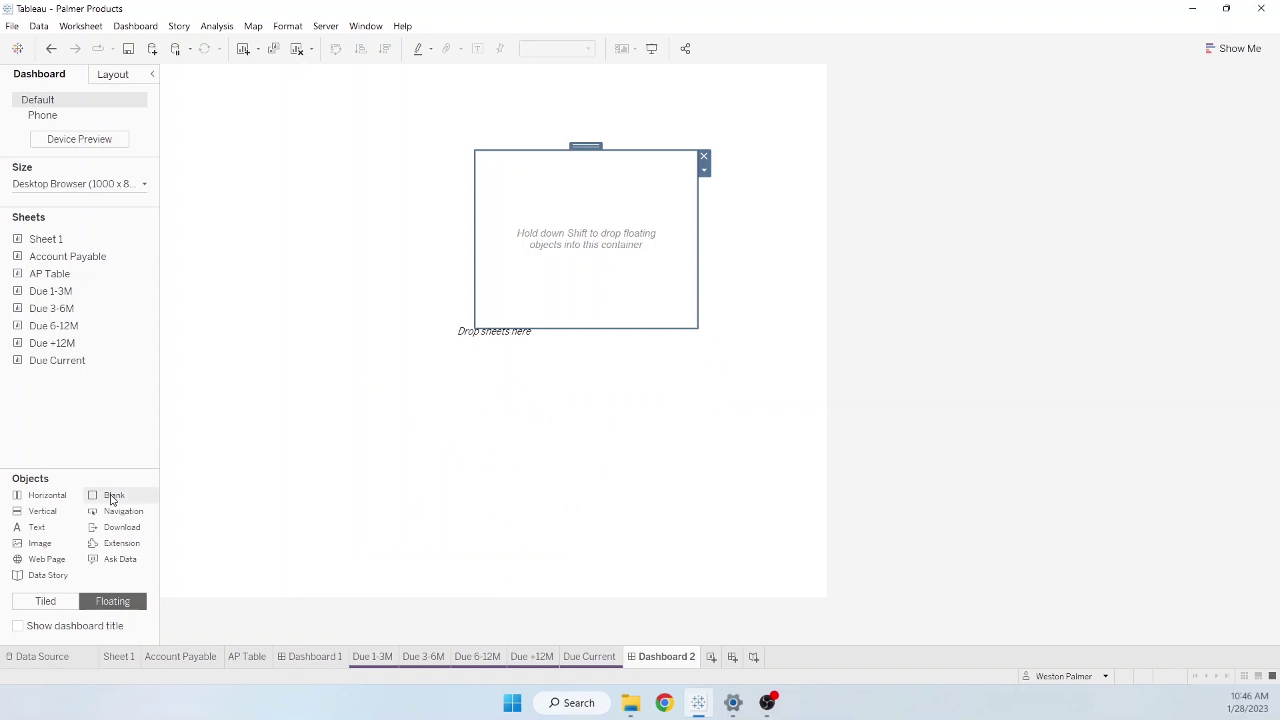
Fill the vertical container with a tiled Blank object
drag(112, 500, 483, 166)
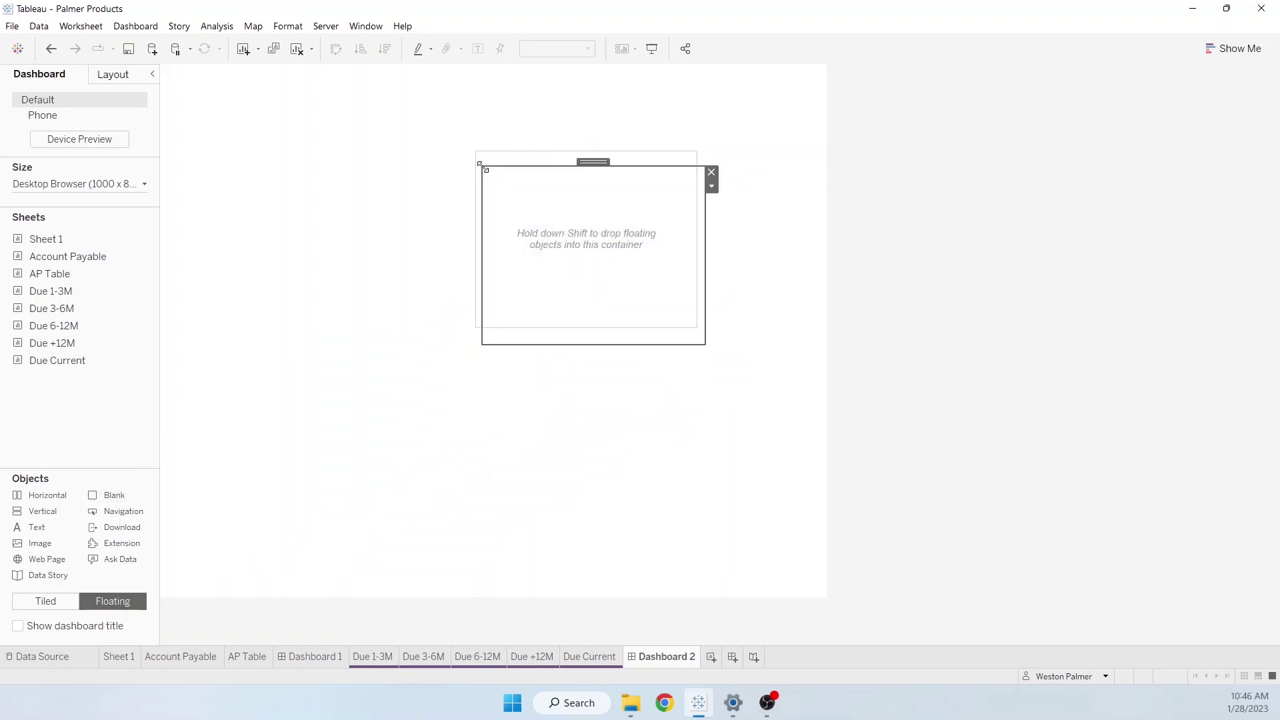
click(712, 171)
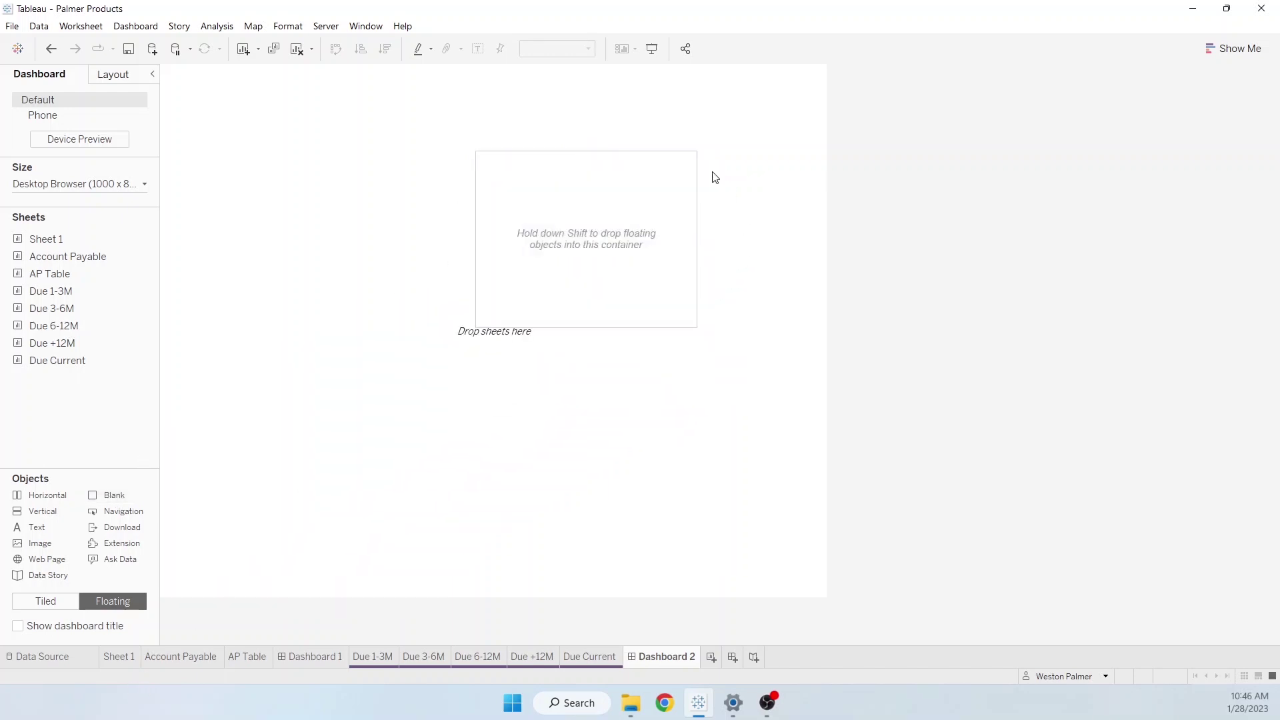
click(49, 604)
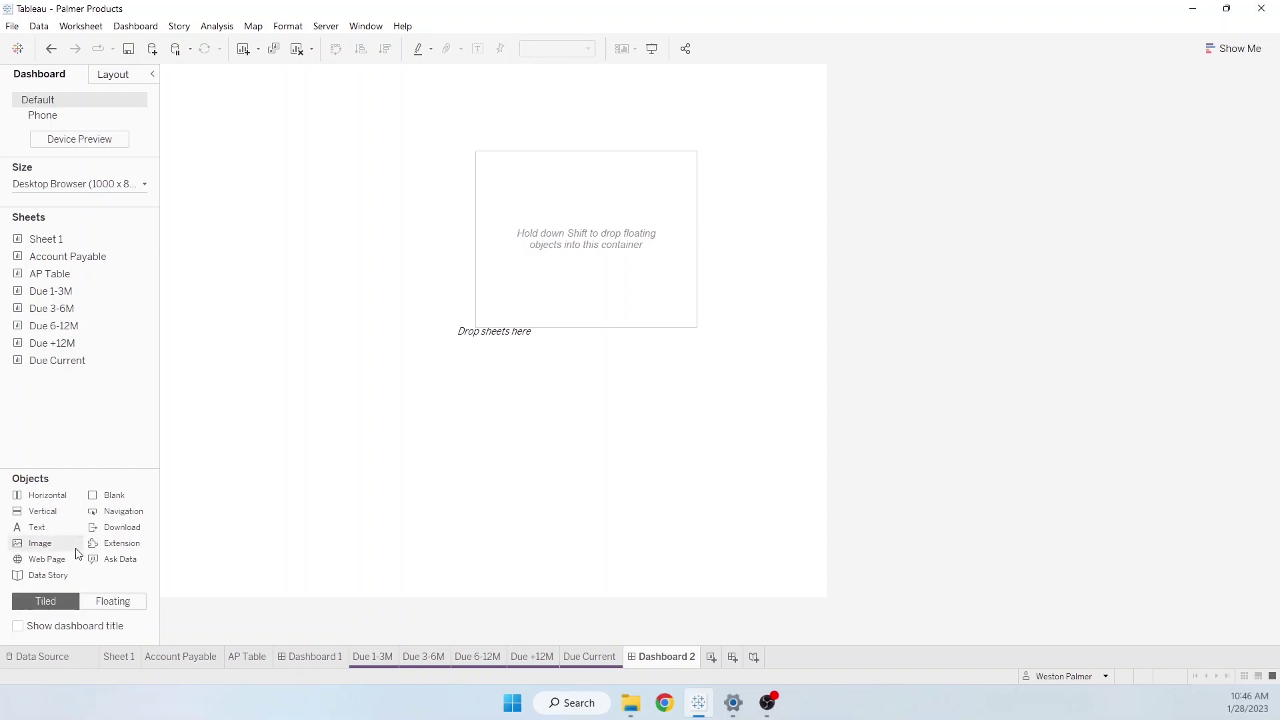
drag(115, 496, 520, 247)
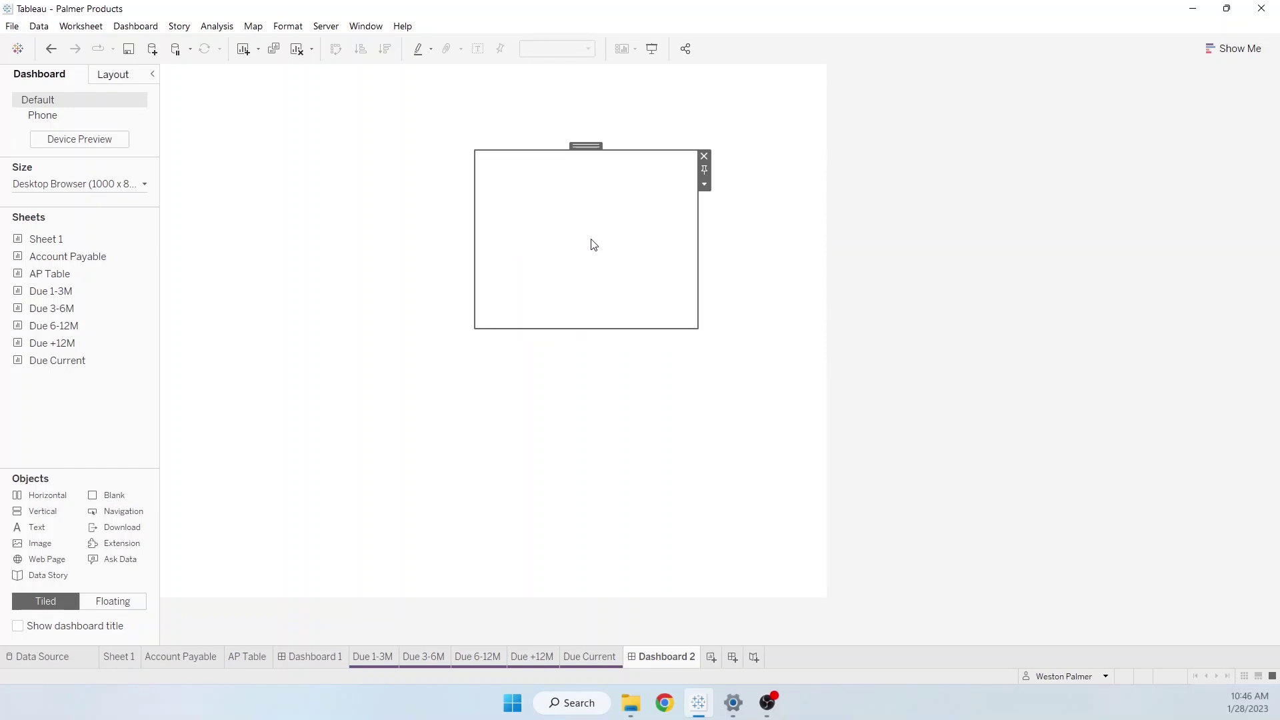
Add a Horizontal row inside the container and drop the Due Current sheet into it
mouse_move(41, 369)
drag(44, 495, 605, 184)
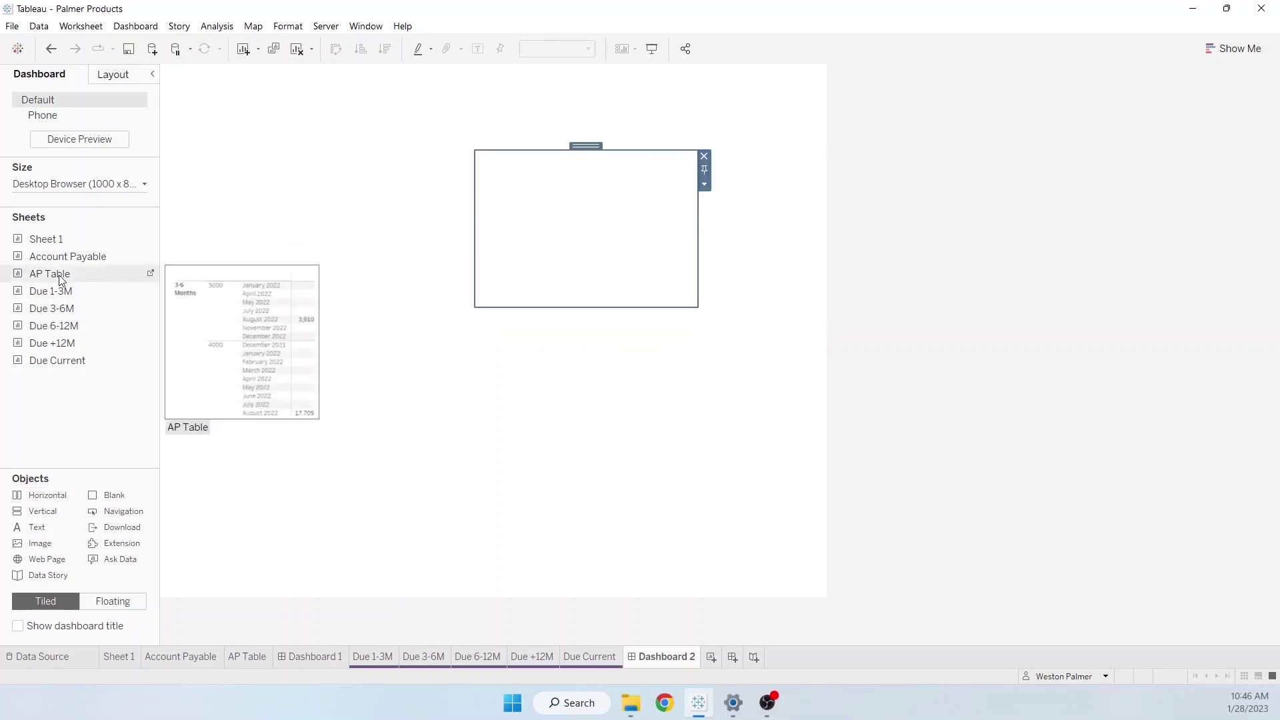
mouse_move(69, 366)
drag(66, 363, 483, 231)
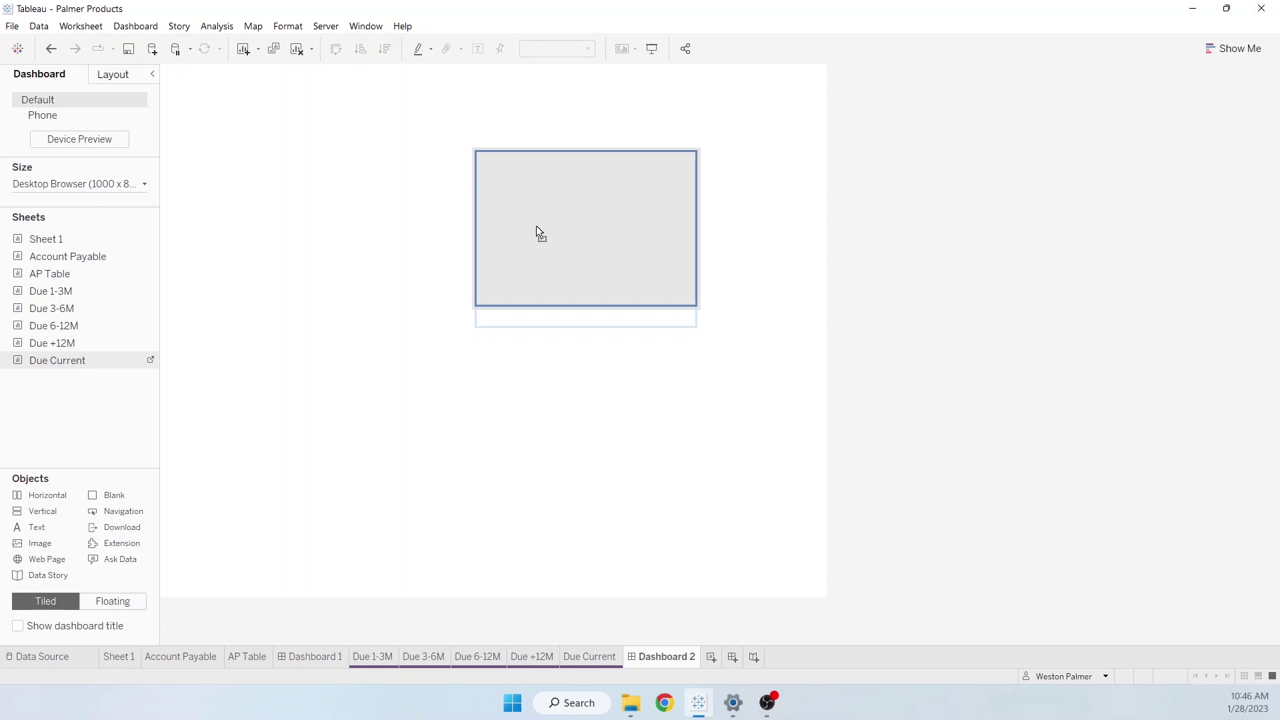
drag(545, 225, 546, 225)
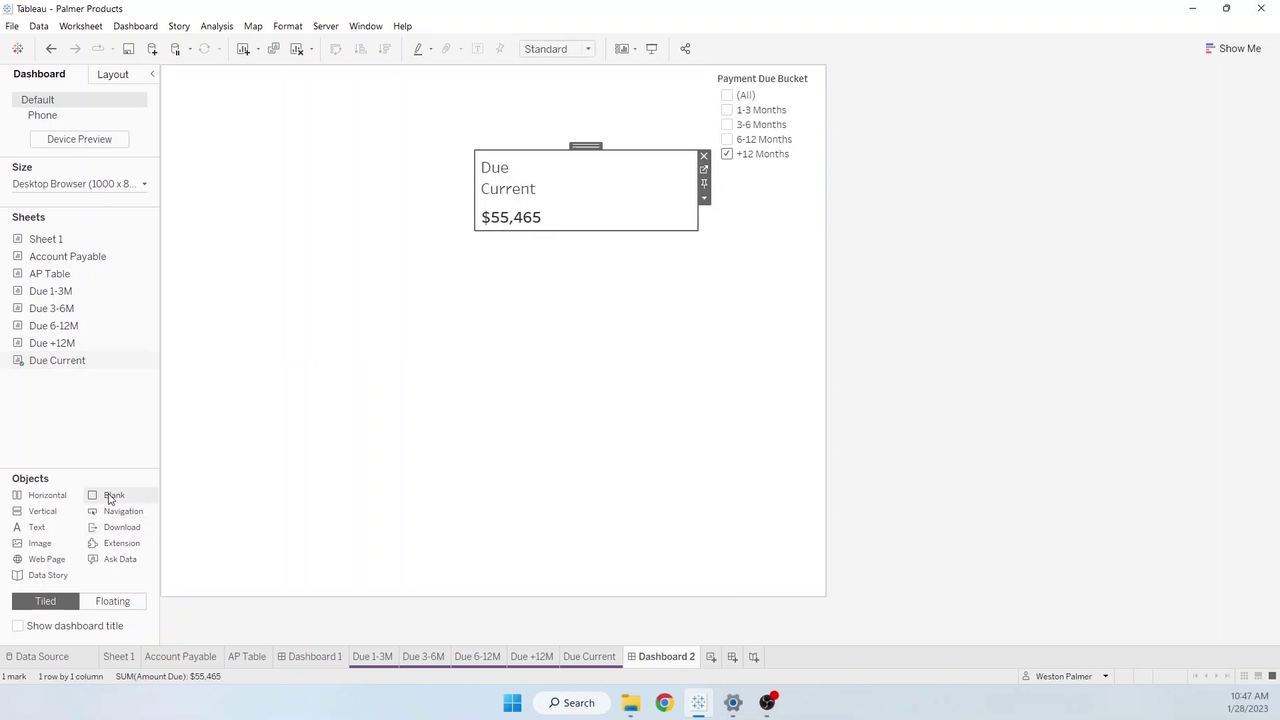
Put a Blank tile to the left of Due Current in that row
drag(105, 495, 495, 222)
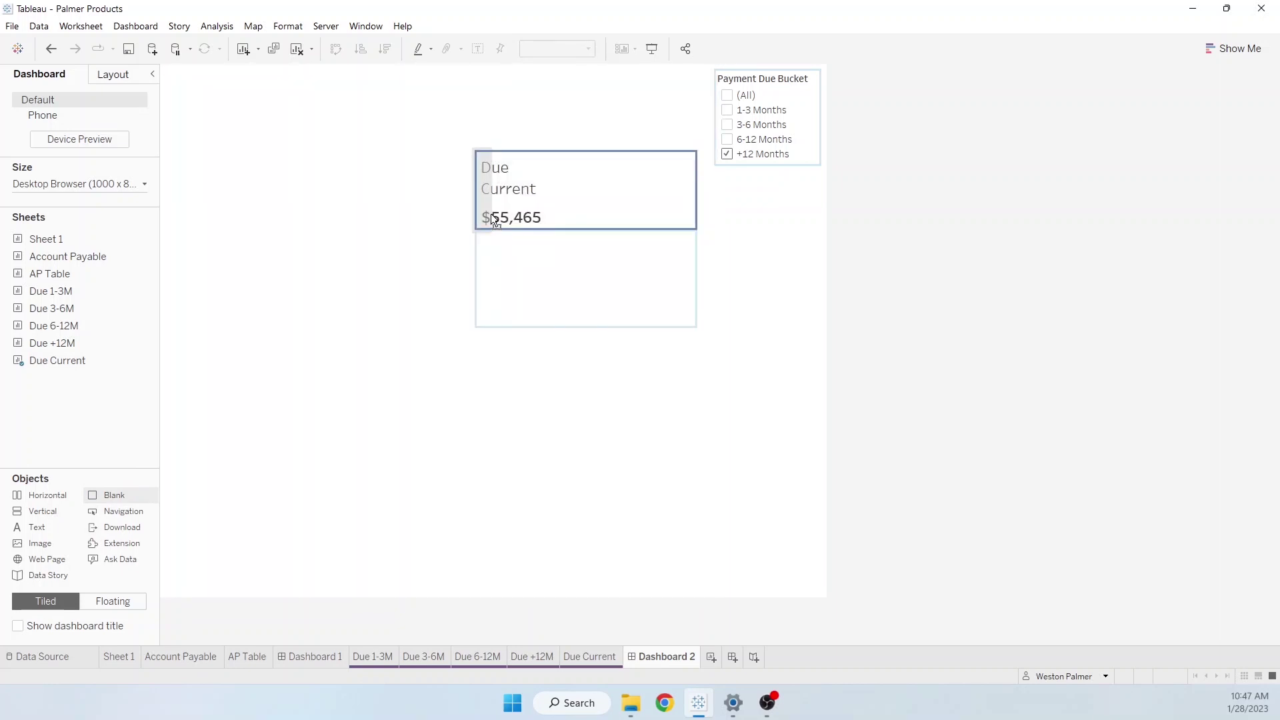
drag(495, 223, 492, 220)
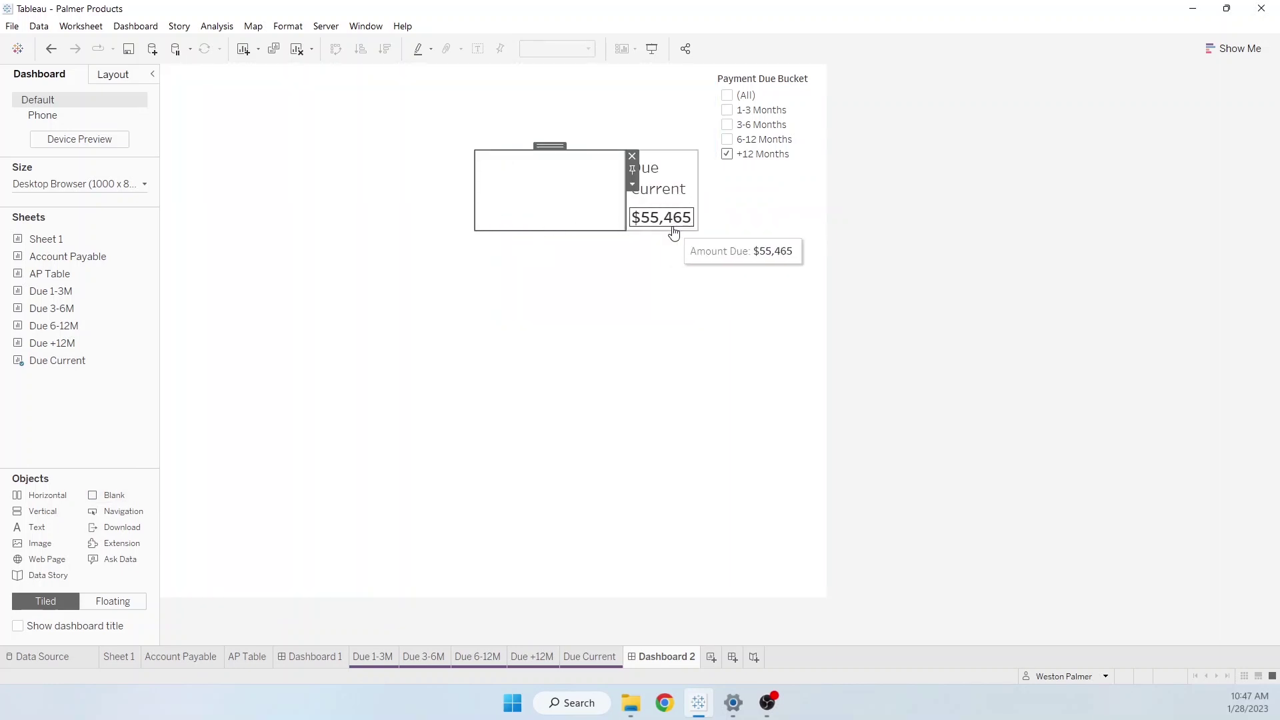
mouse_move(675, 218)
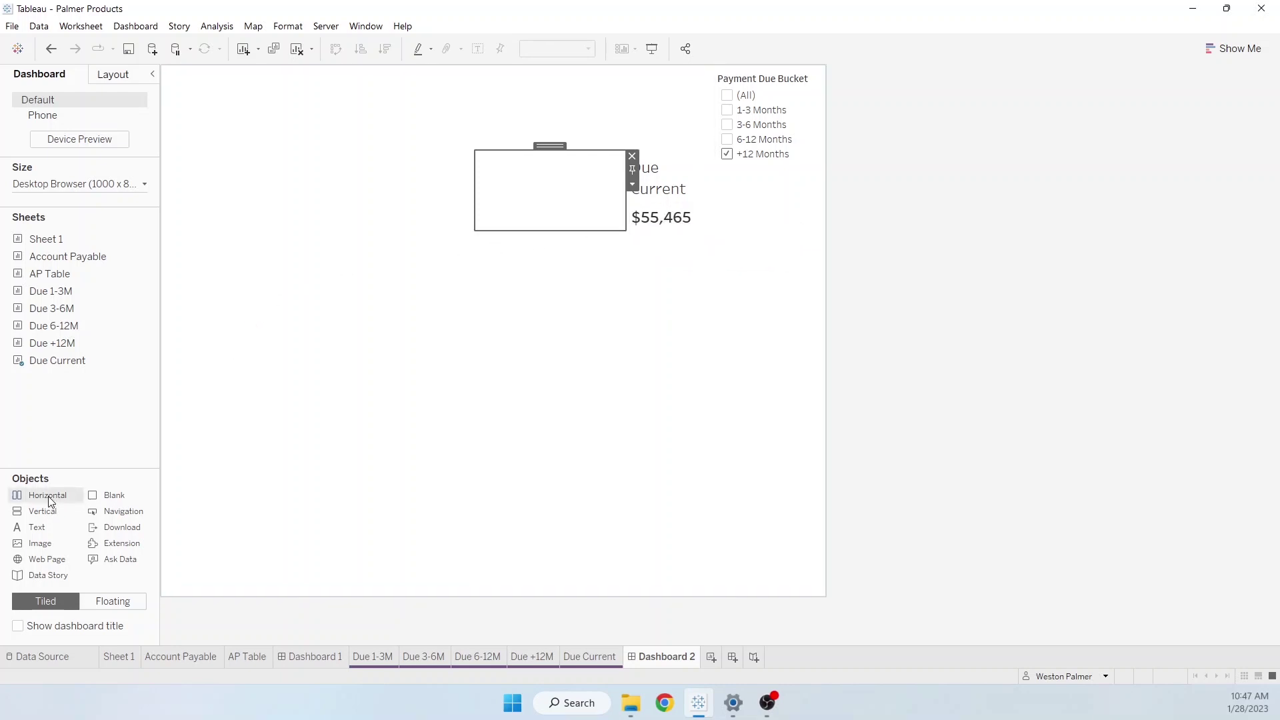
Add Horizontal rows holding the Due 1-3M and Due 3-6M sheets, with blank tiles beside them
drag(48, 497, 582, 259)
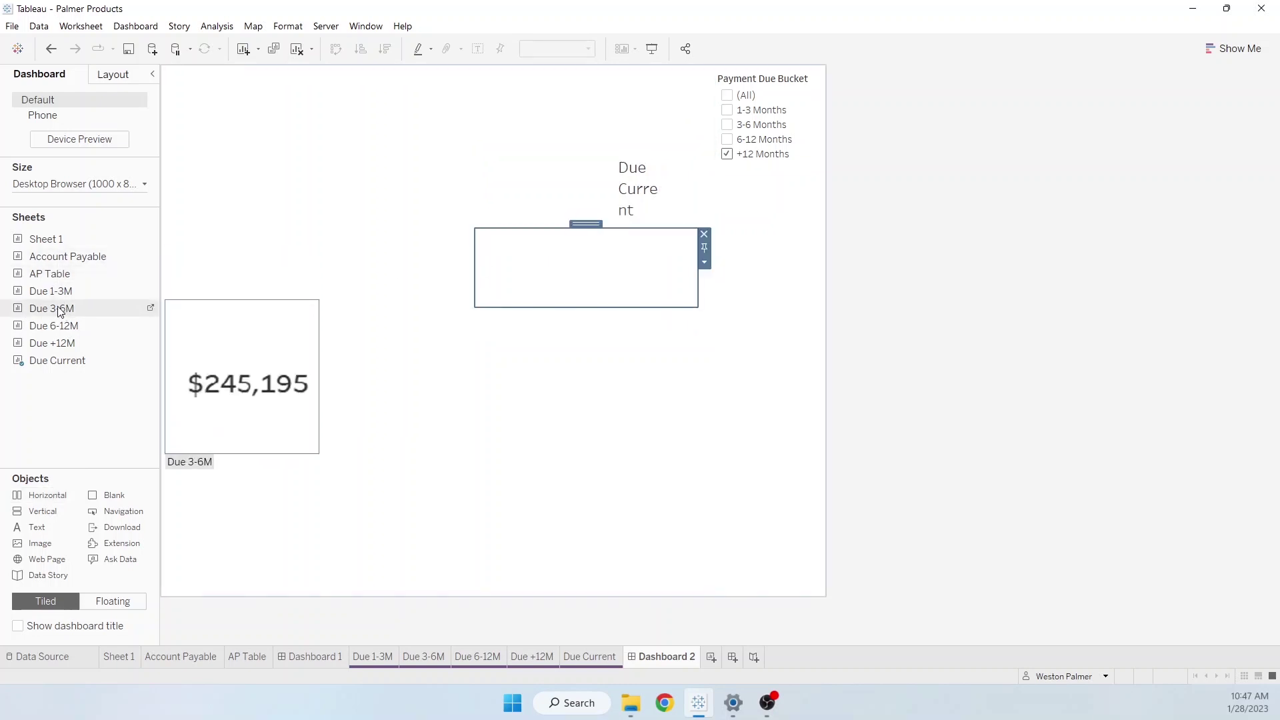
drag(51, 290, 582, 258)
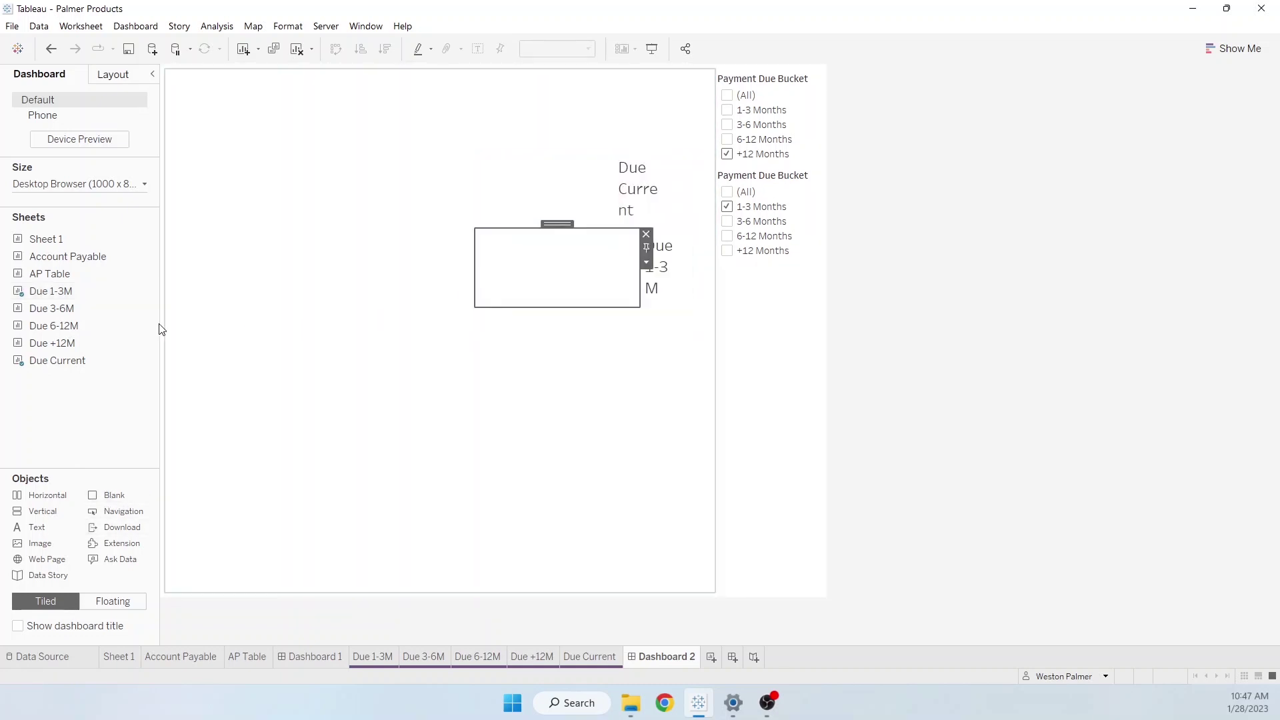
drag(43, 497, 643, 304)
mouse_move(56, 314)
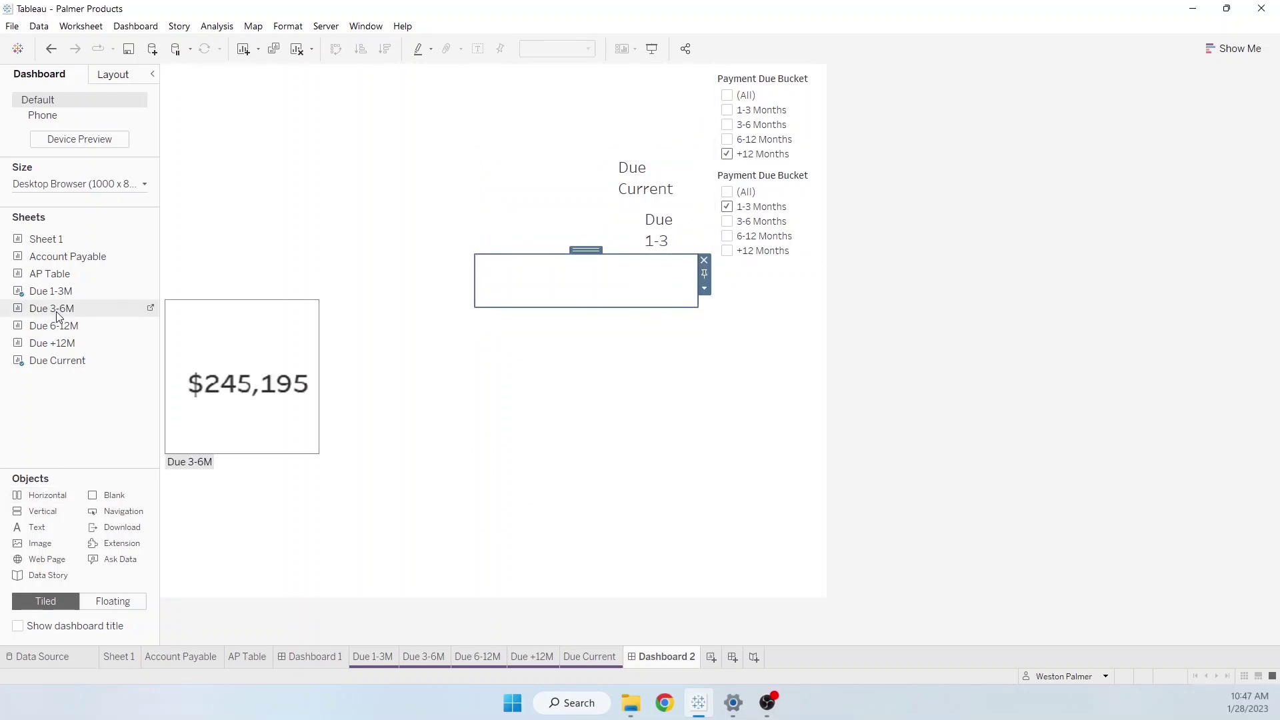
drag(58, 314, 622, 292)
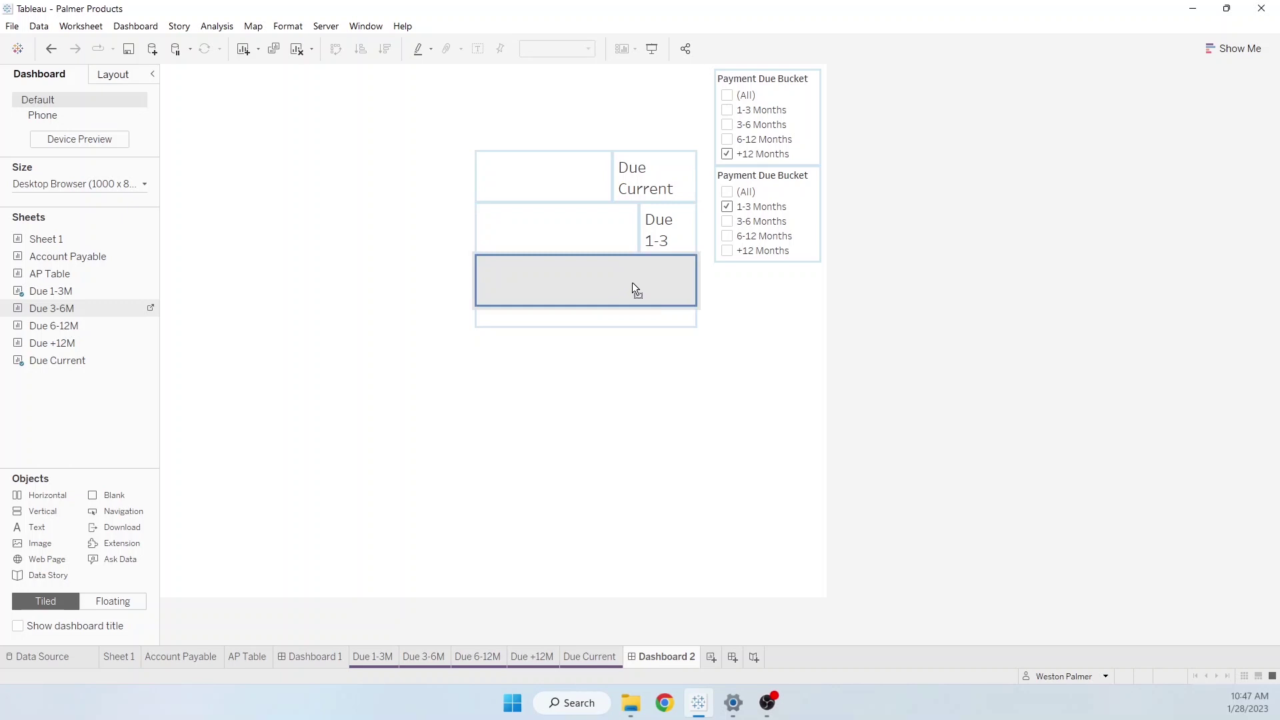
drag(632, 282, 632, 282)
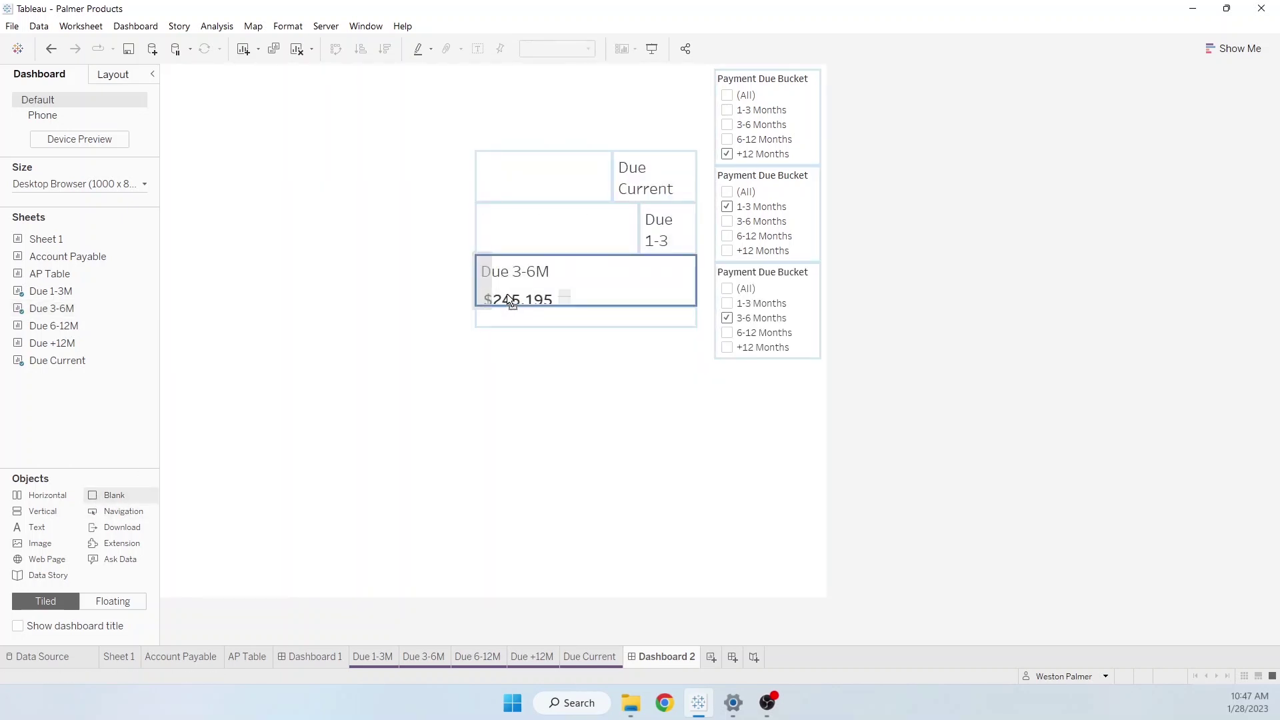
click(507, 294)
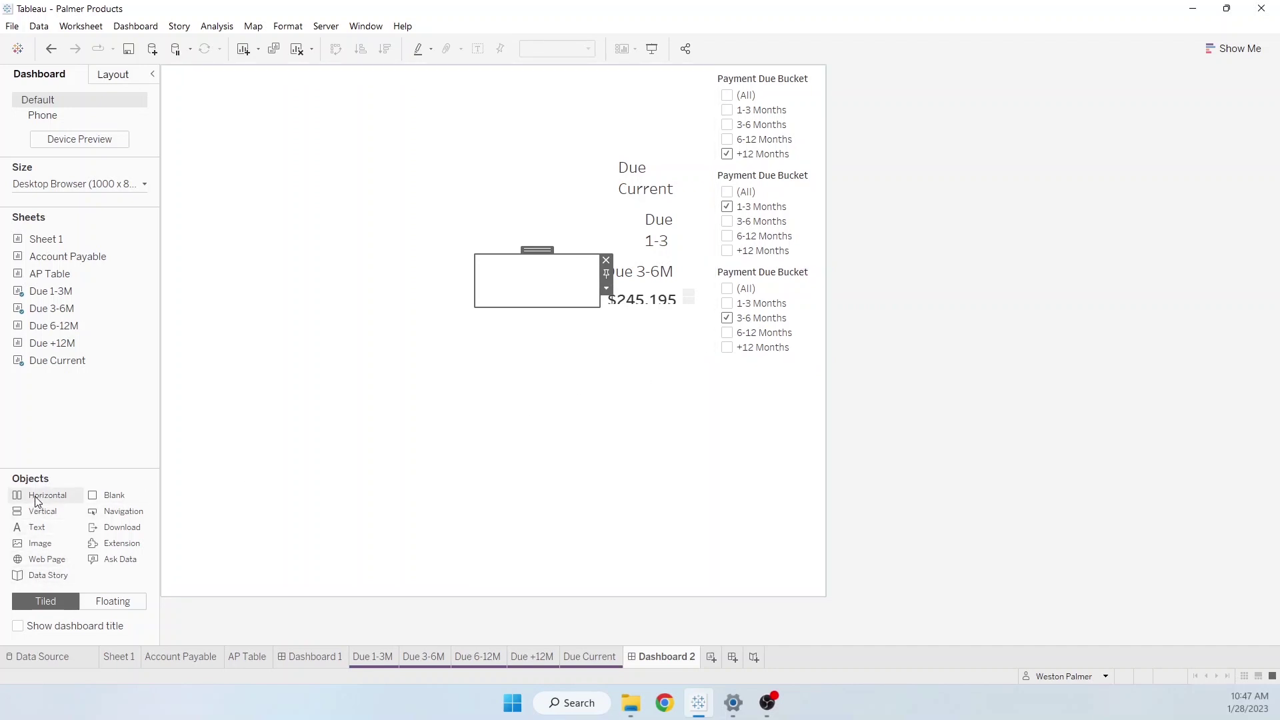
Add Horizontal rows with the Due 6-12M and Due +12M sheets, each with a Blank beside it
drag(37, 497, 595, 313)
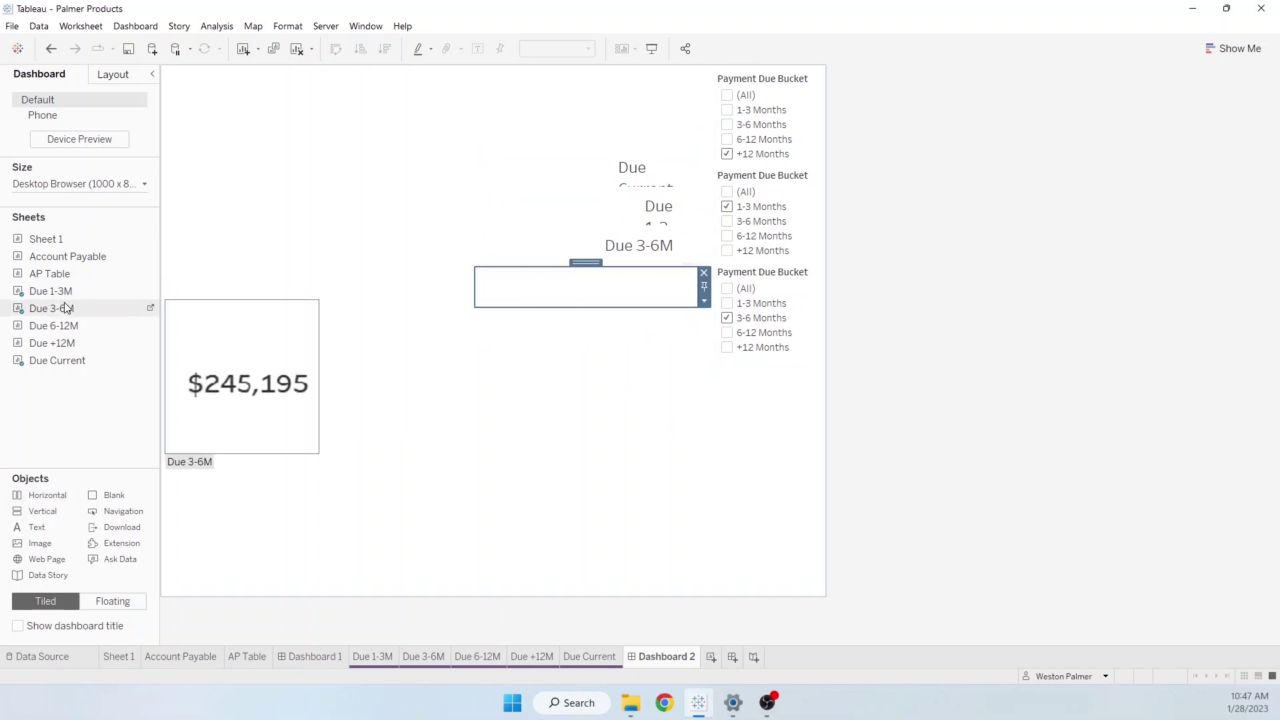
drag(57, 326, 644, 292)
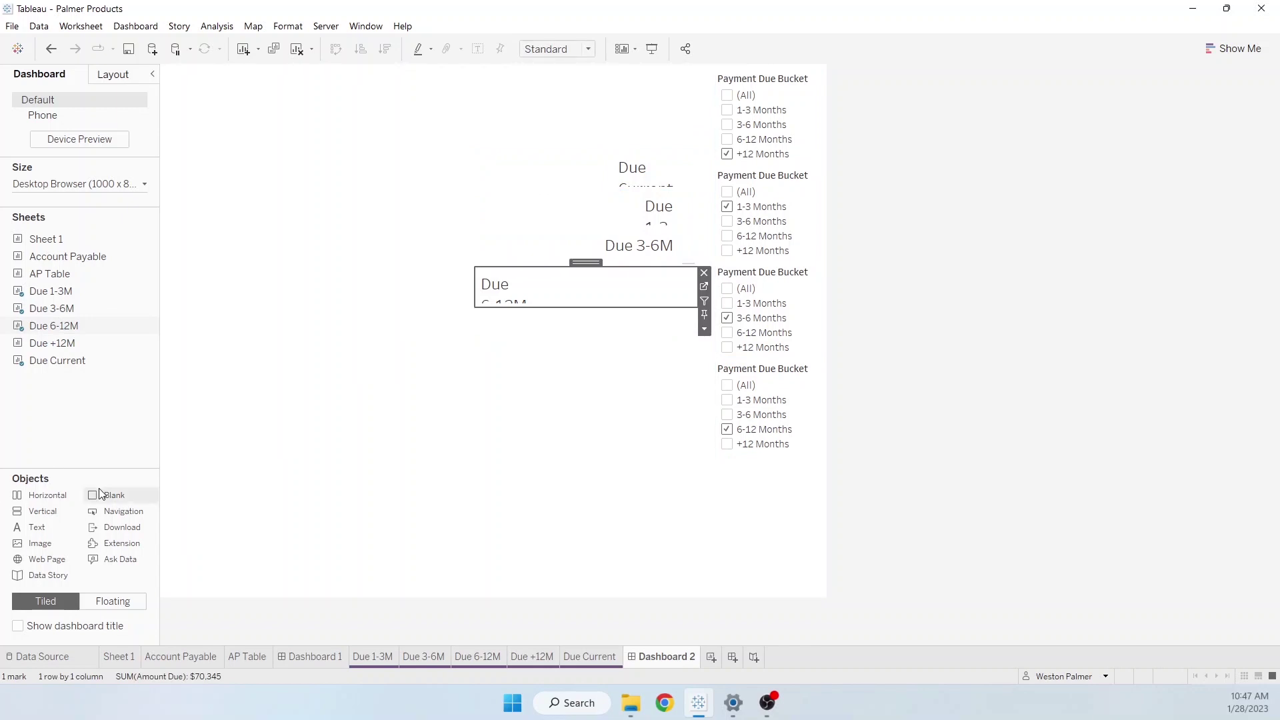
drag(100, 495, 493, 293)
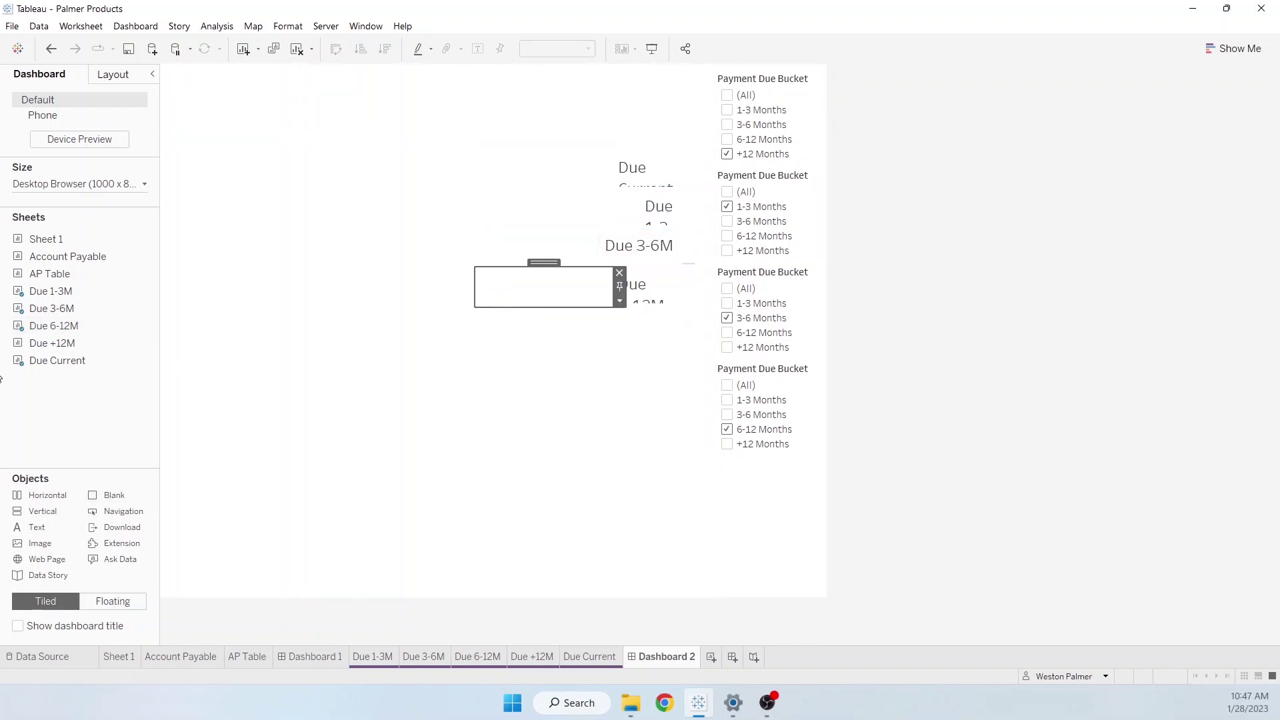
drag(50, 494, 577, 317)
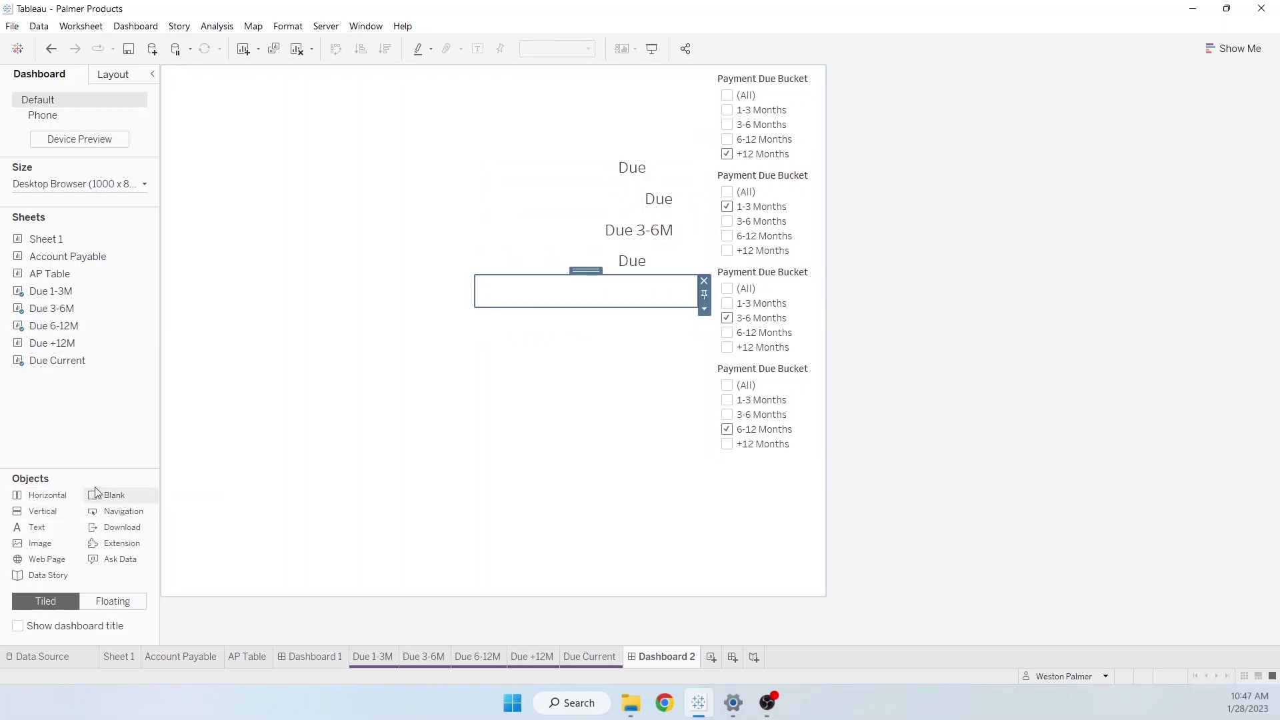
drag(50, 343, 538, 290)
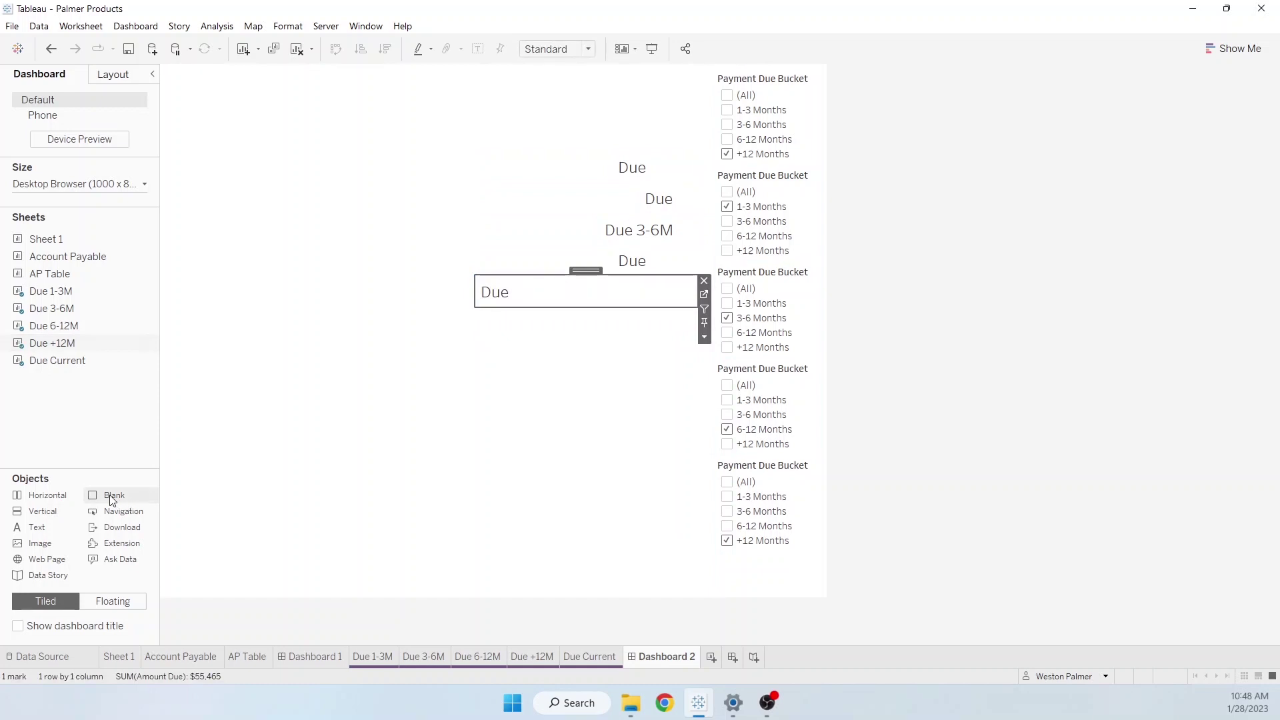
drag(110, 497, 485, 306)
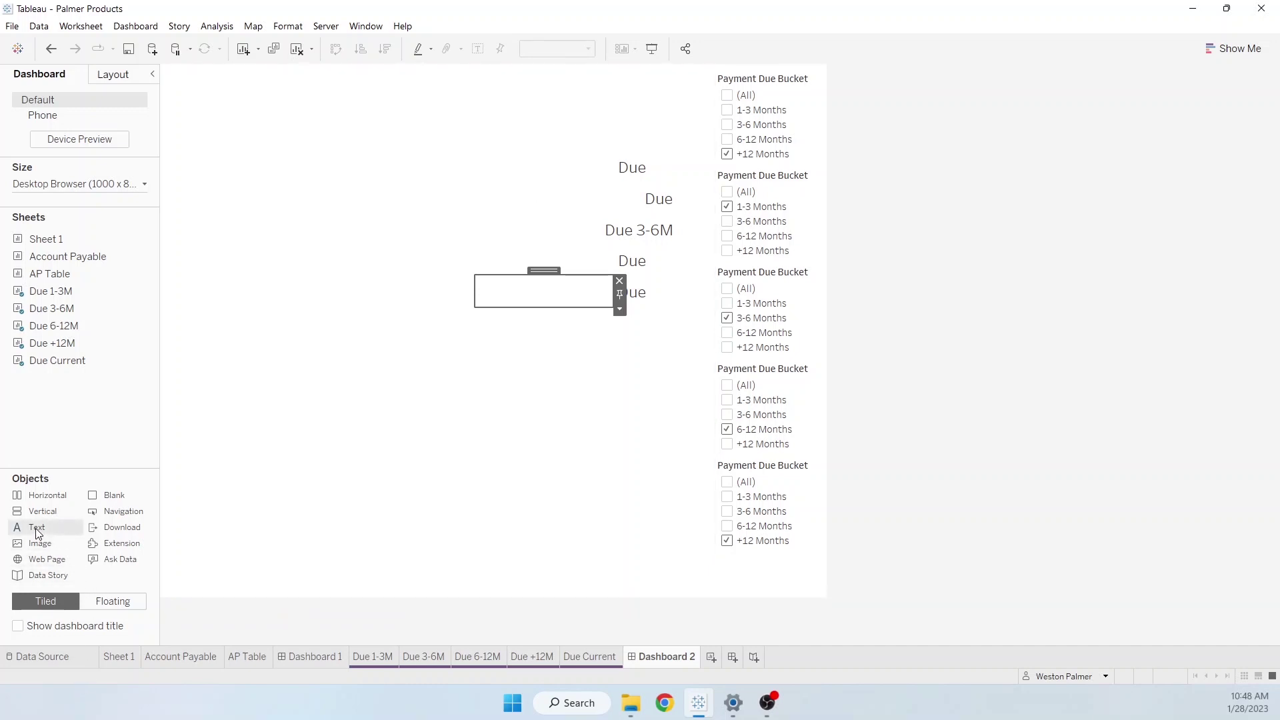
Add a Due Current text label in bold at font size 15
drag(37, 532, 480, 178)
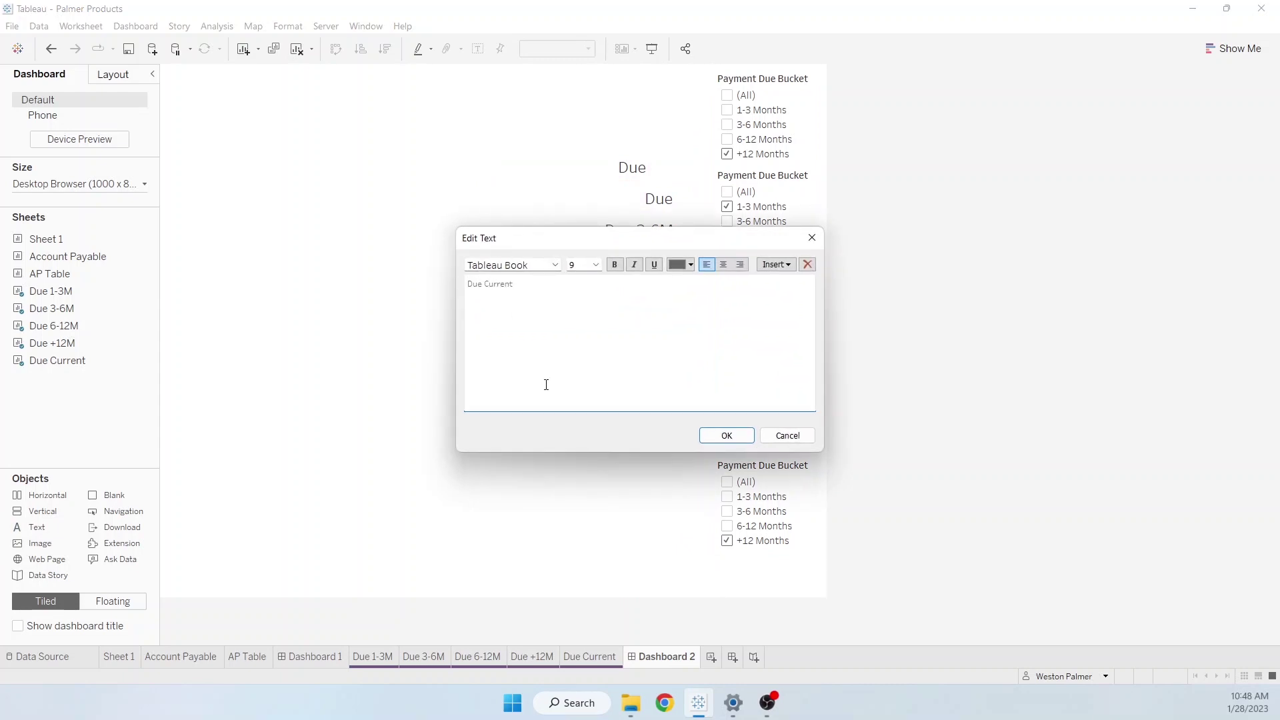
drag(547, 289, 401, 283)
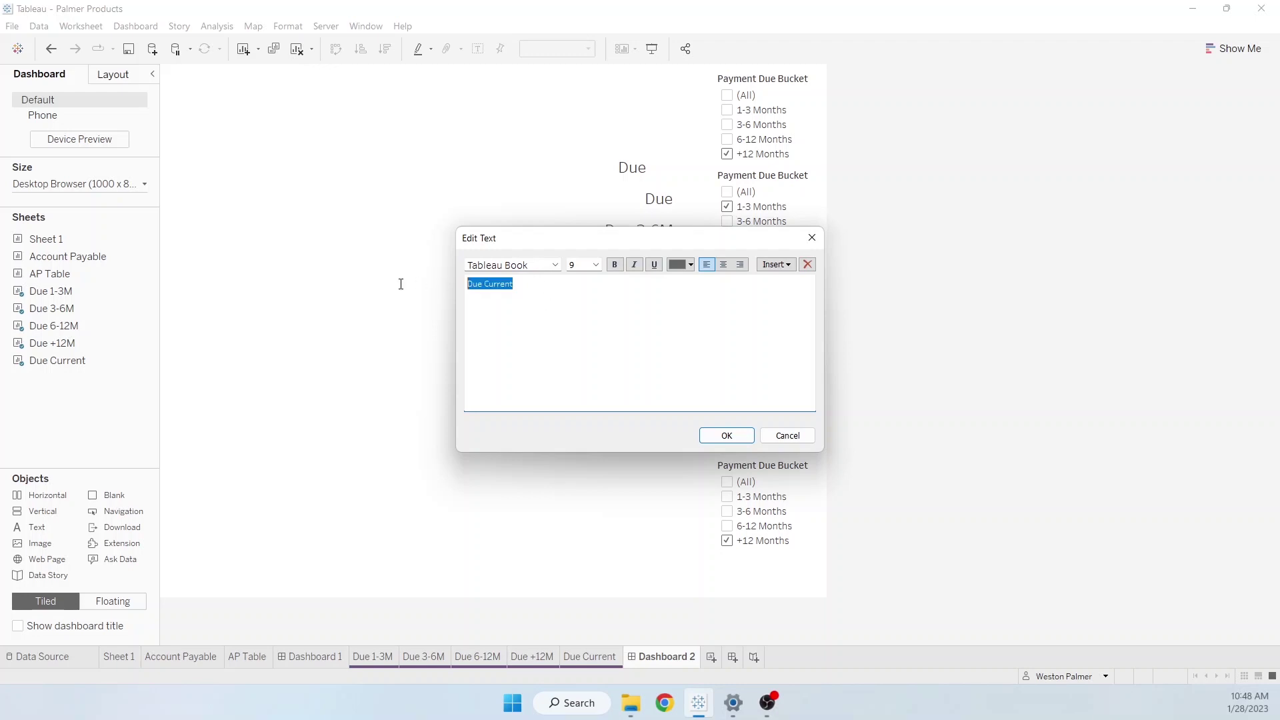
click(596, 265)
click(580, 332)
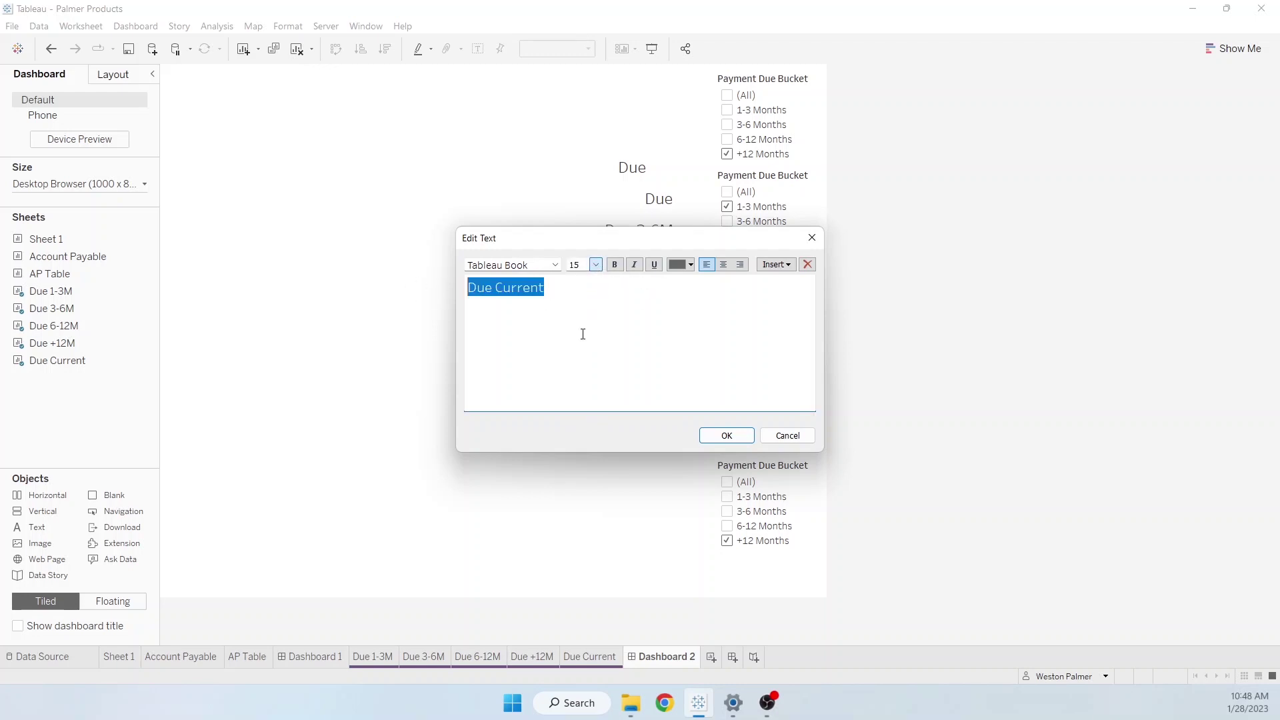
click(614, 266)
drag(601, 300, 455, 291)
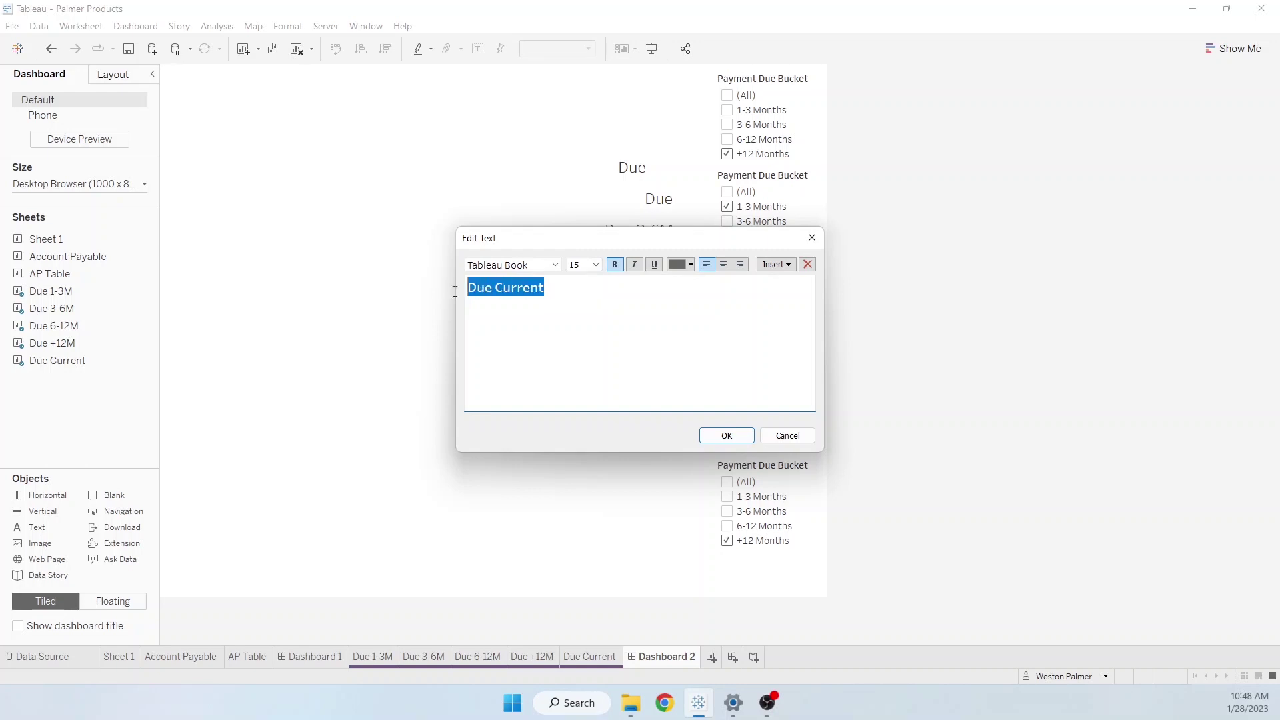
click(725, 436)
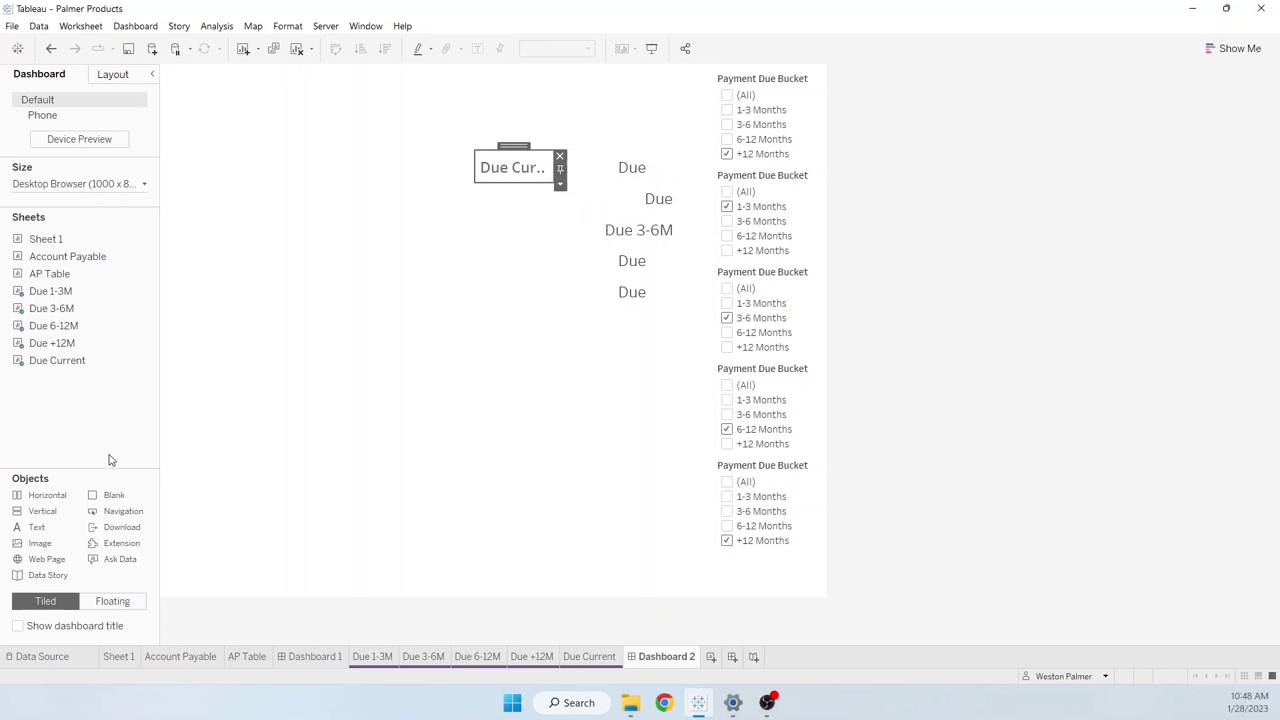
Add a text label reading Due 3-6M in a larger font size
drag(46, 530, 480, 201)
text(Due 1-3M)
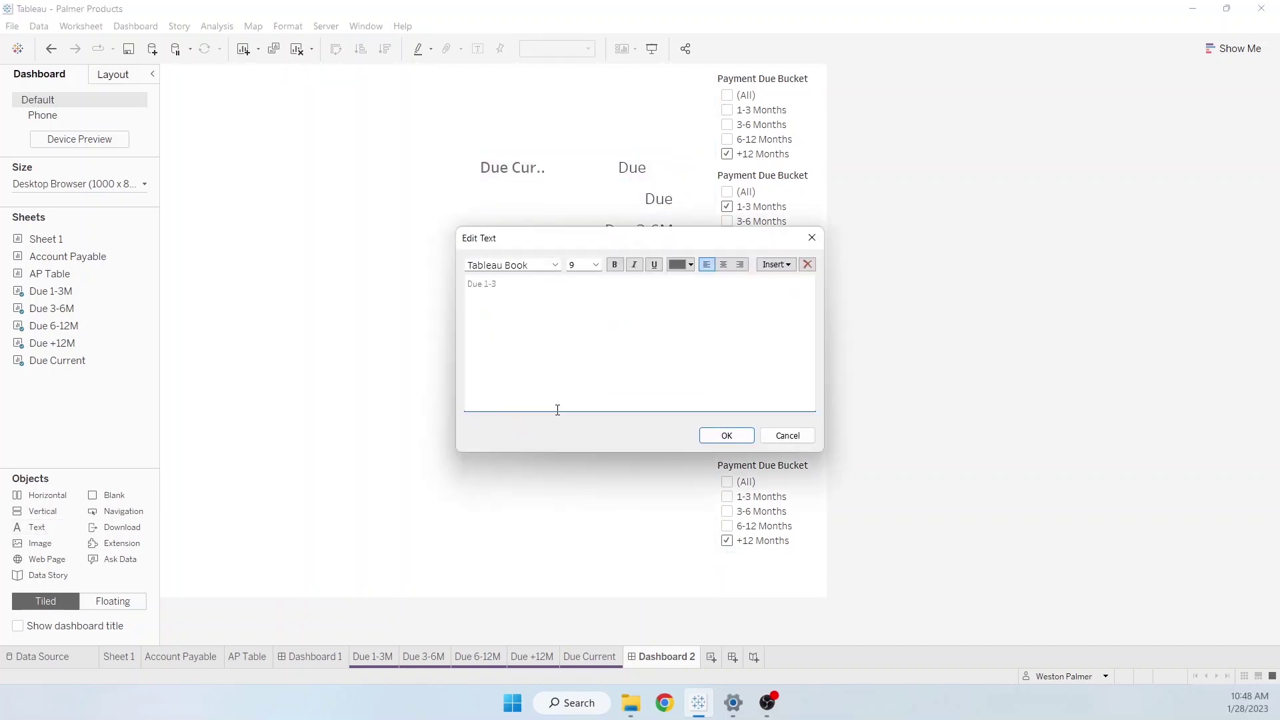
key(ctrl+a)
text(6M)
key(ctrl+a)
click(595, 265)
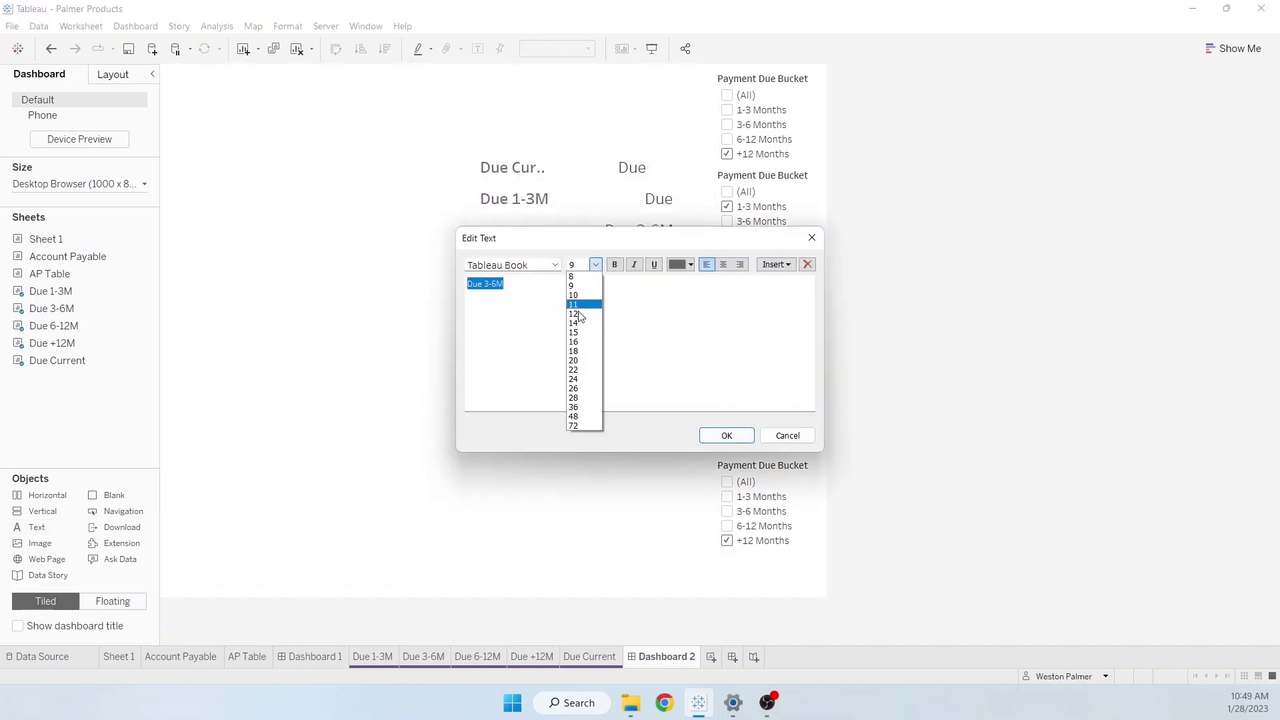
click(592, 320)
click(727, 435)
Add the text labels Due 6-12M and Due +12M below it
drag(36, 527, 491, 265)
text(Due 6-12M)
key(ctrl+a)
click(727, 436)
drag(37, 527, 492, 293)
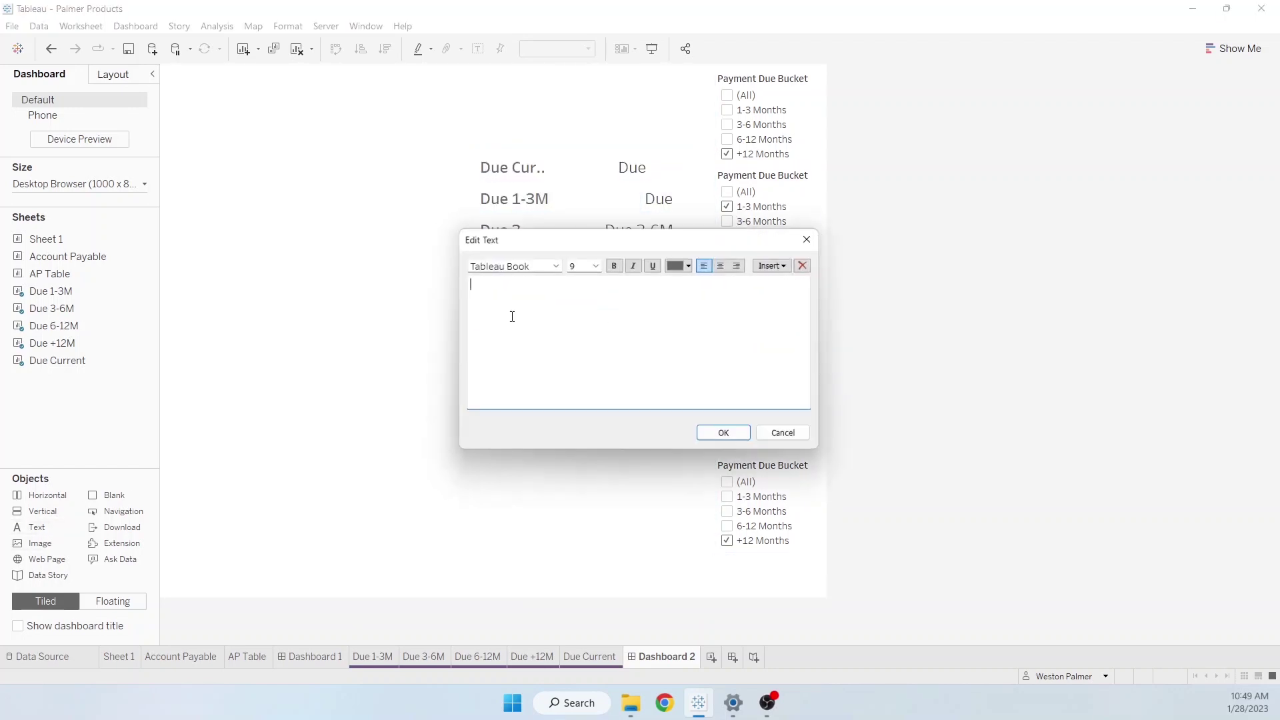
text(Due +12M)
key(ctrl+a)
click(727, 435)
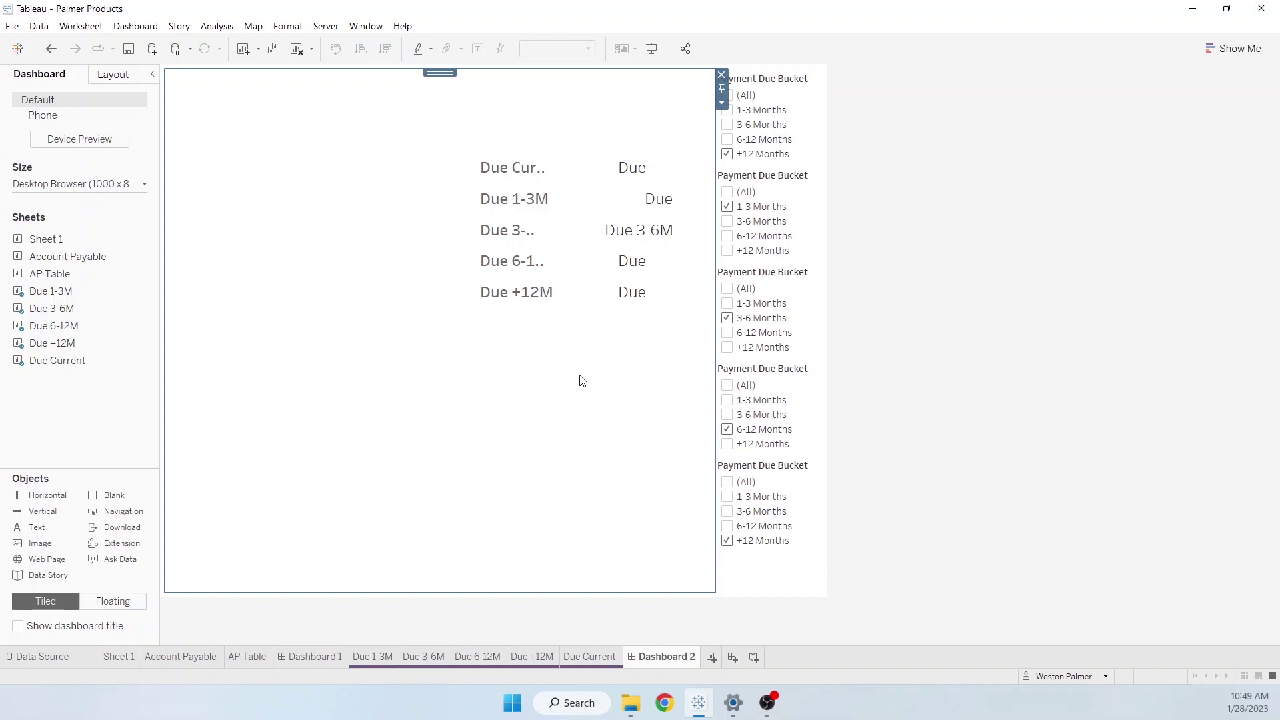
Hide the sheet titles so the due amounts show
right_click(638, 171)
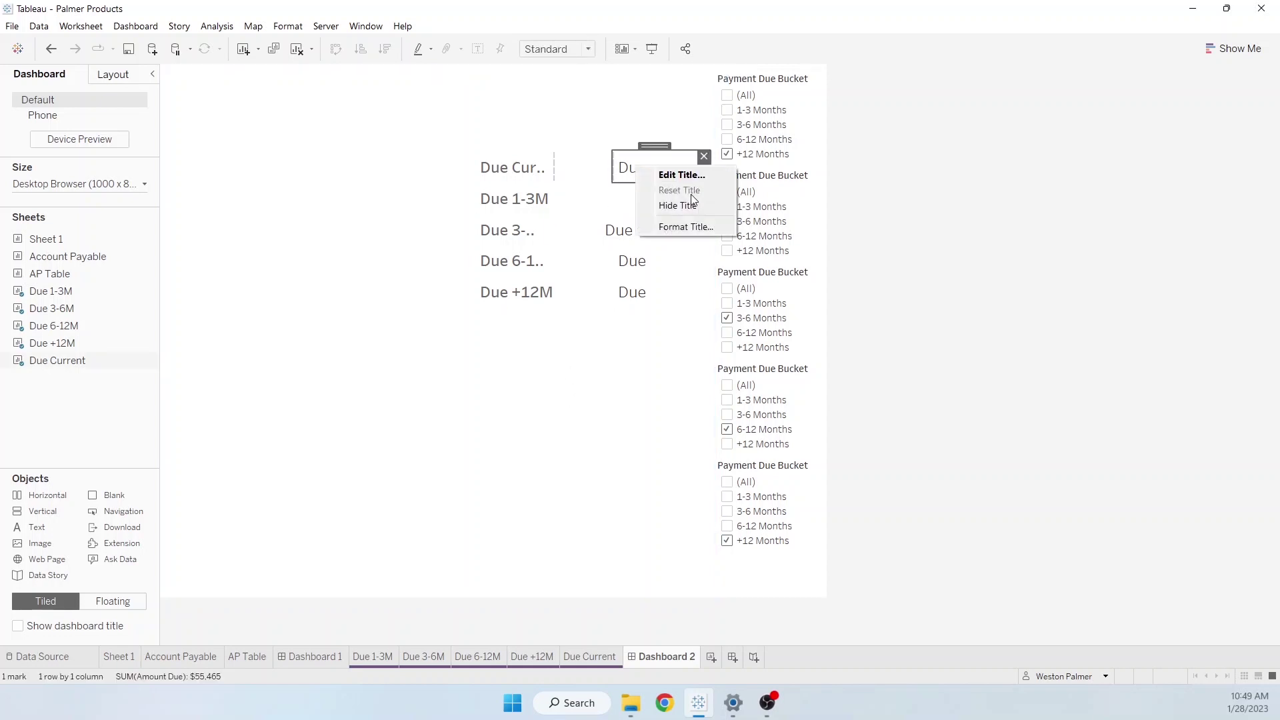
click(693, 202)
click(533, 395)
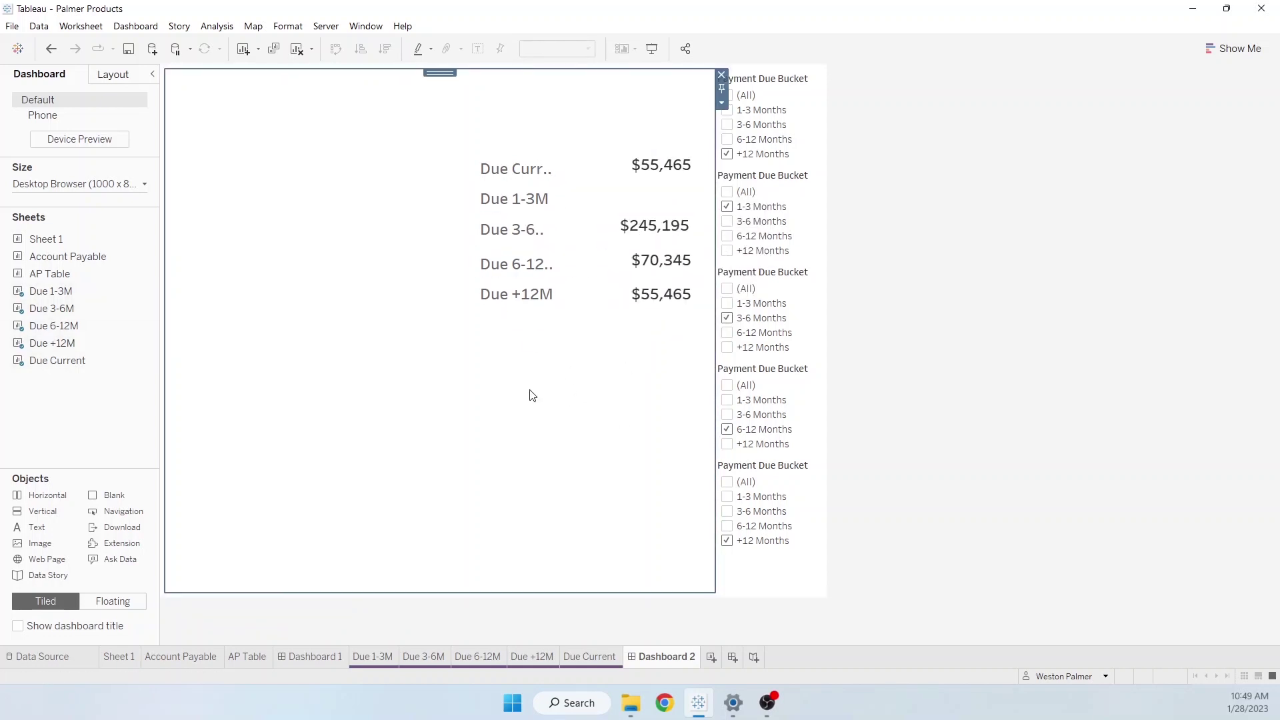
Widen the label column to fit Due Current and remove the empty zones
drag(562, 178, 597, 240)
click(632, 238)
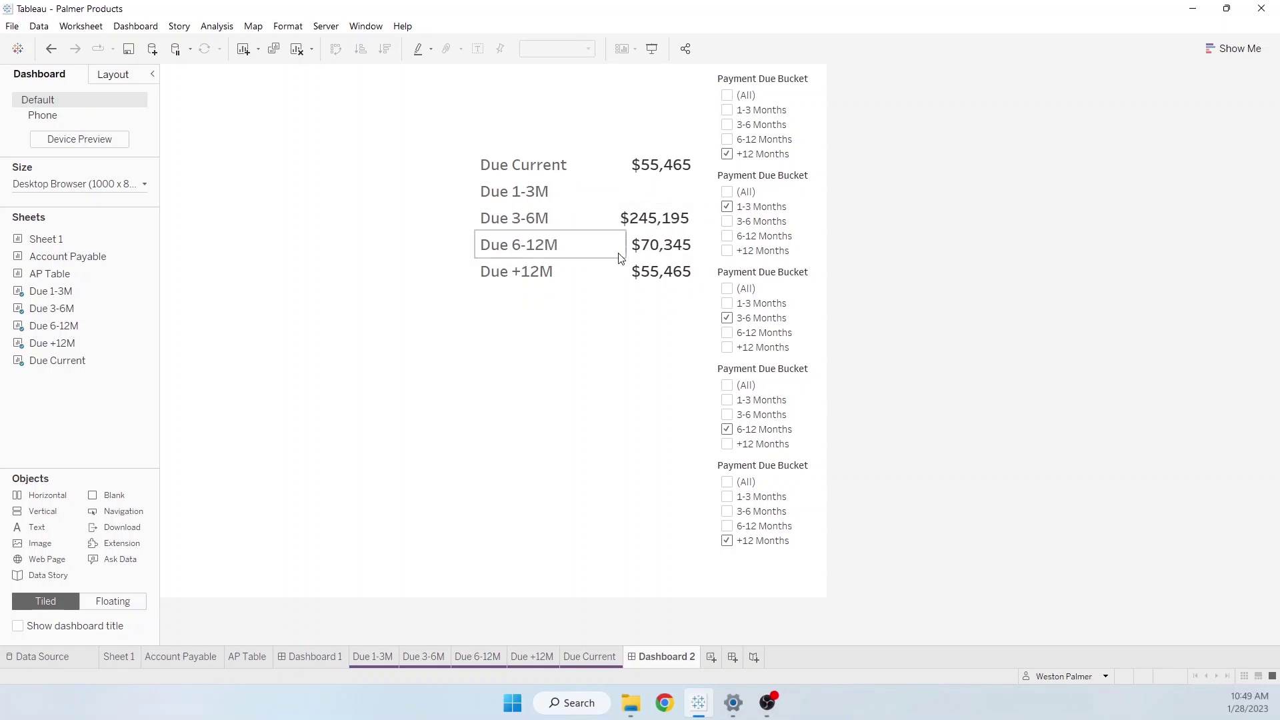
click(630, 258)
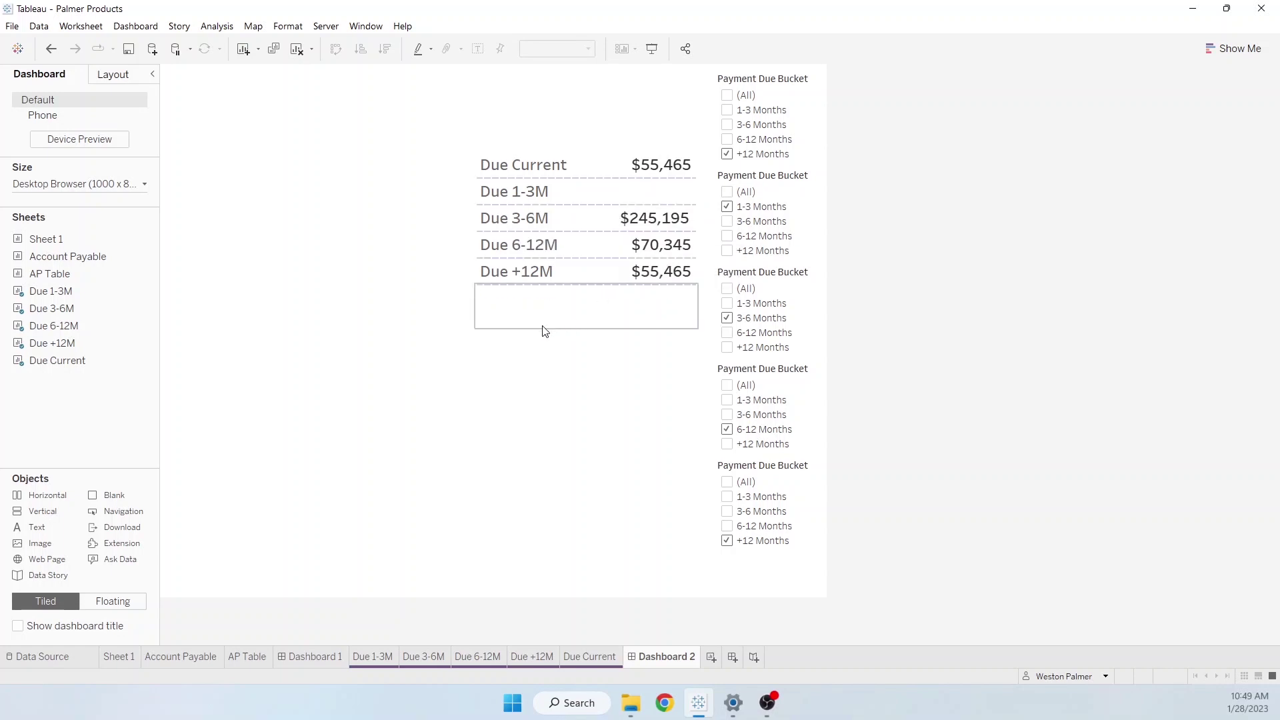
click(515, 405)
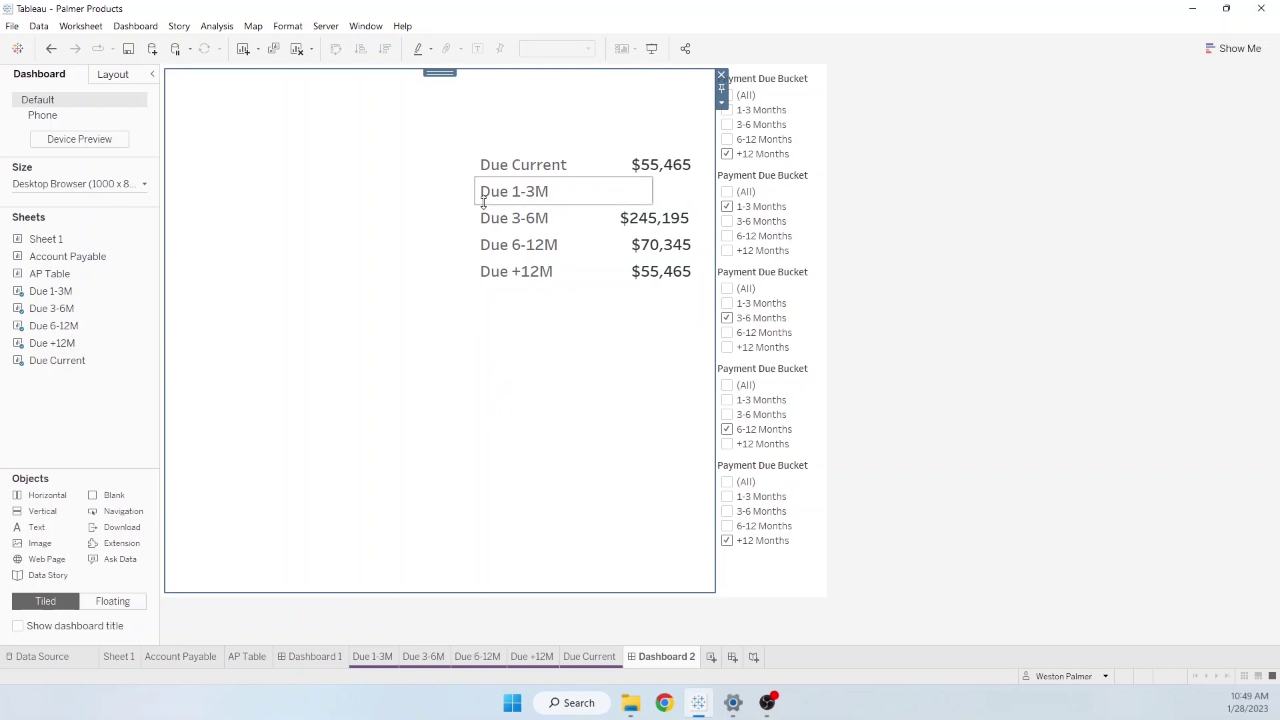
mouse_move(638, 222)
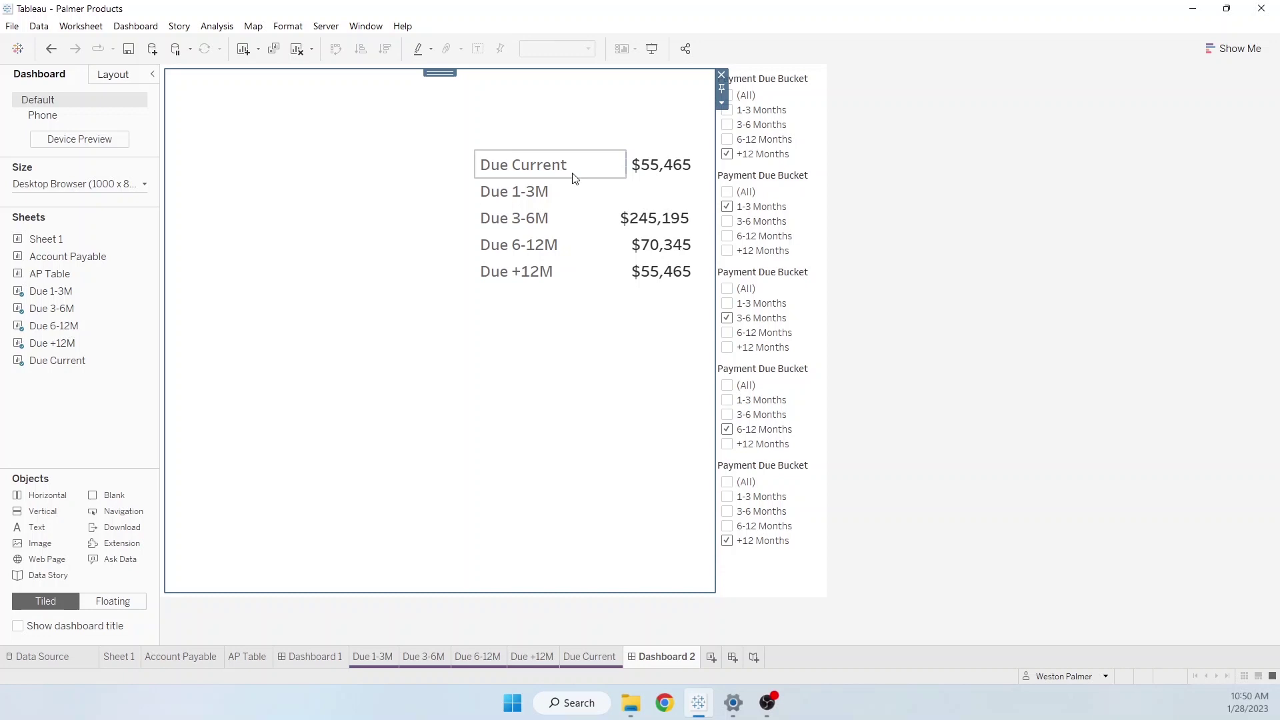
Fix the Due Current label's width at 150 pixels
right_click(590, 172)
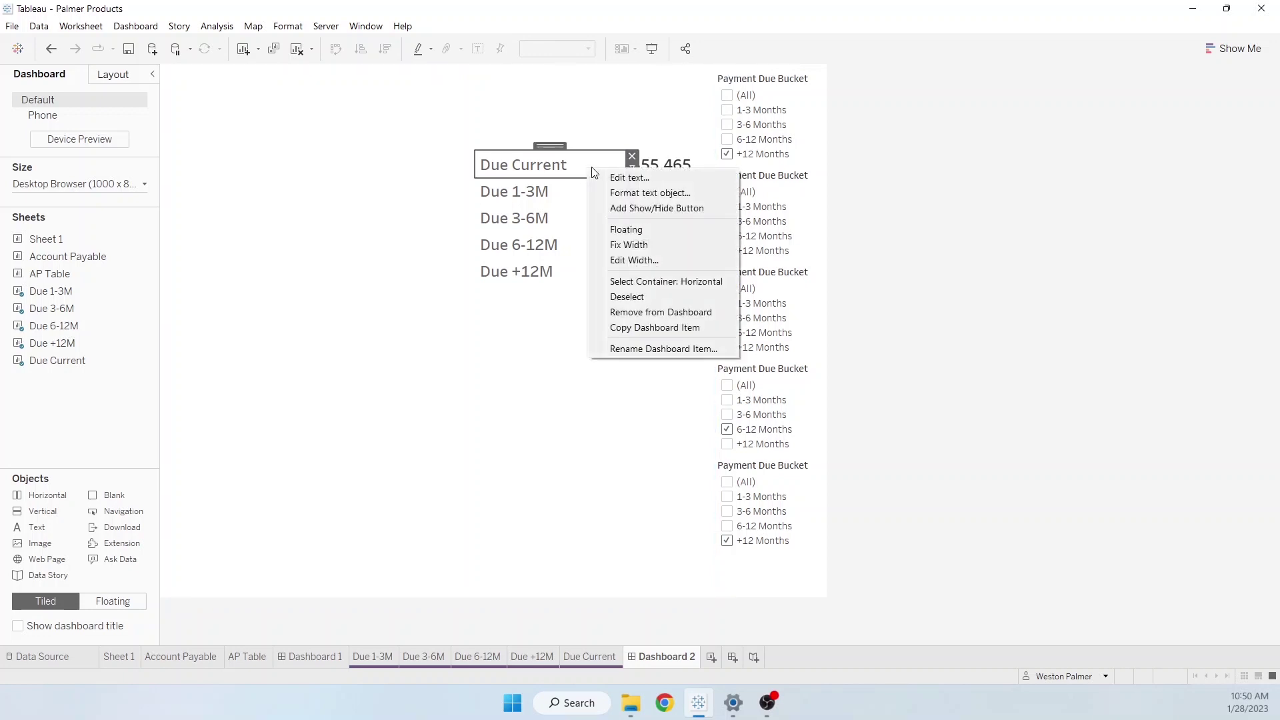
click(658, 261)
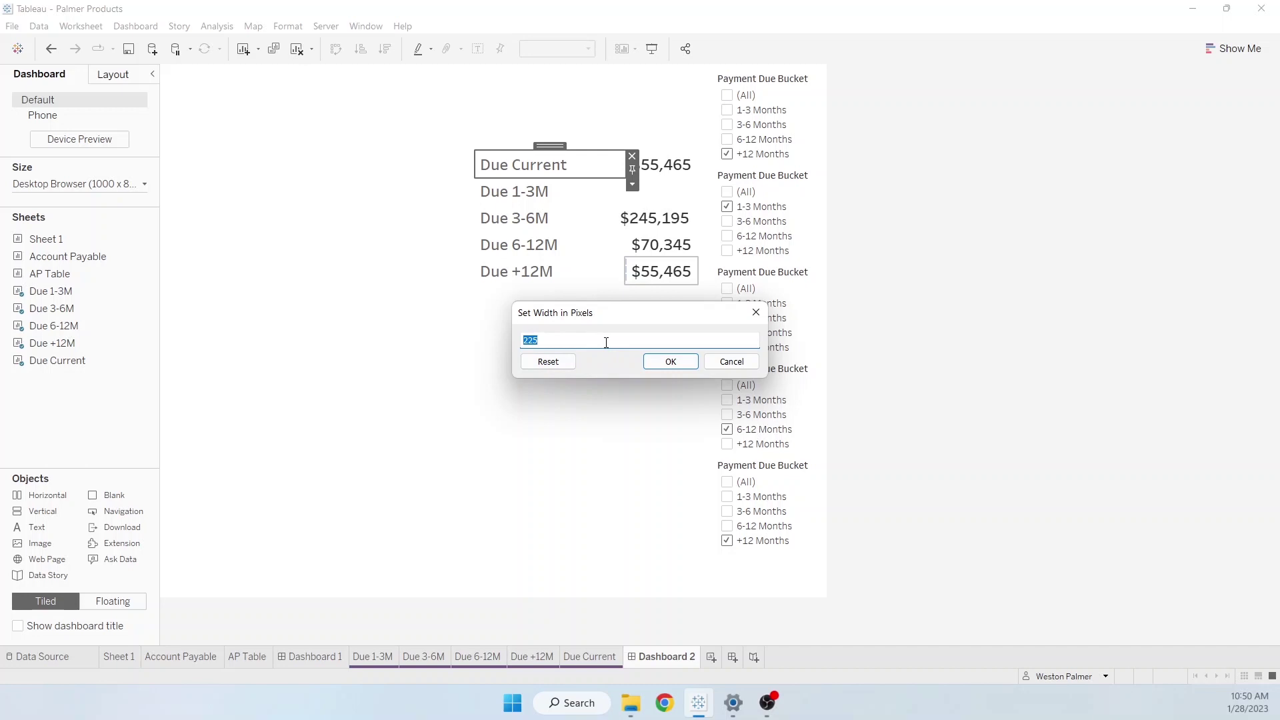
text(1)
key(Return)
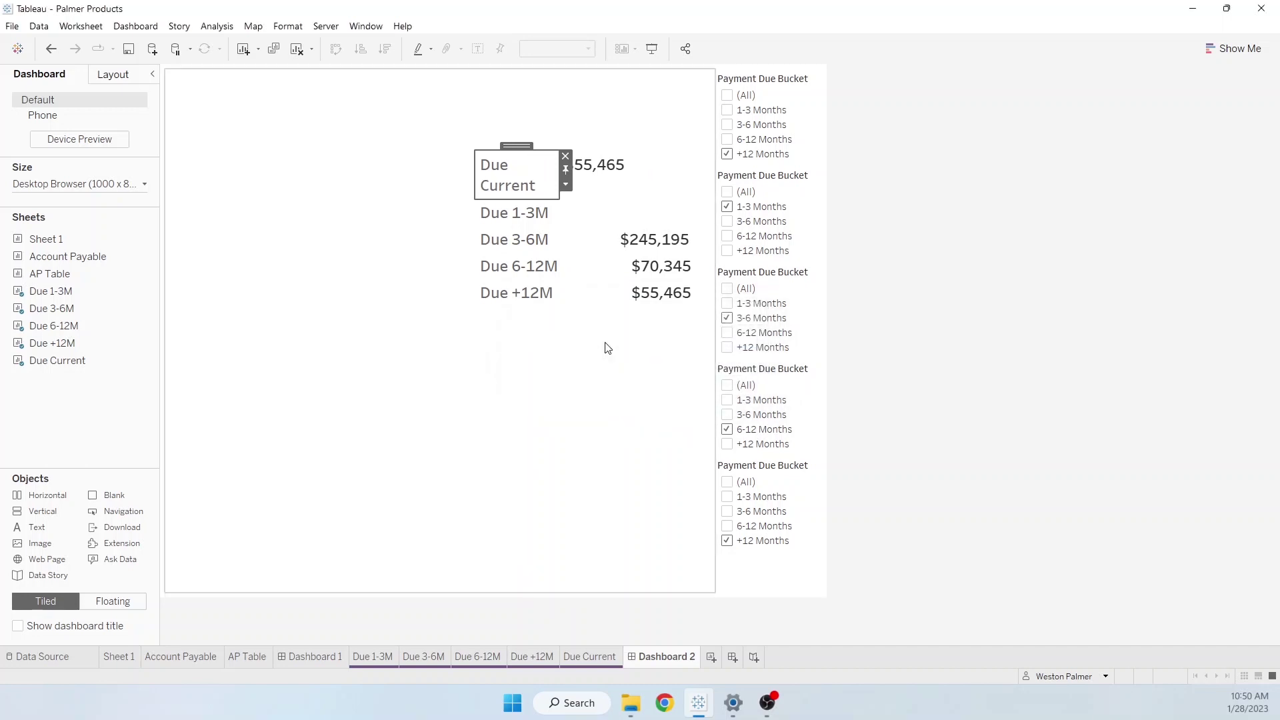
click(568, 184)
click(604, 286)
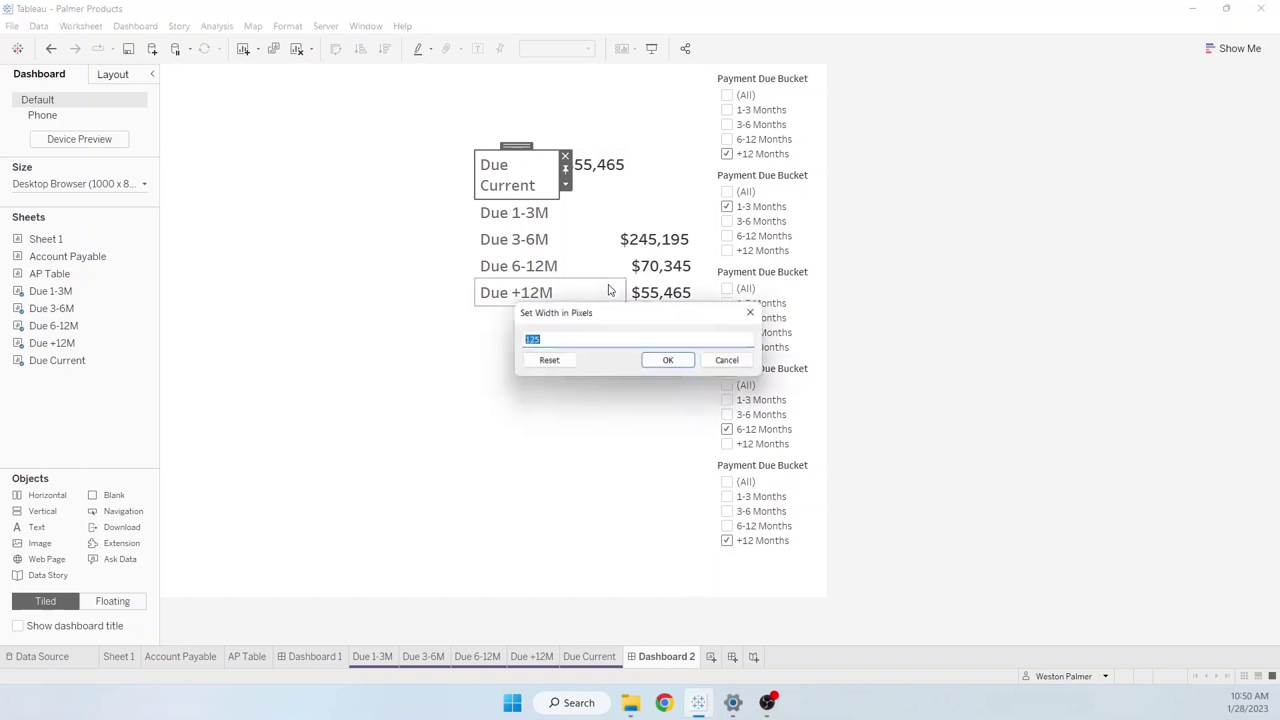
text(150)
key(Return)
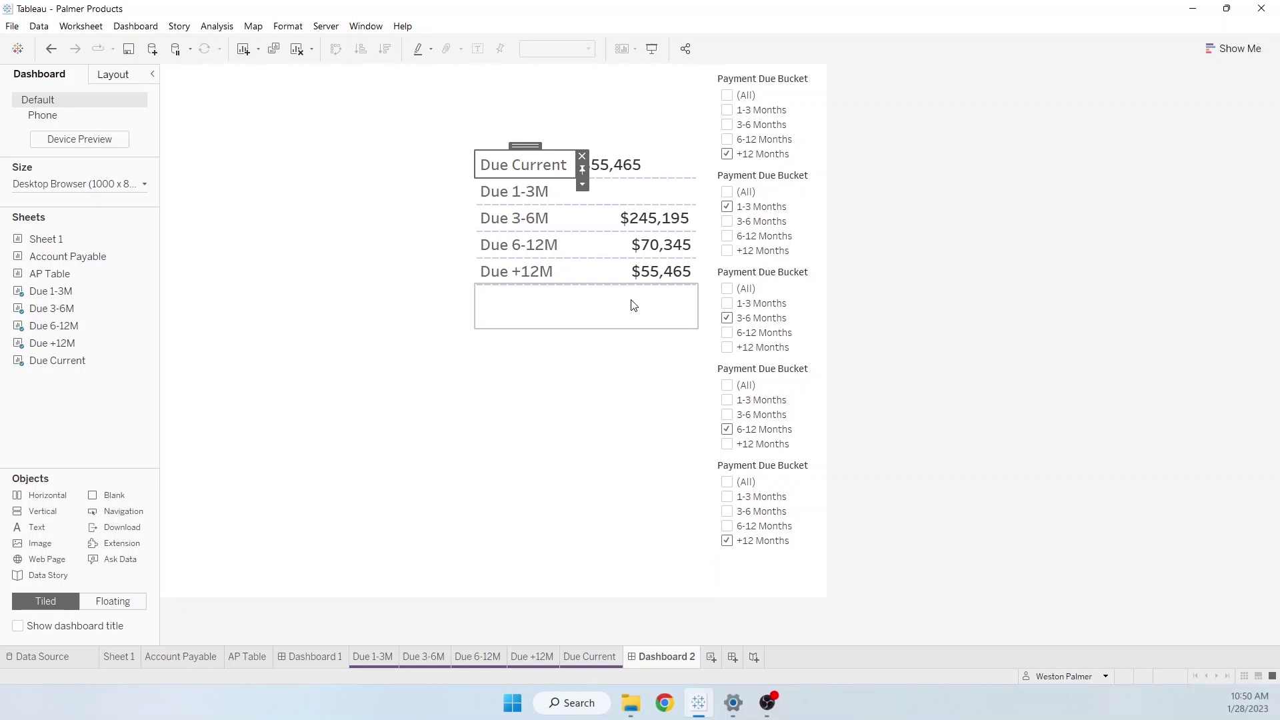
Set the Due 1-3M label width to 200 and the Due 3-6M label to 150 pixels
click(564, 198)
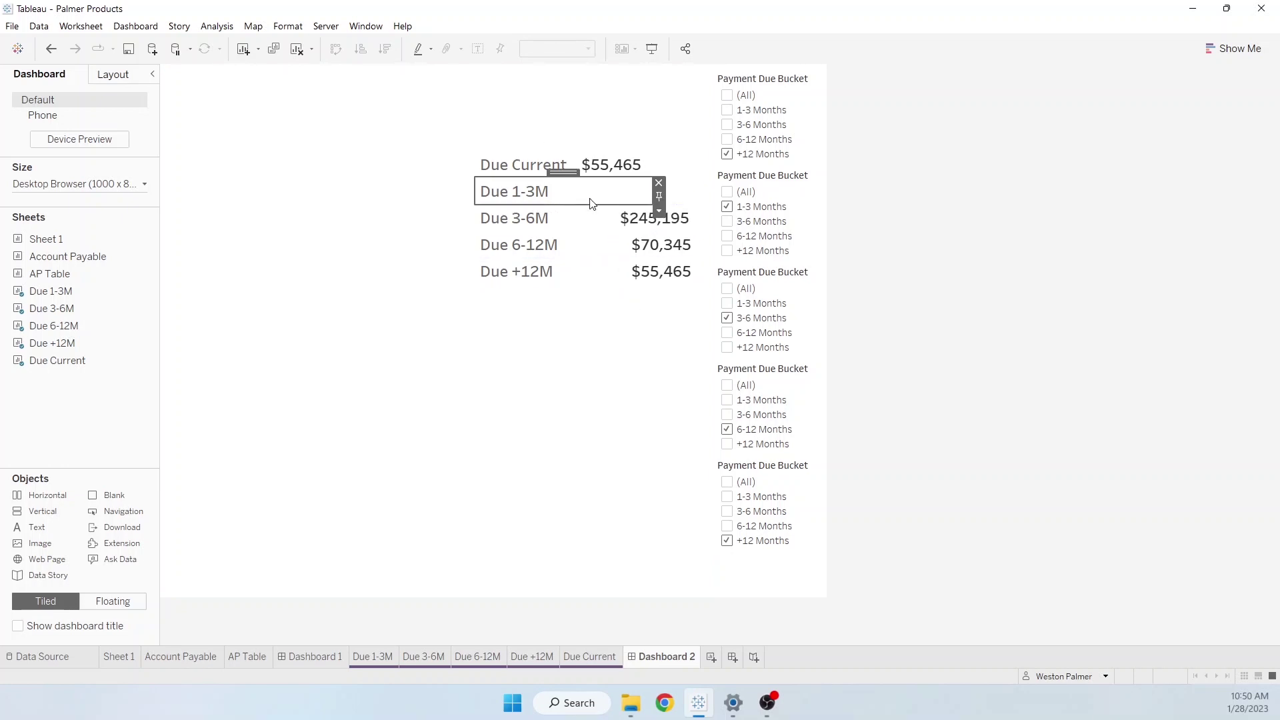
click(659, 210)
click(734, 338)
text(200)
key(Return)
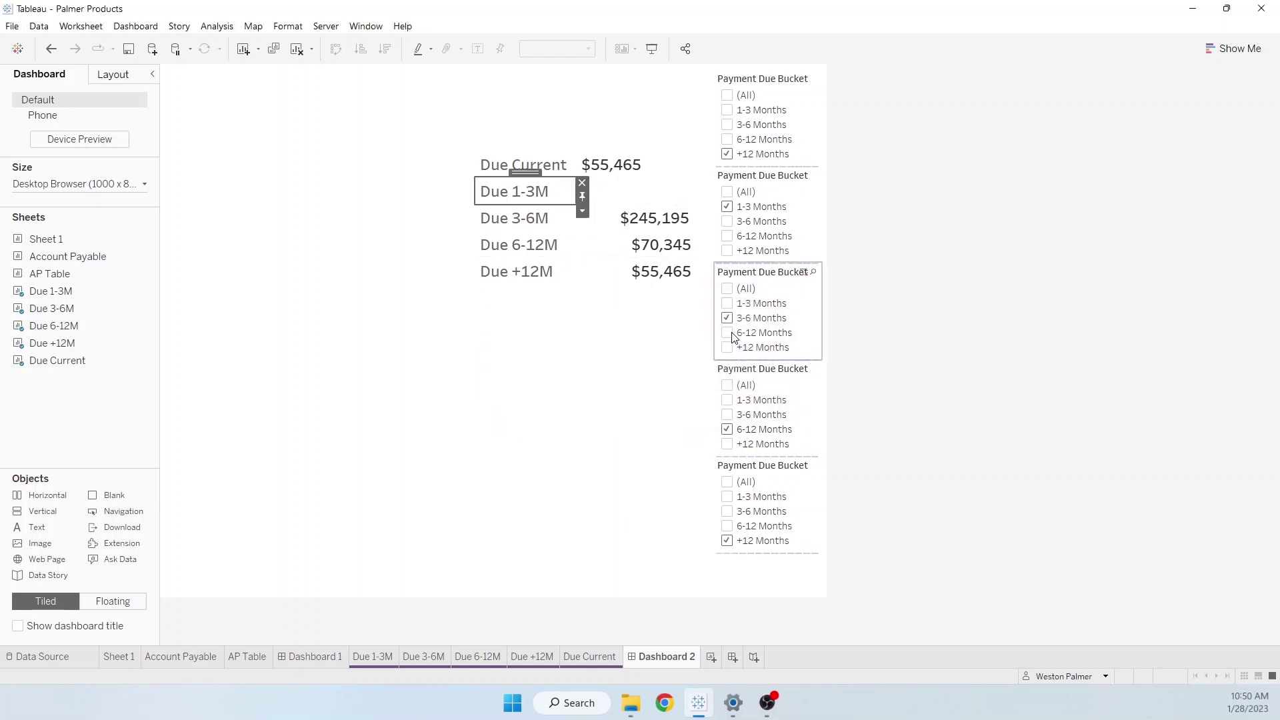
click(600, 220)
click(620, 238)
click(669, 340)
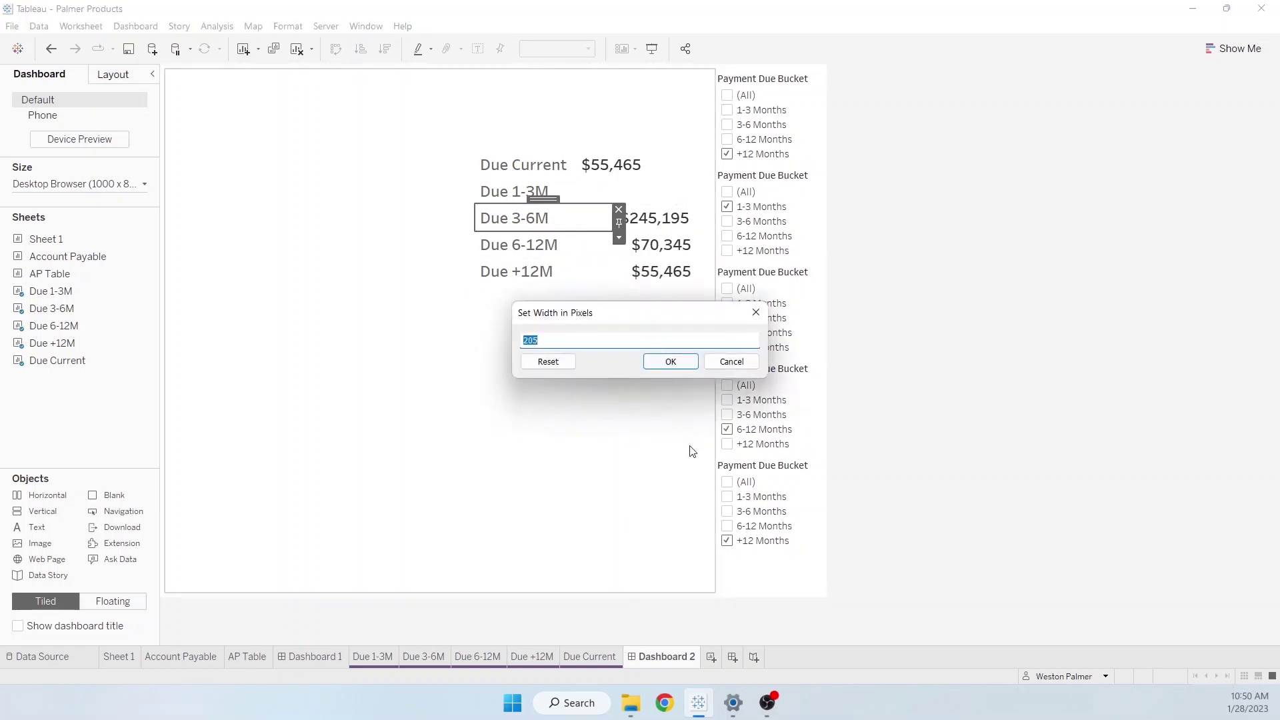
text(150)
click(671, 362)
Set the Due 6-12M and Due +12M label widths to 150 pixels each
click(586, 244)
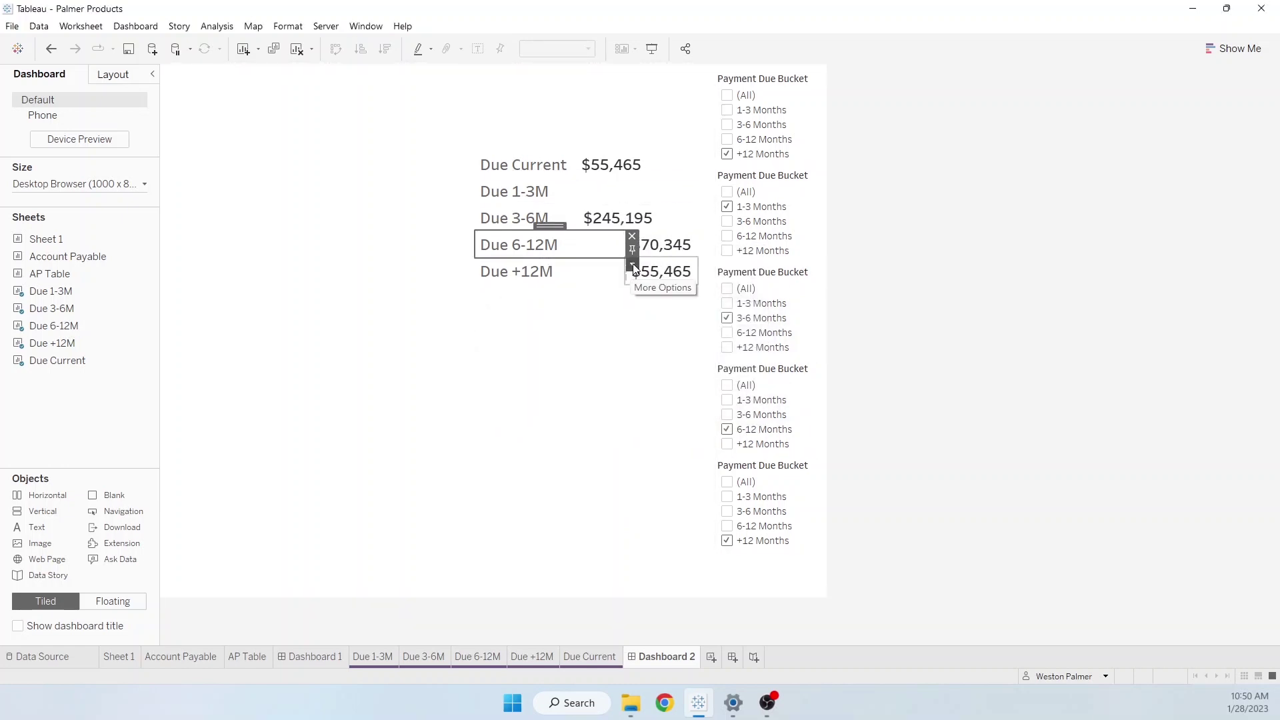
click(632, 265)
click(677, 362)
text(150)
key(Return)
click(557, 273)
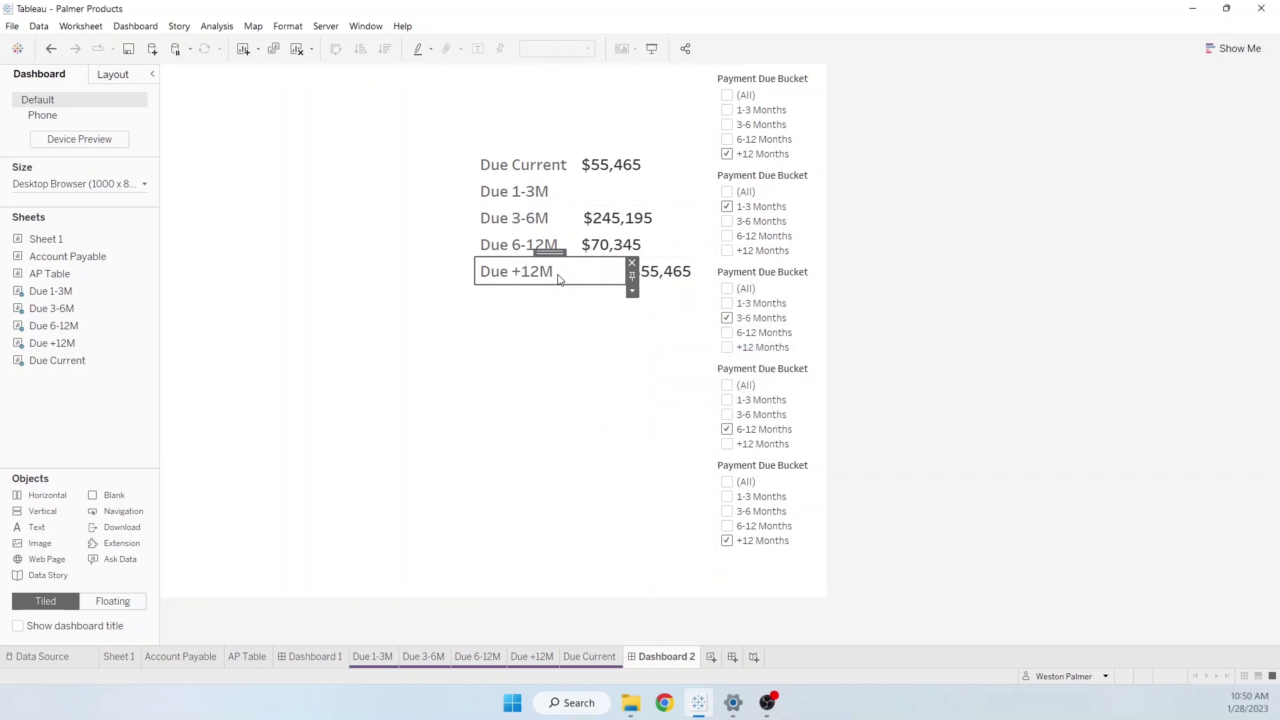
click(632, 291)
click(693, 390)
text(150)
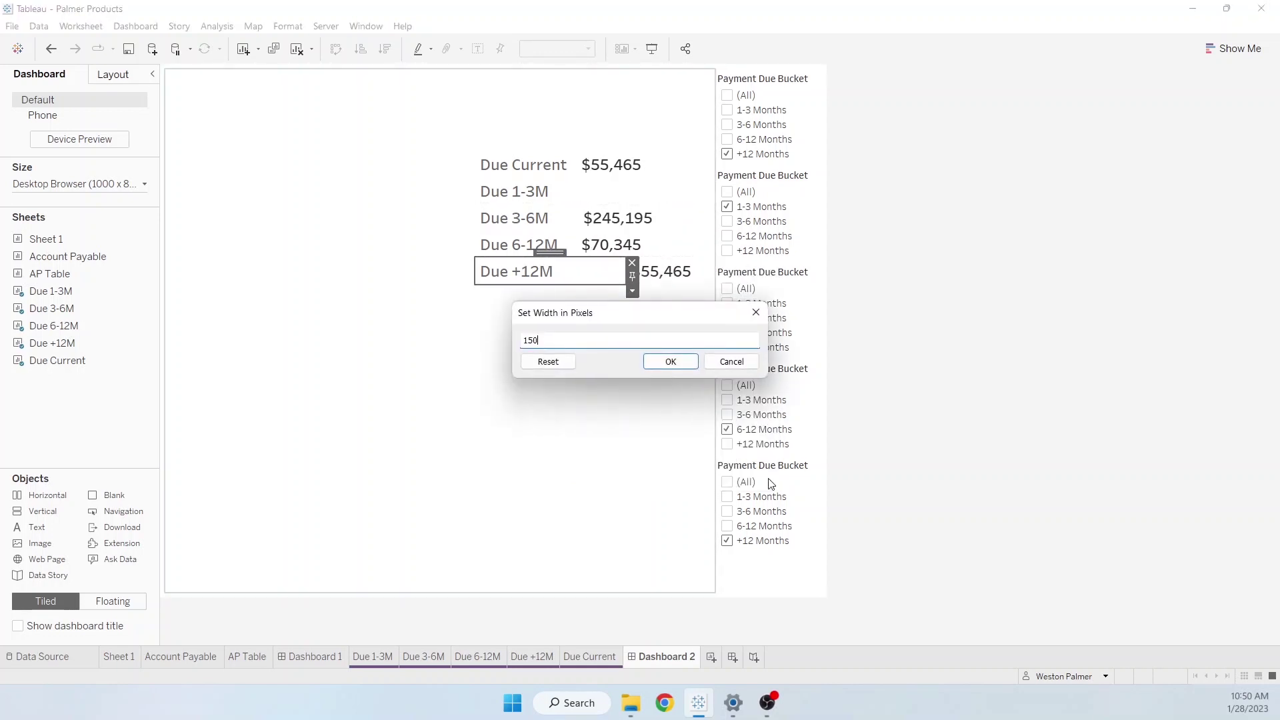
key(Return)
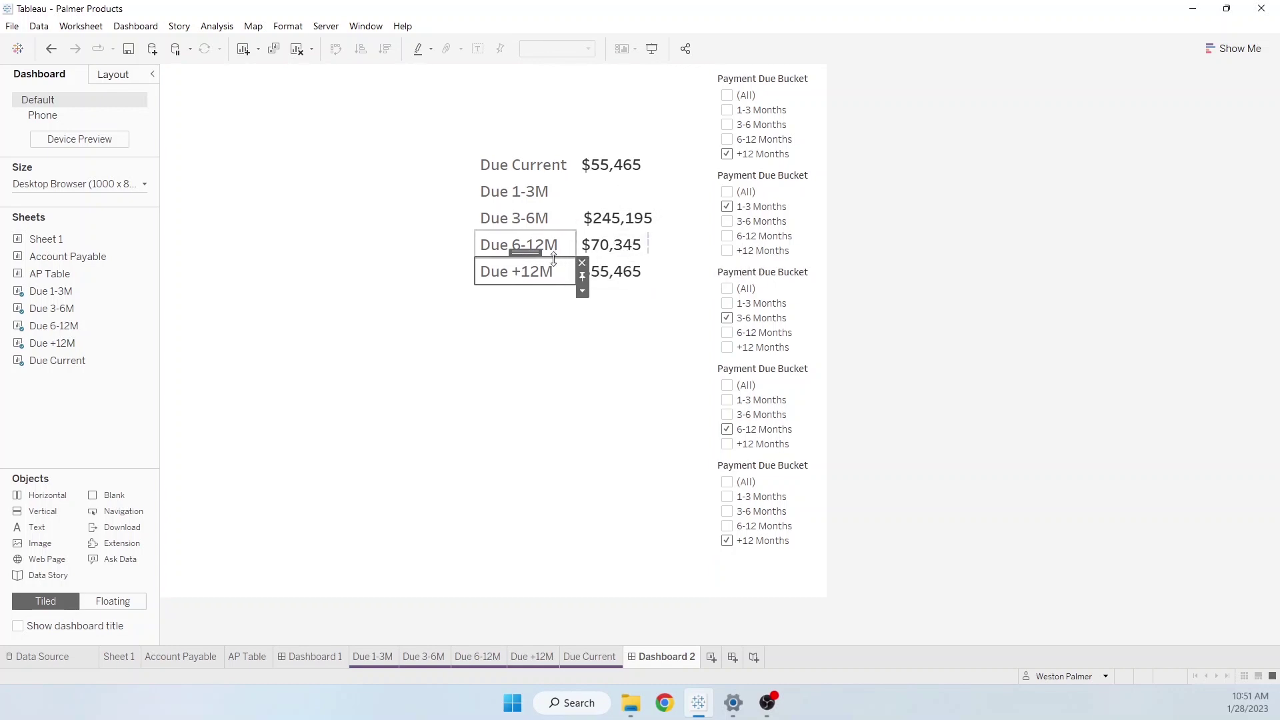
Delete the leftover empty tile beneath the Due +12M row
drag(553, 259, 530, 340)
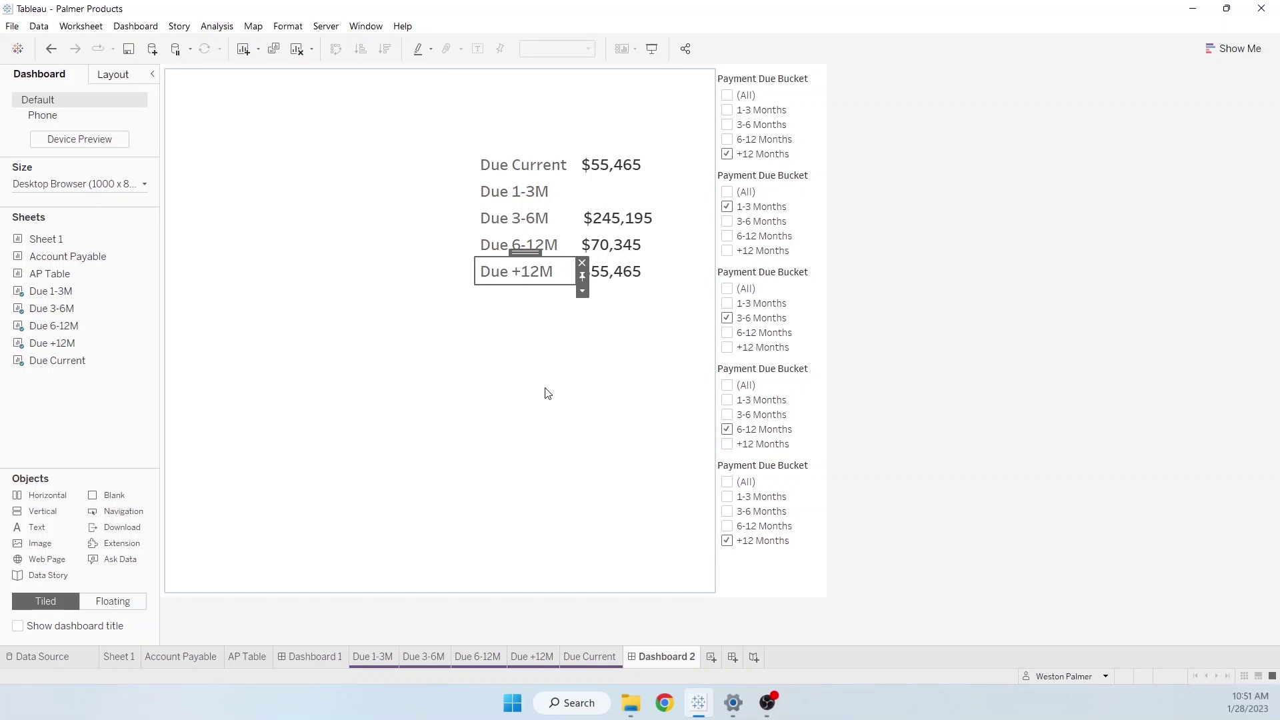
drag(562, 346, 531, 317)
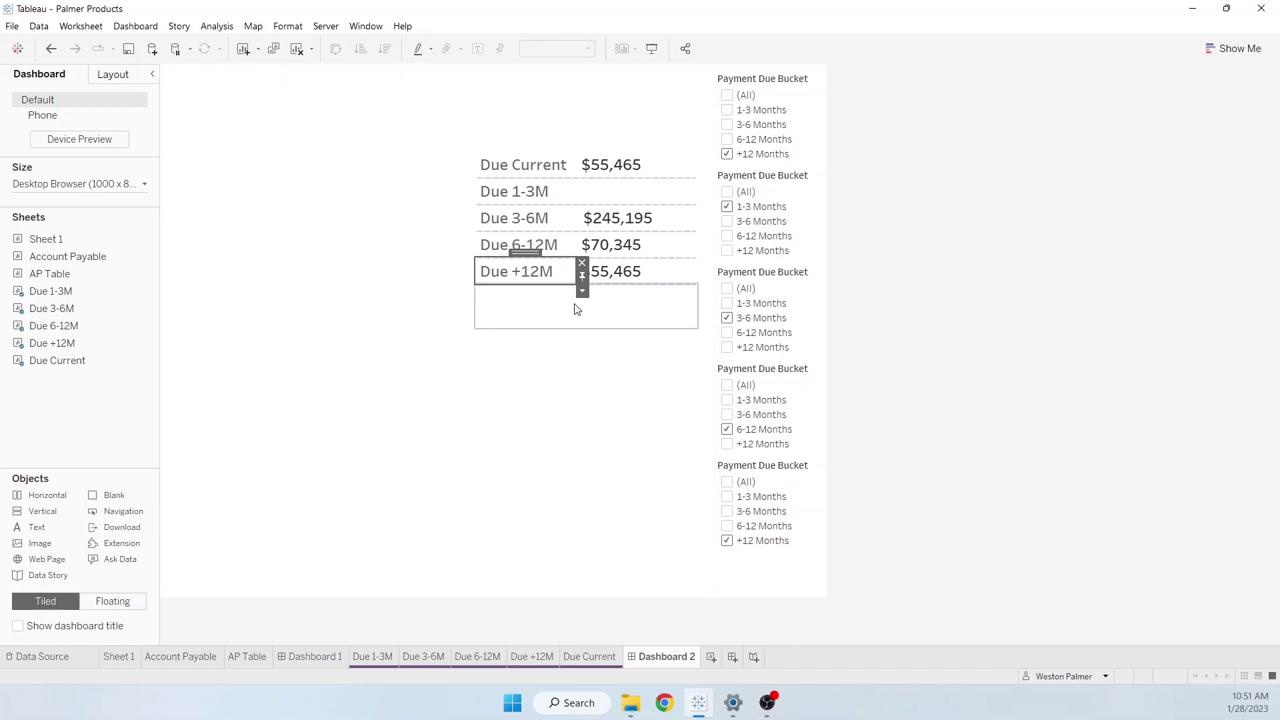
click(559, 311)
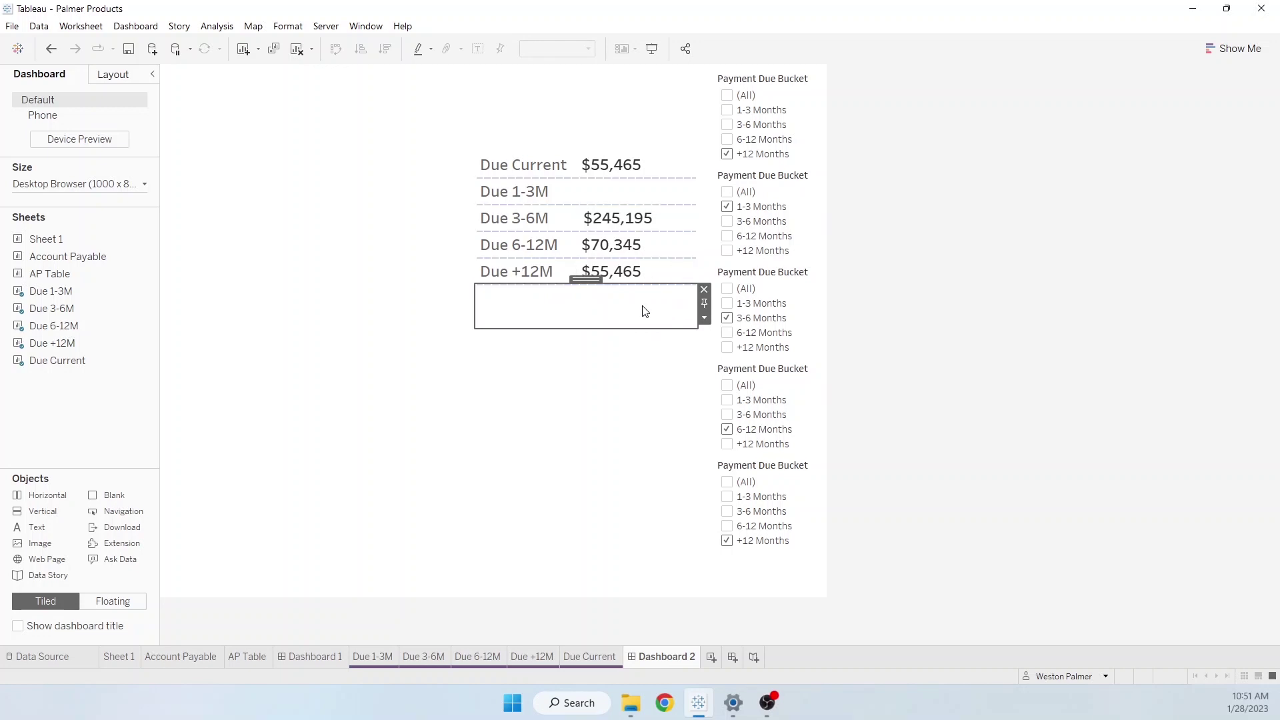
click(704, 290)
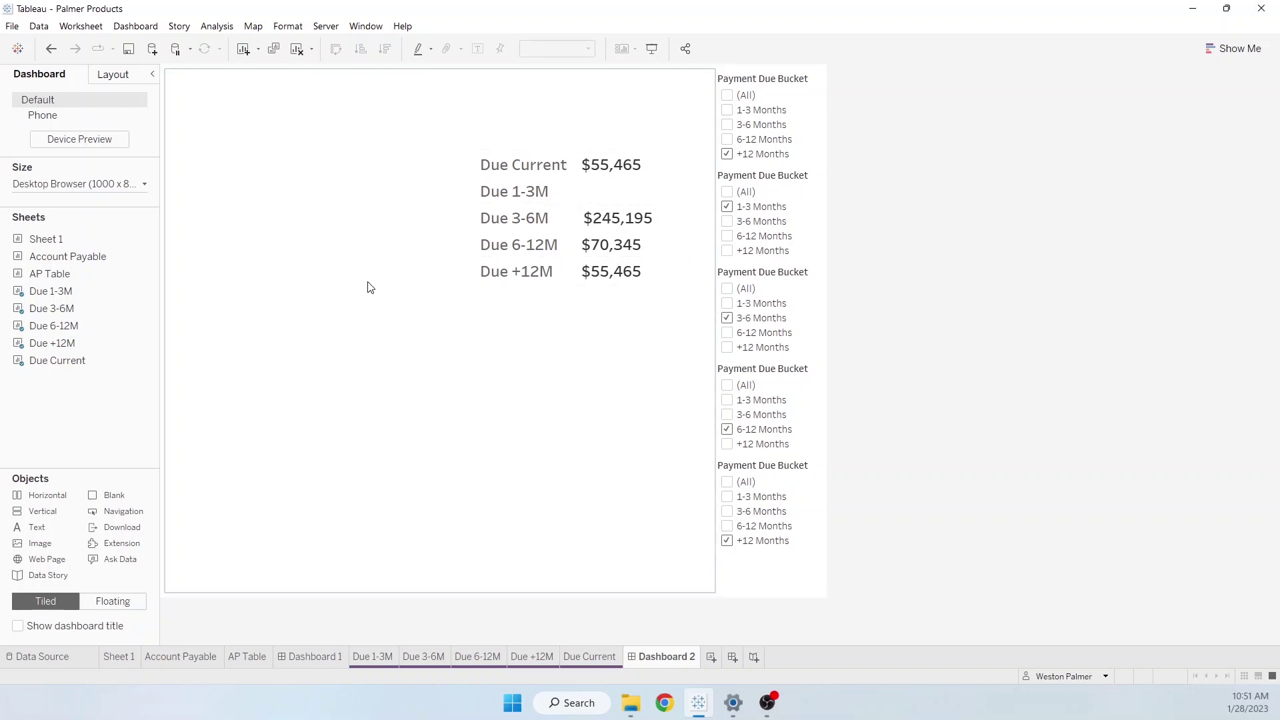
click(568, 305)
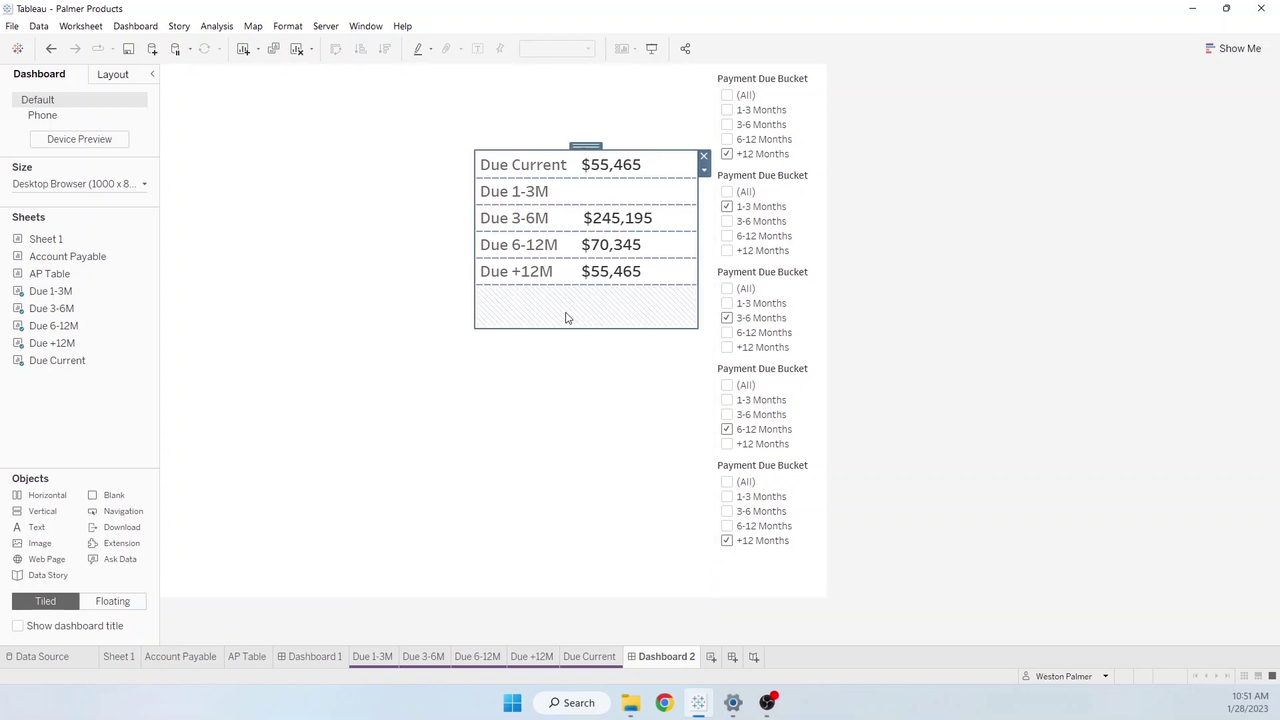
Set the Due Current amount sheet to Fit Width
click(671, 276)
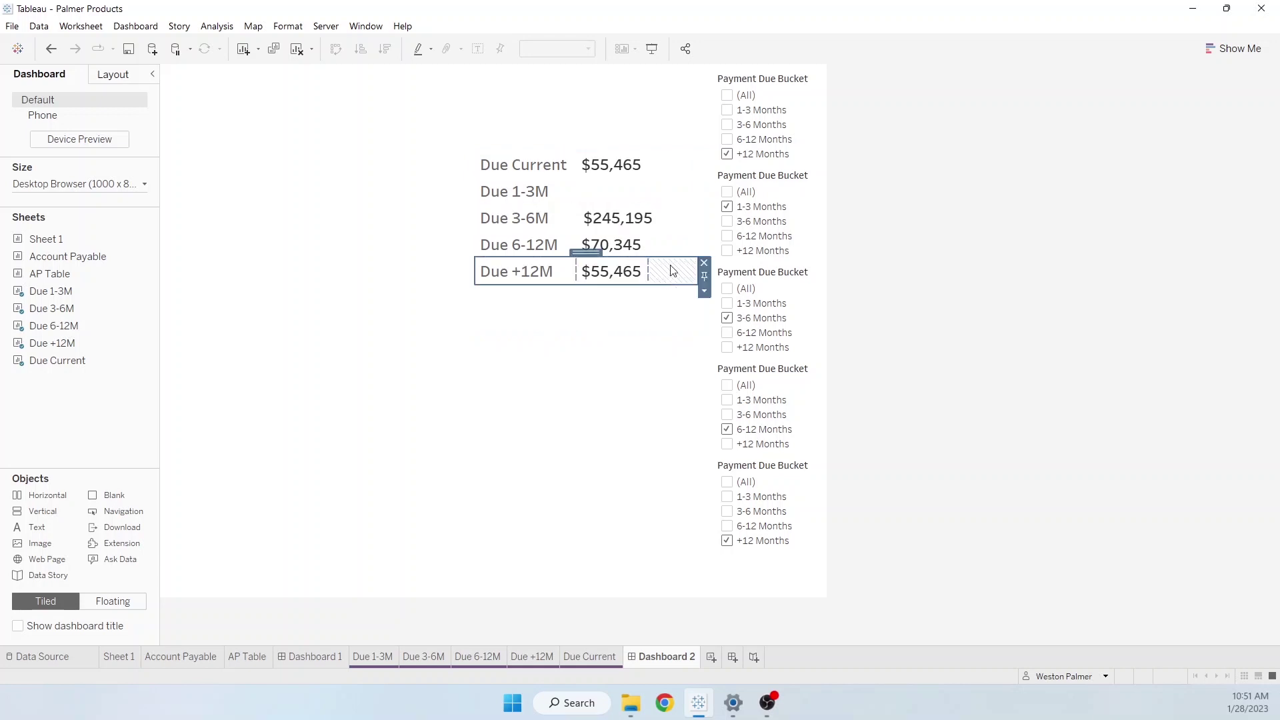
click(672, 245)
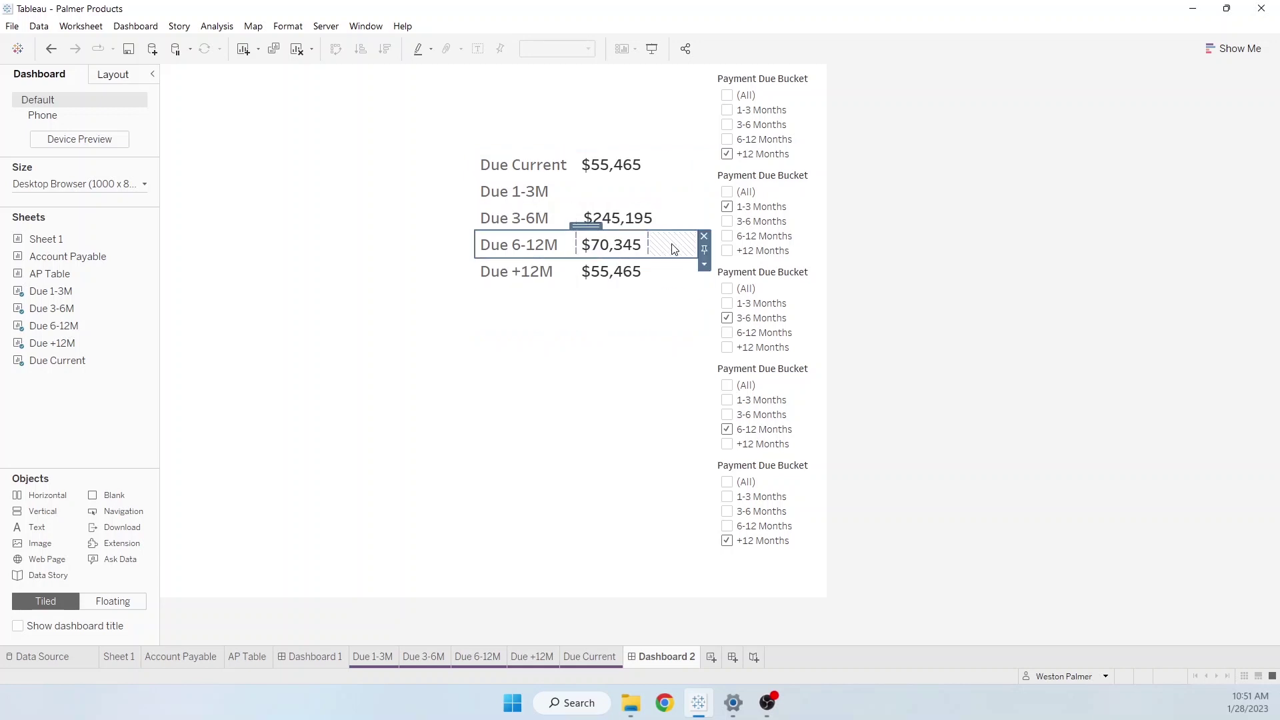
click(615, 370)
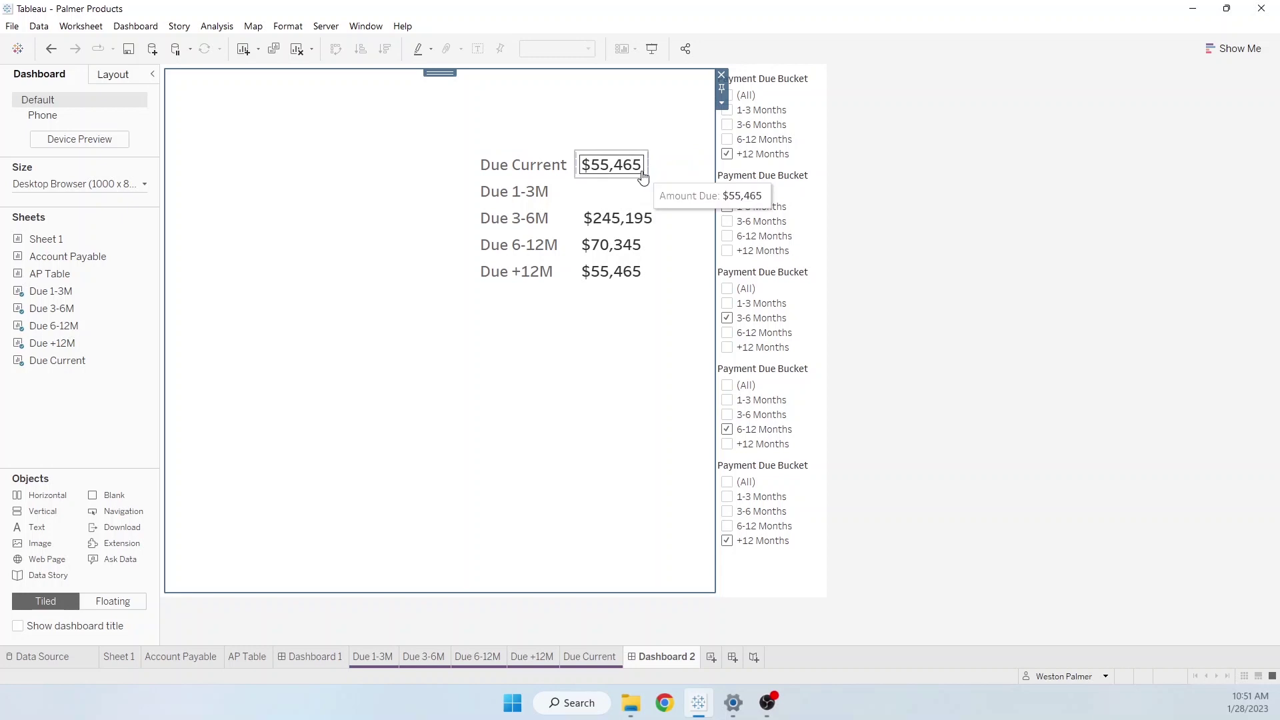
mouse_move(643, 179)
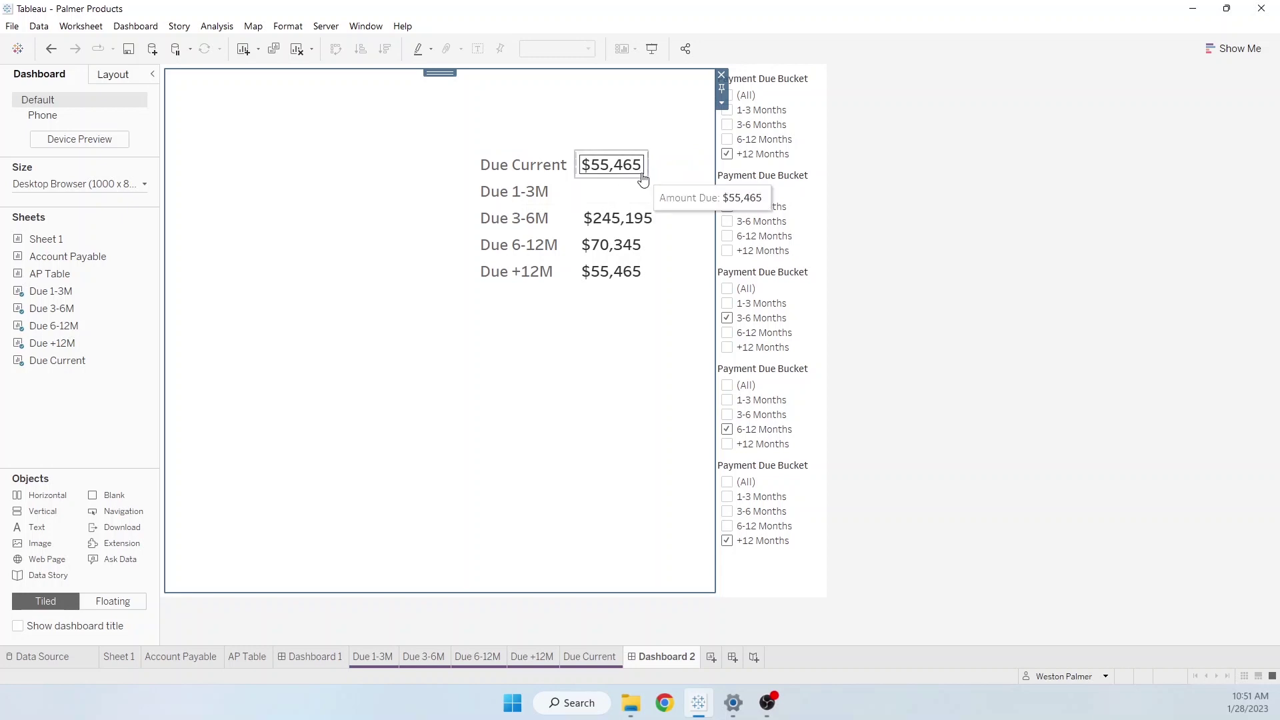
click(643, 179)
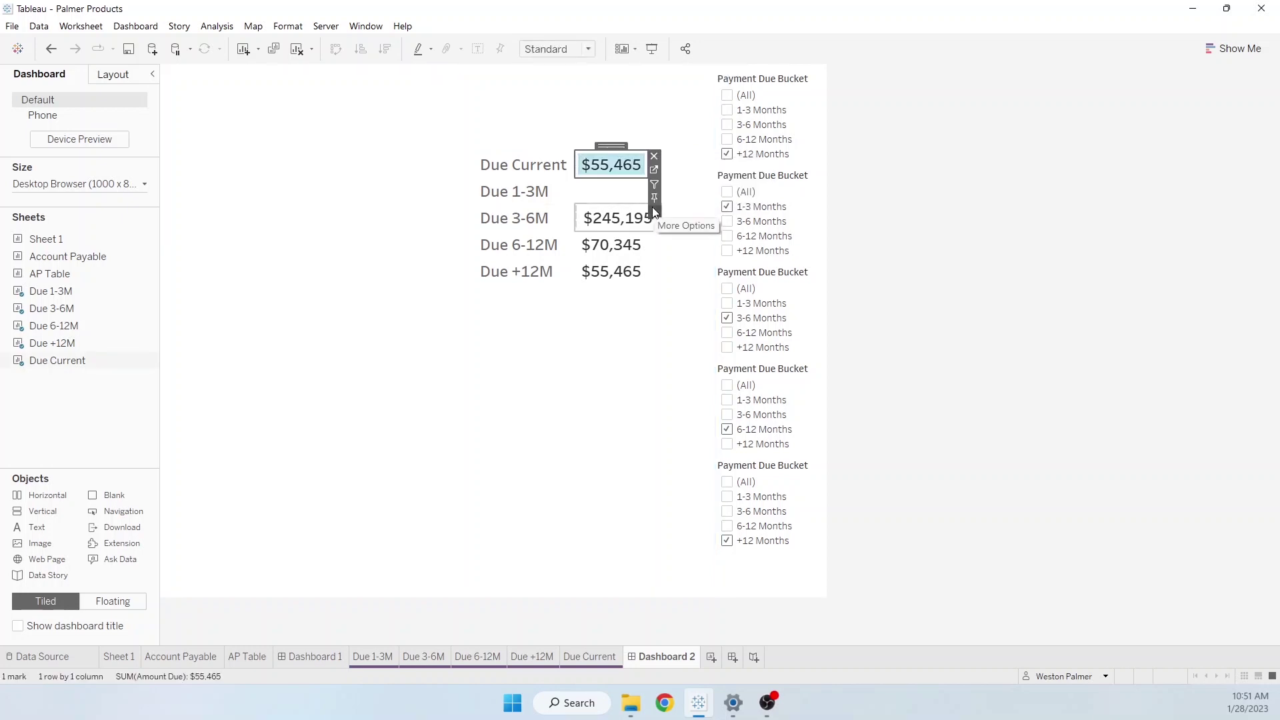
click(655, 212)
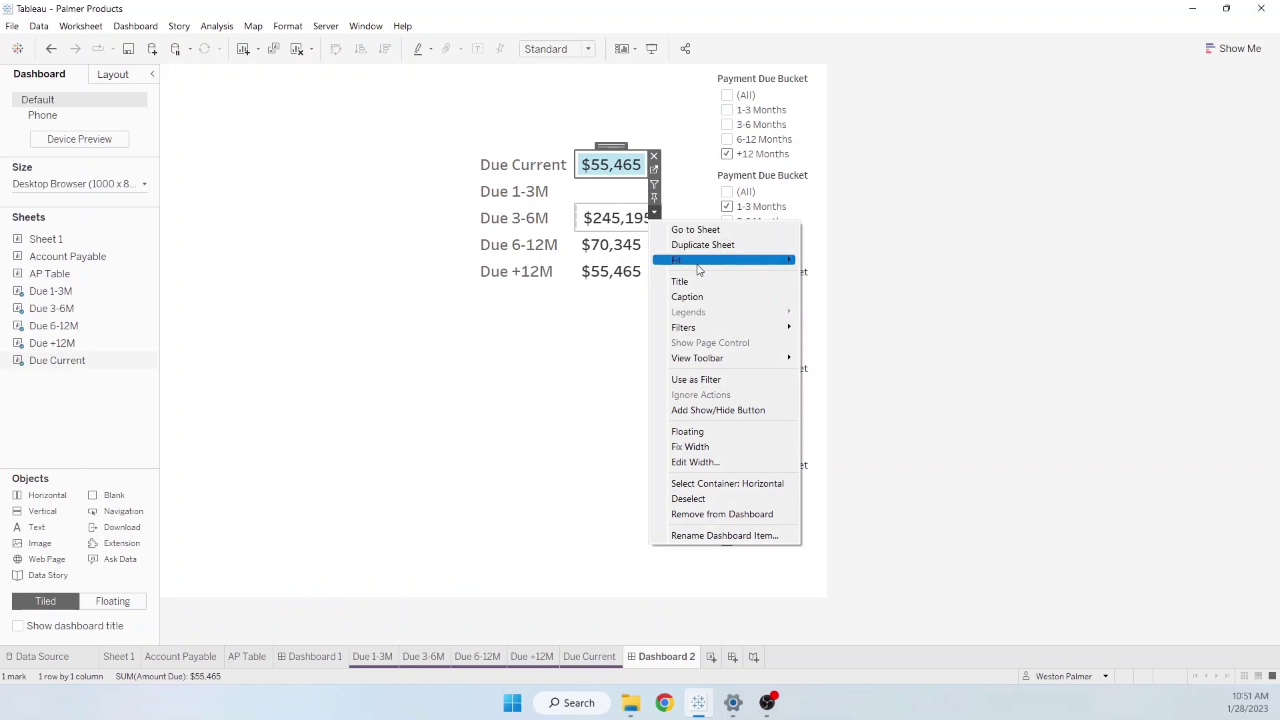
mouse_move(719, 263)
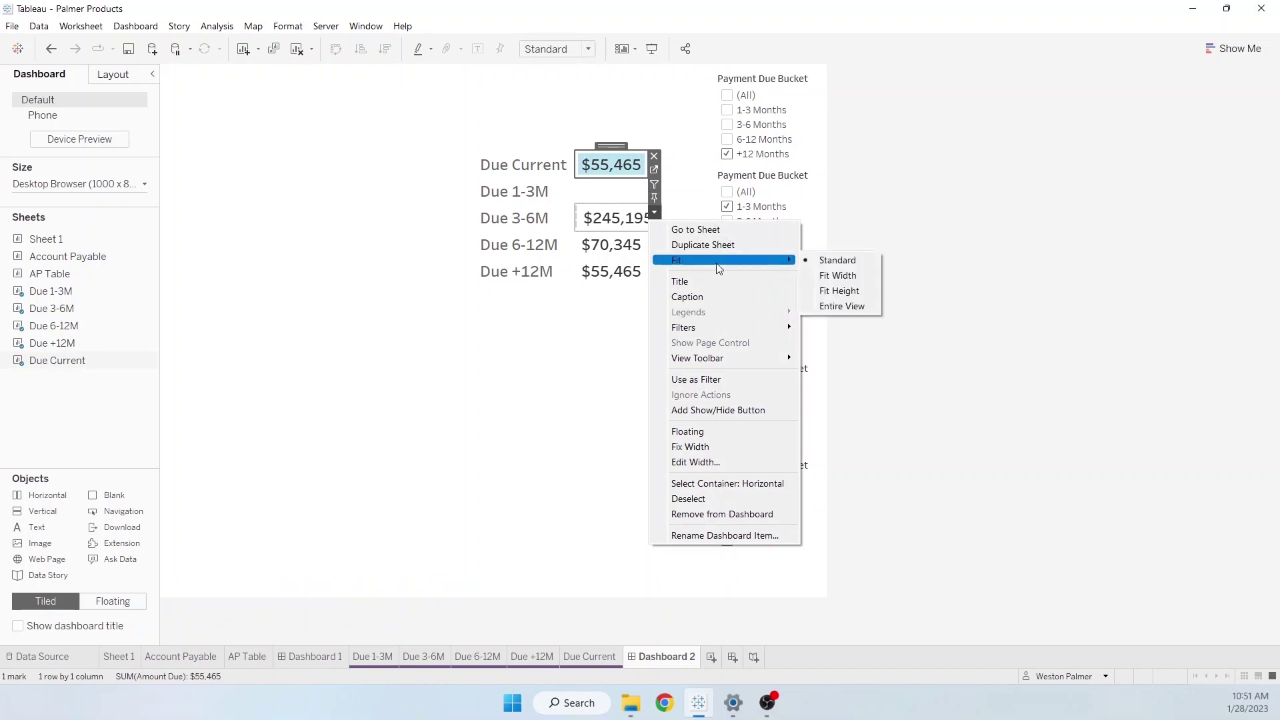
click(861, 279)
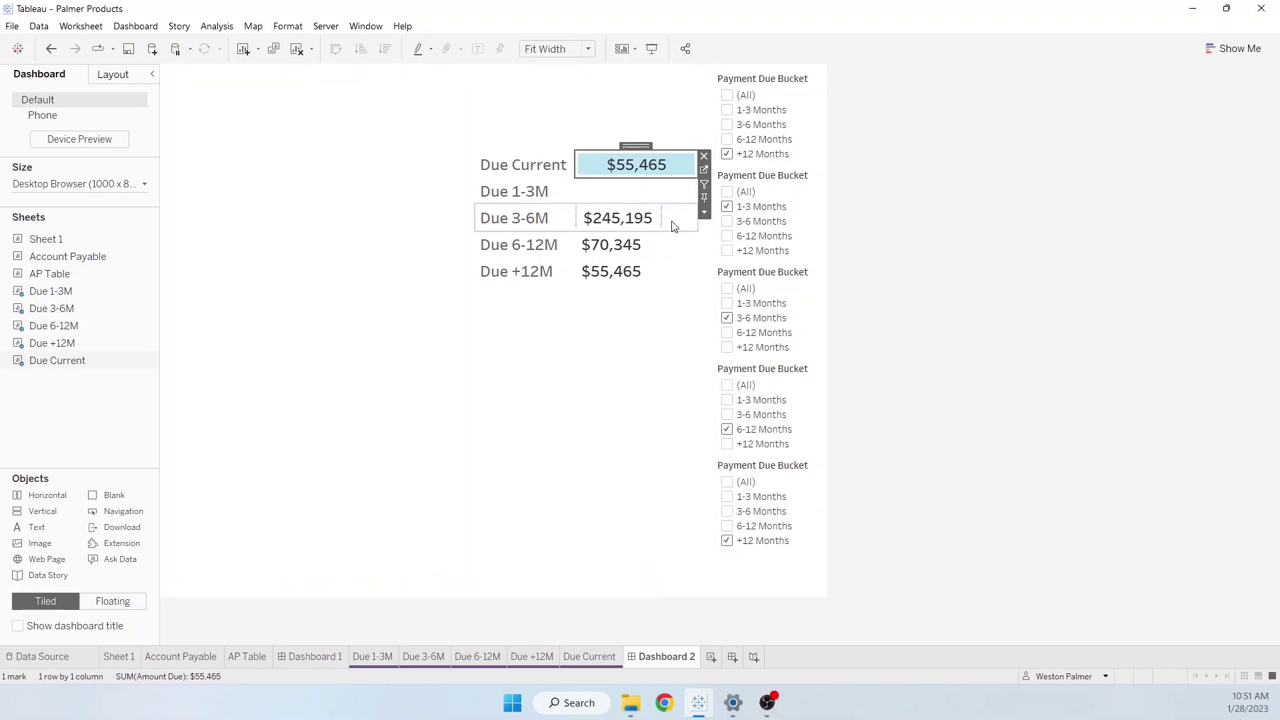
Set the Due 3-6M, Due 6-12M and Due +12M amount sheets to Fit Width
click(657, 225)
click(668, 265)
mouse_move(802, 323)
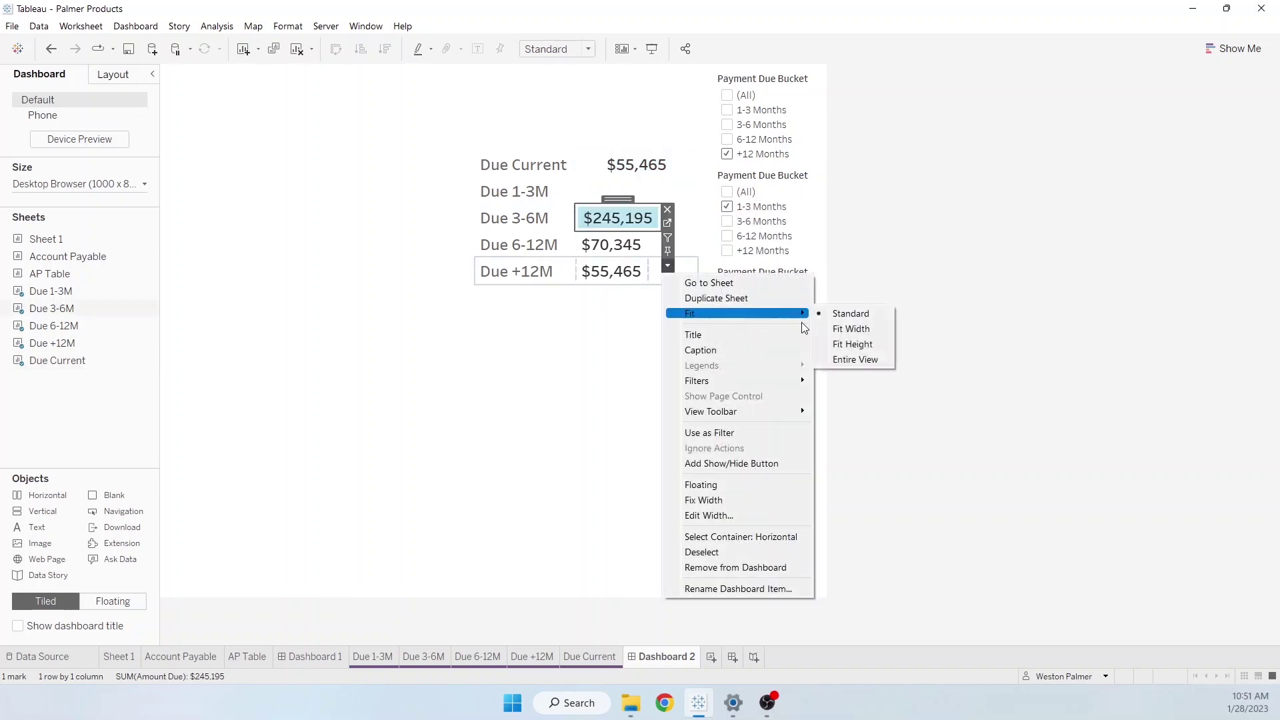
click(850, 328)
click(639, 245)
click(654, 292)
mouse_move(715, 347)
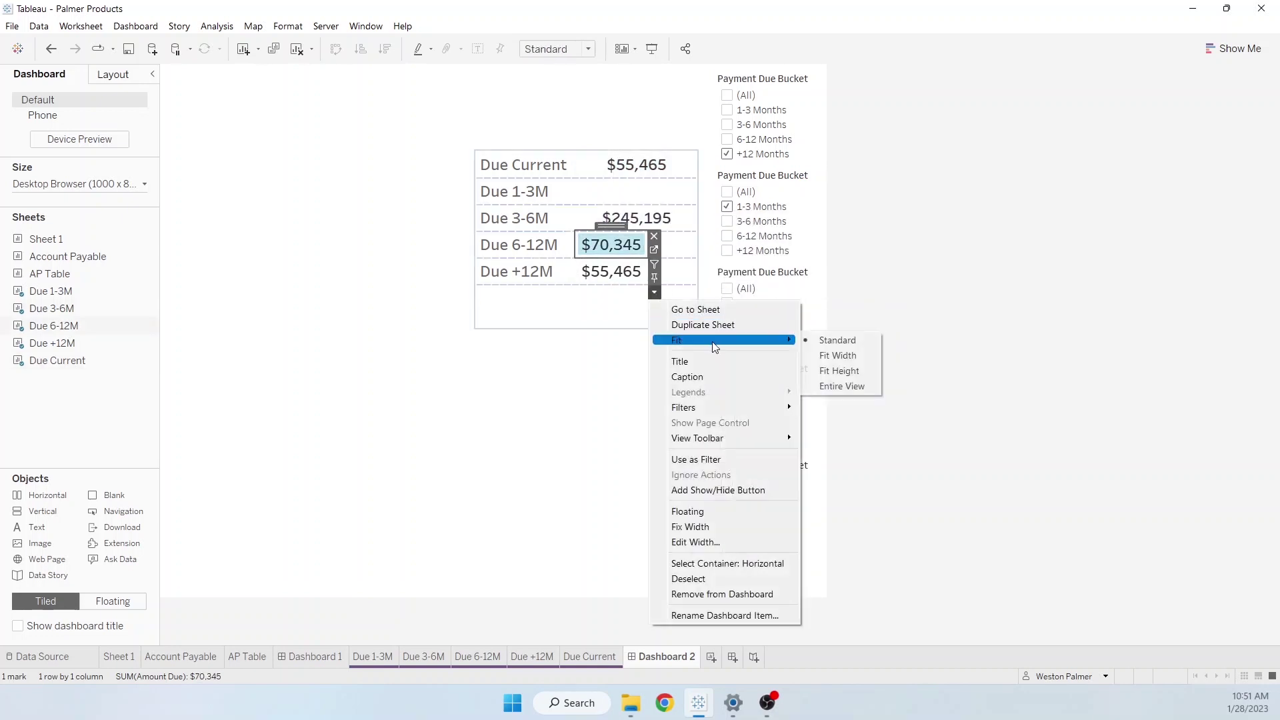
click(838, 355)
click(633, 273)
click(654, 319)
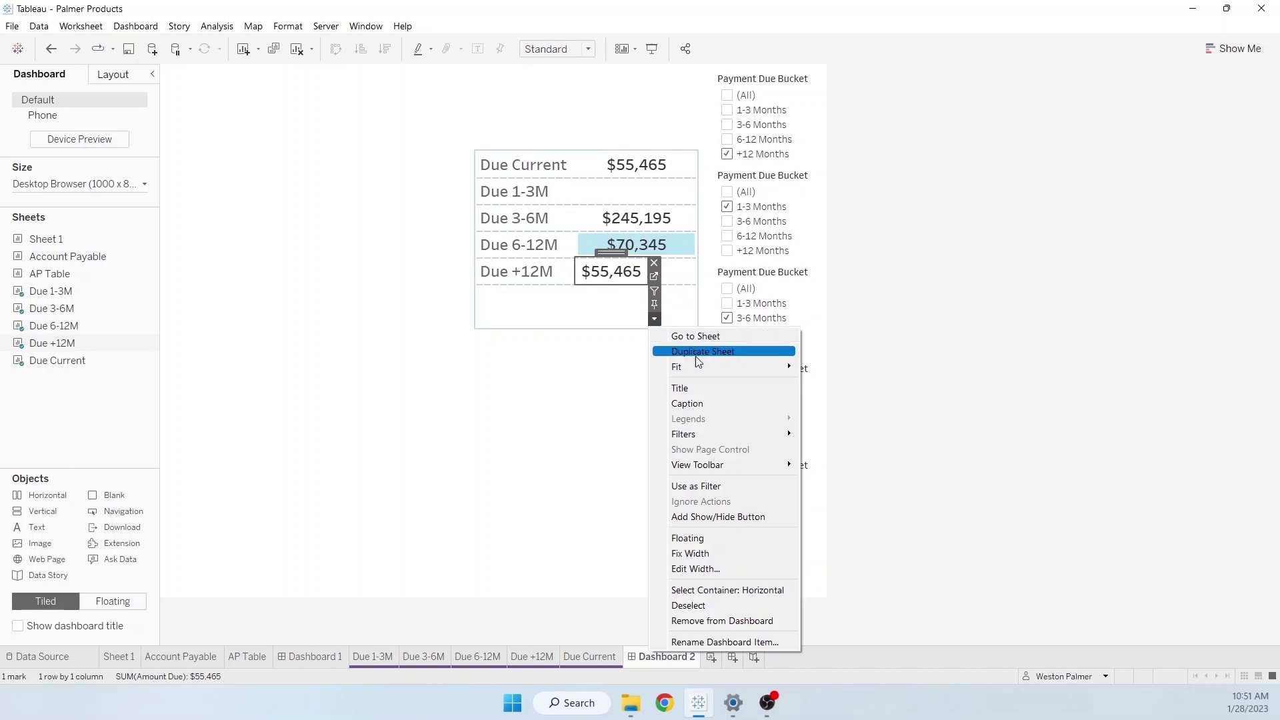
mouse_move(707, 366)
click(842, 381)
Return to Dashboard 1 to compare it with the new layout
click(606, 253)
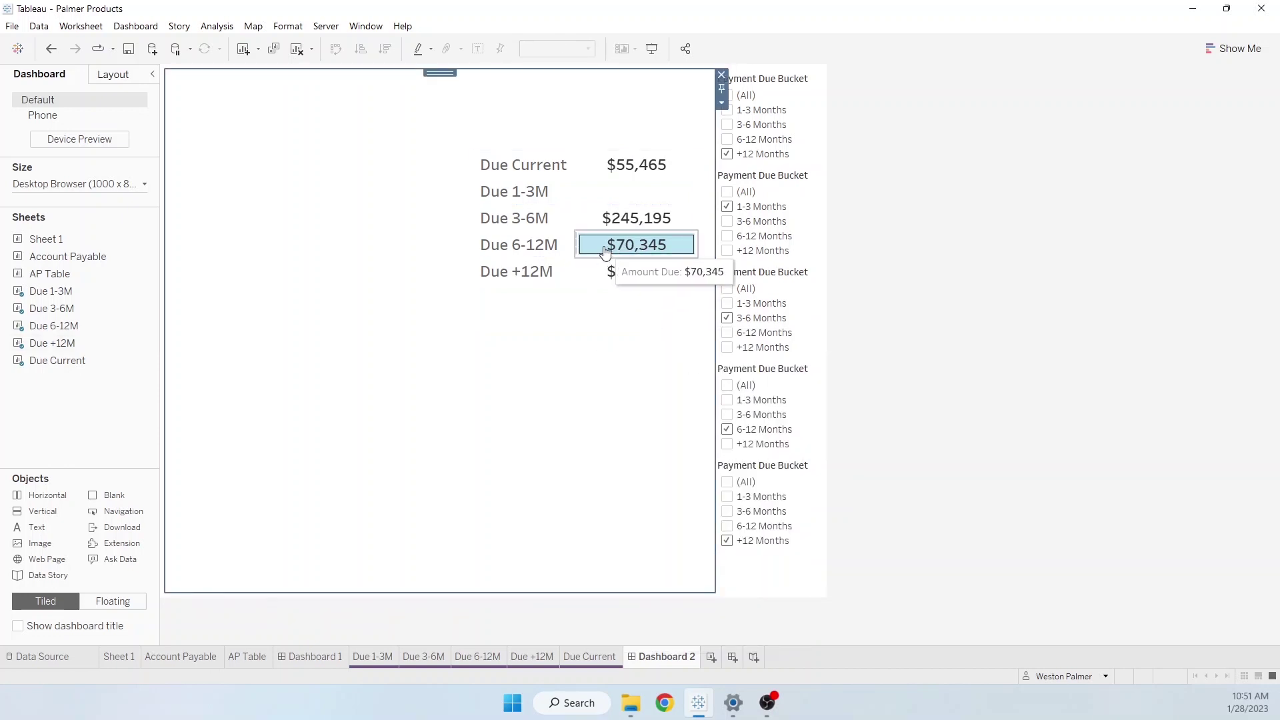
click(614, 373)
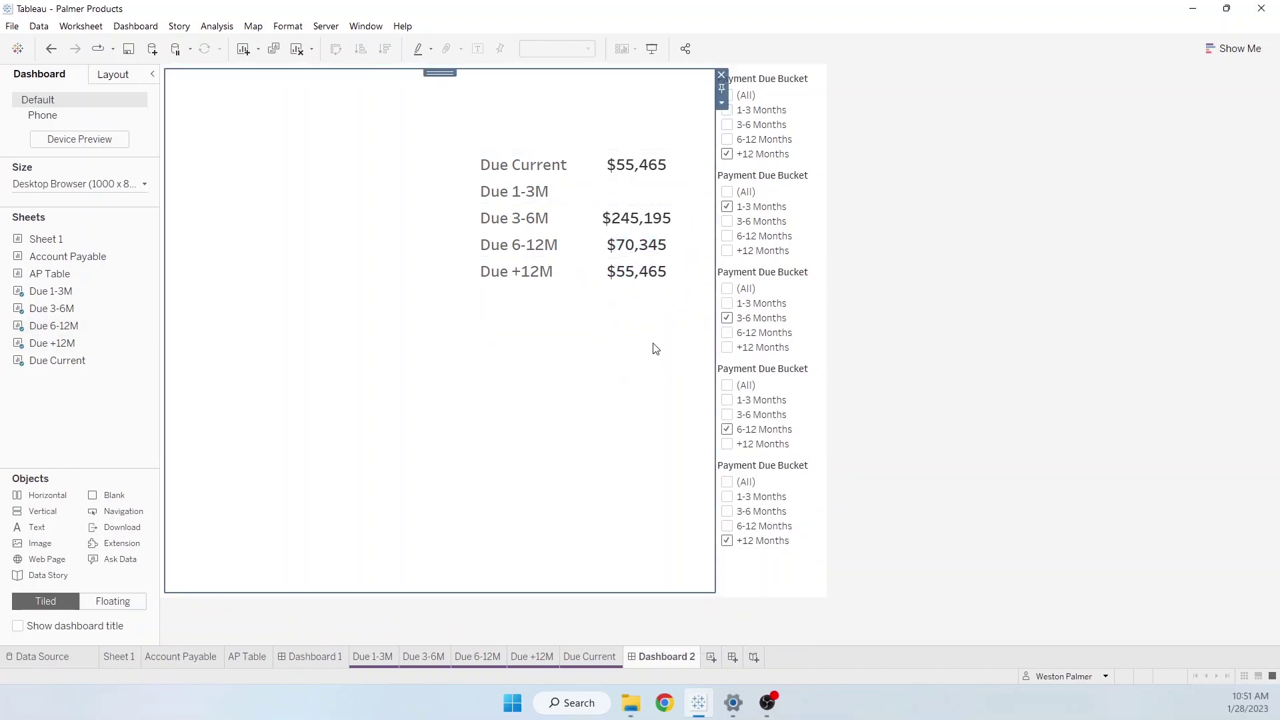
click(323, 659)
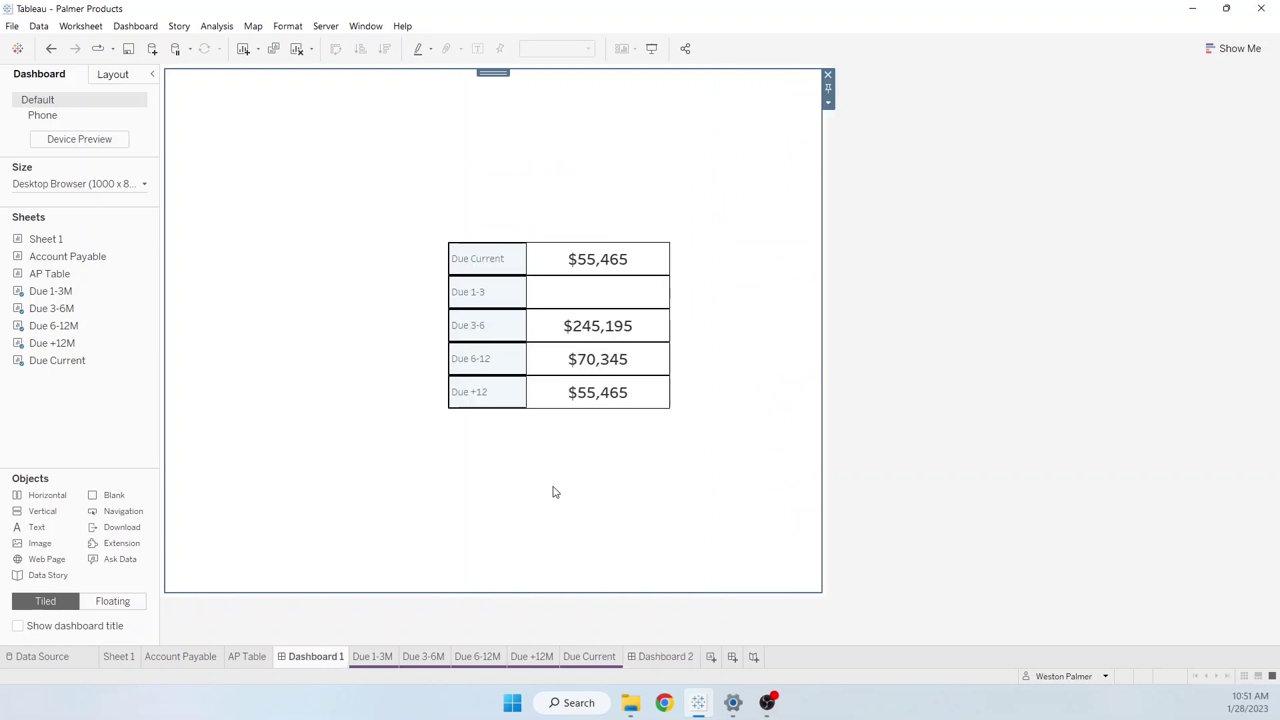
Inspect the Due 1-3M worksheet's Text mark settings, then go back to Dashboard 2
click(386, 659)
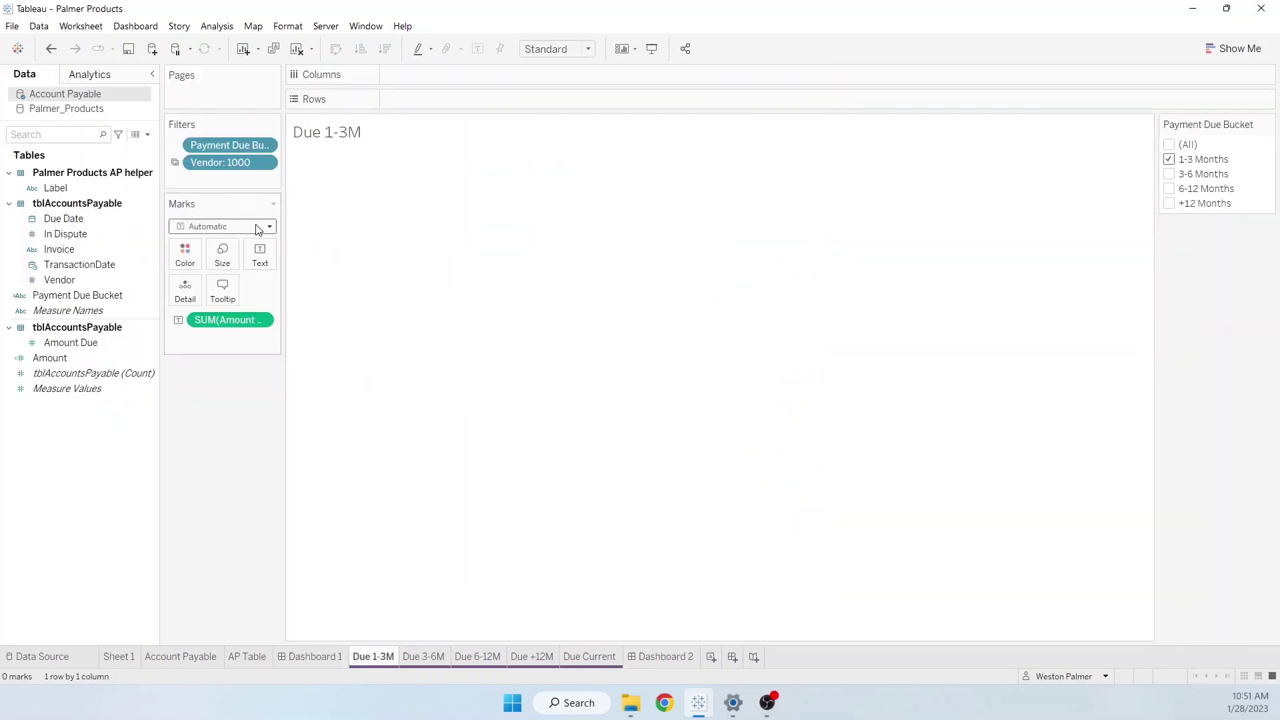
click(264, 264)
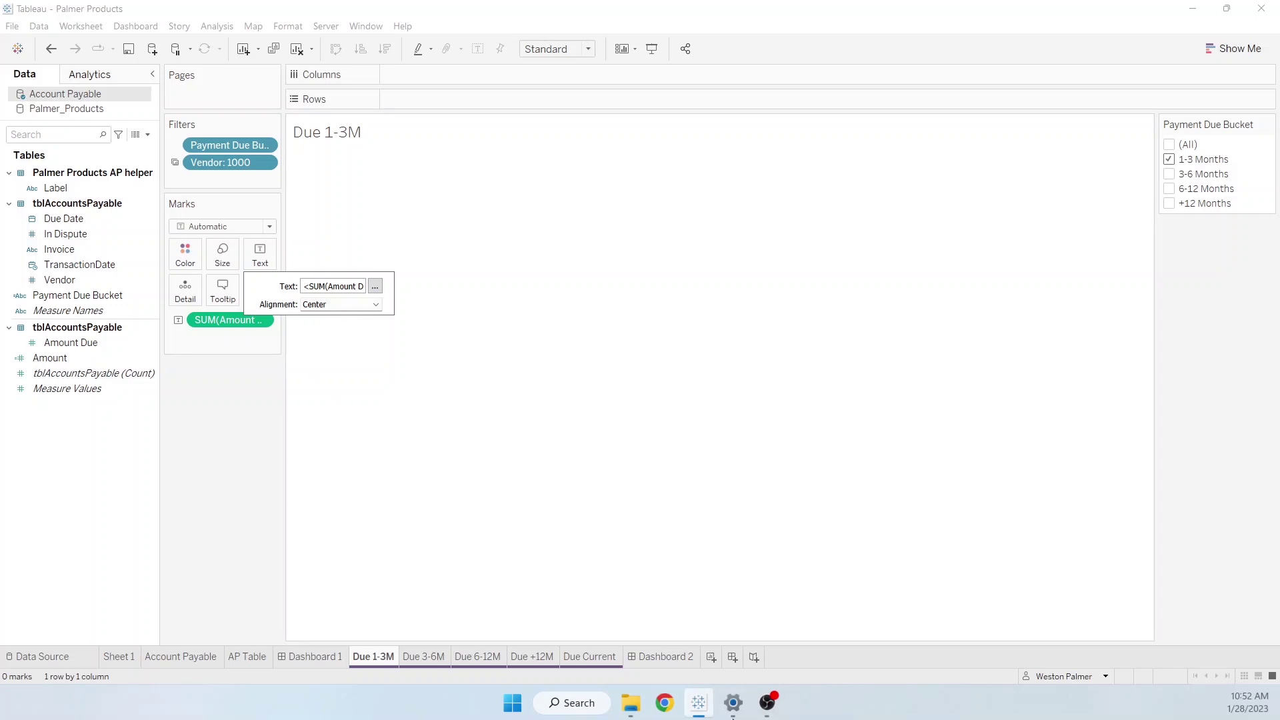
click(644, 658)
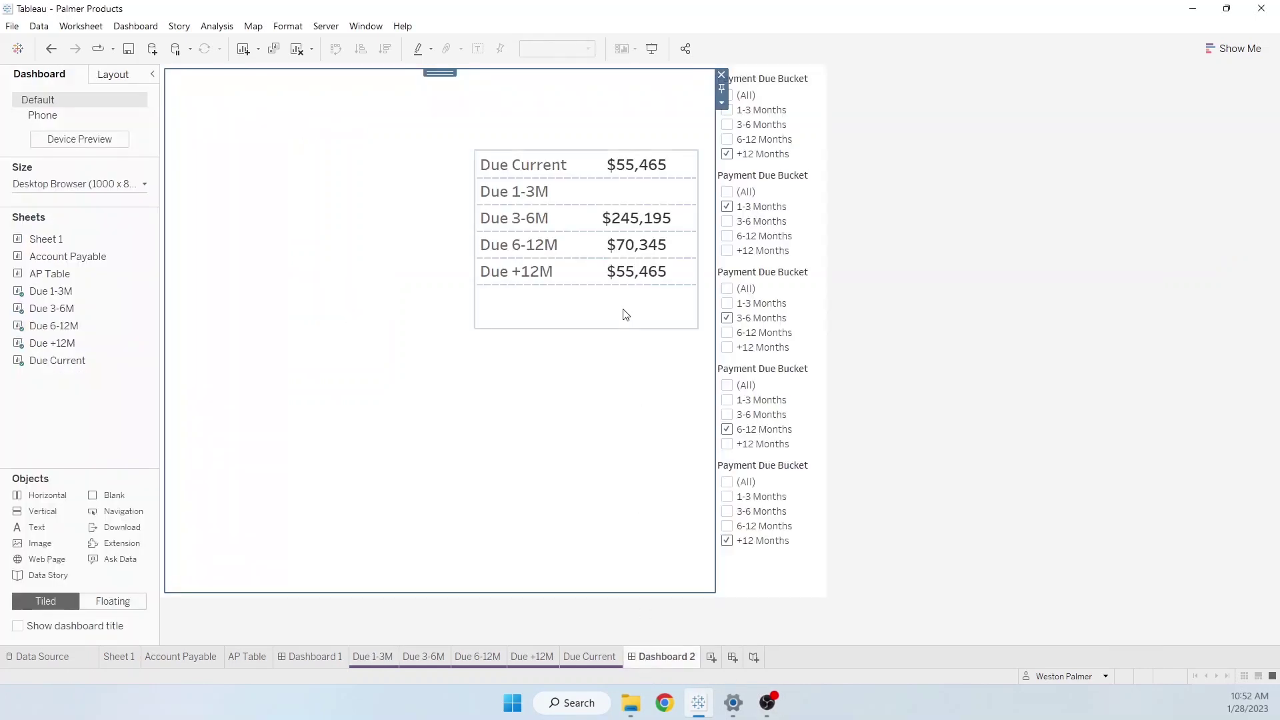
Give the Due +12M and Due 6-12M label cells a light background fill
mouse_move(668, 276)
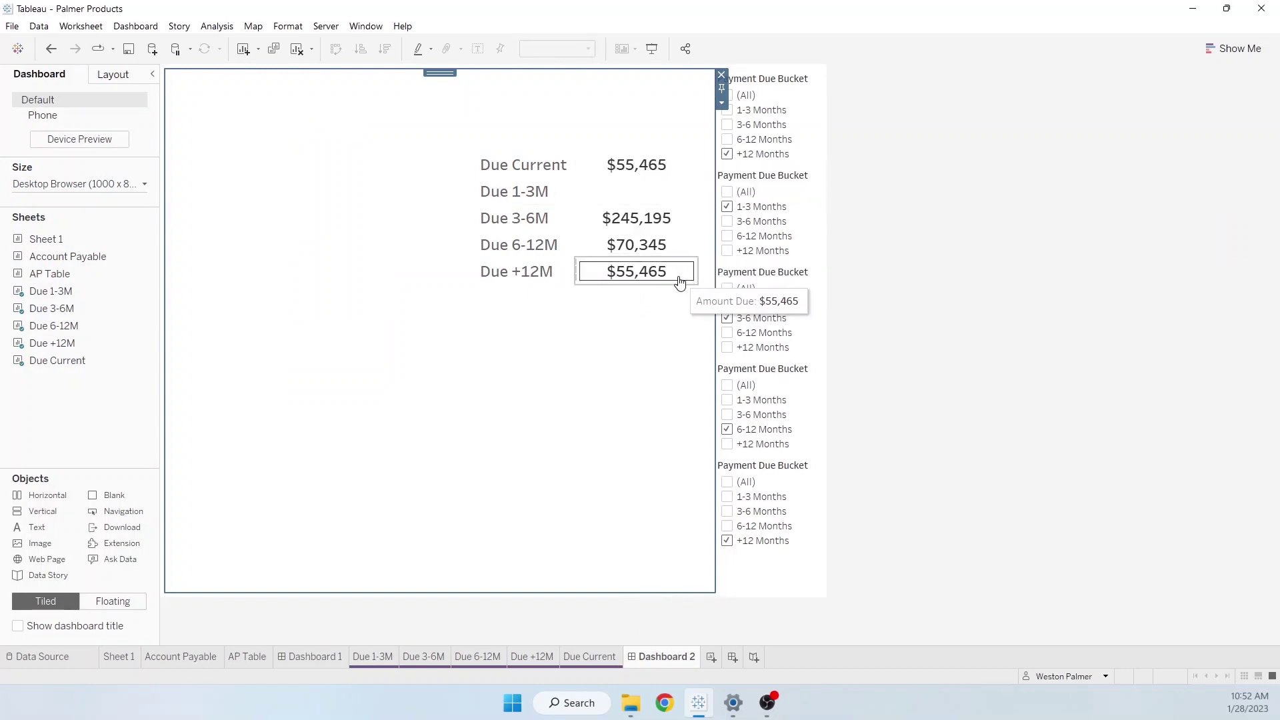
click(573, 280)
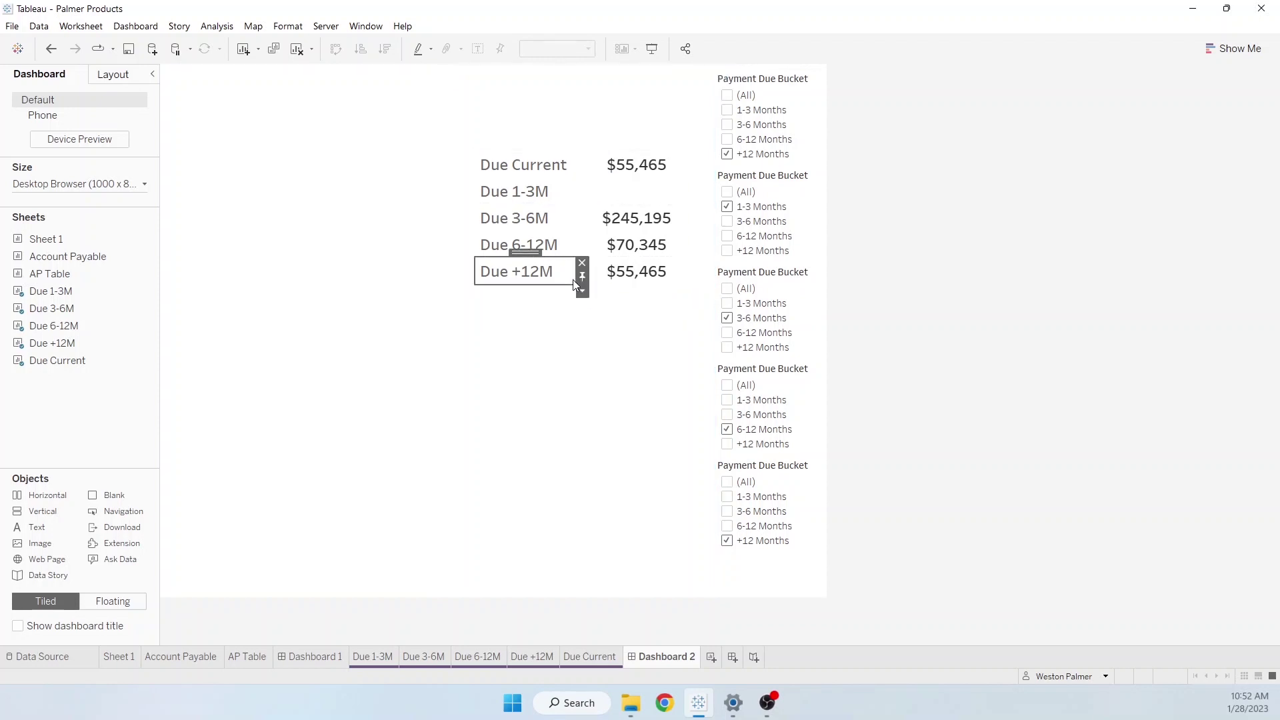
click(112, 78)
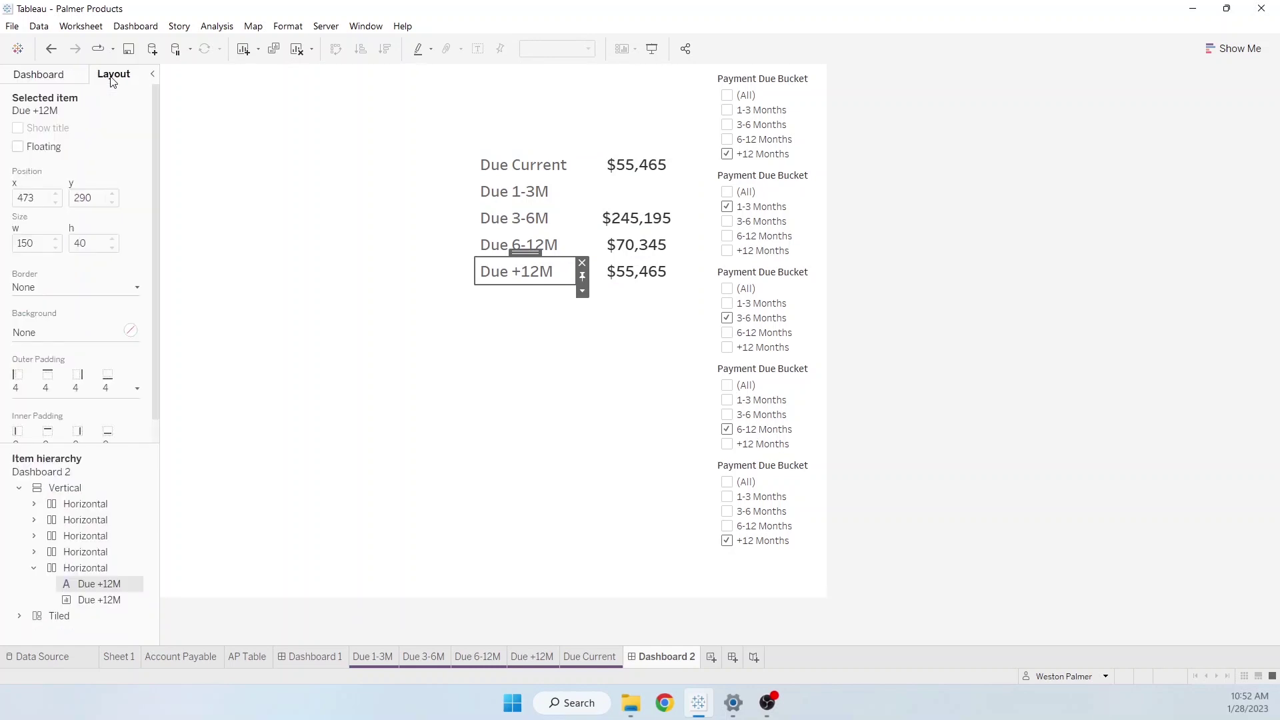
click(131, 331)
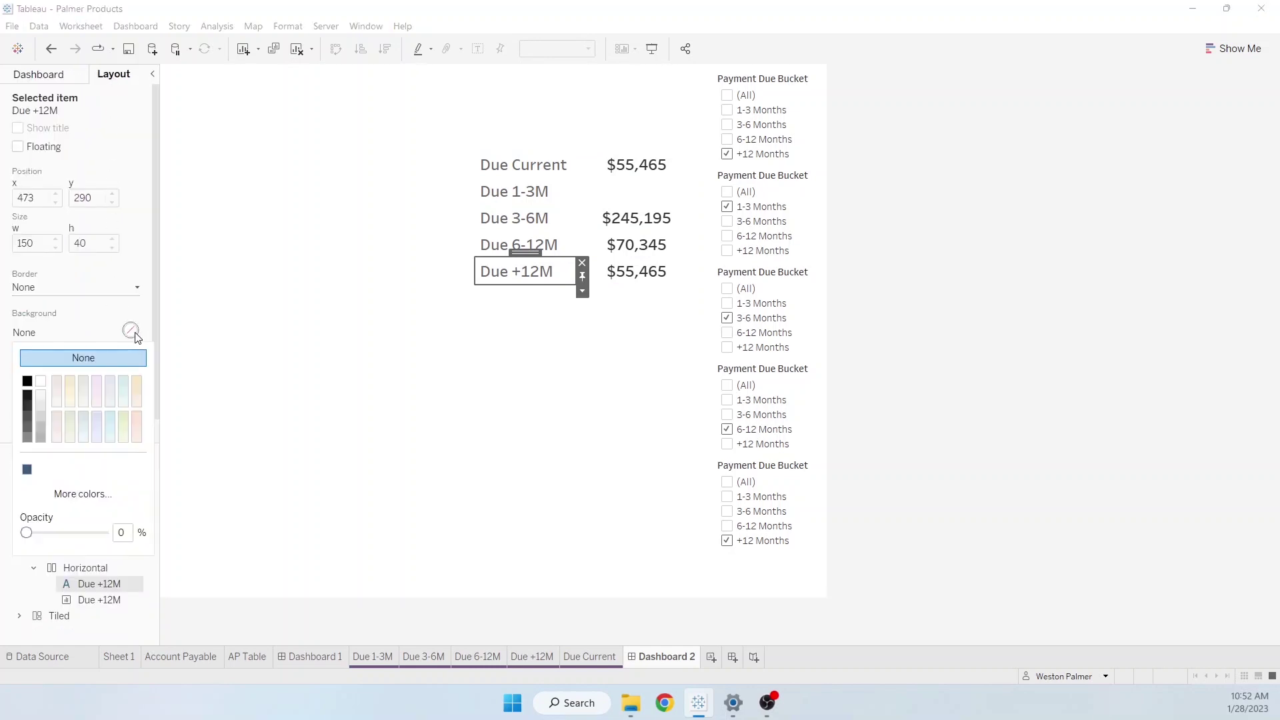
click(109, 440)
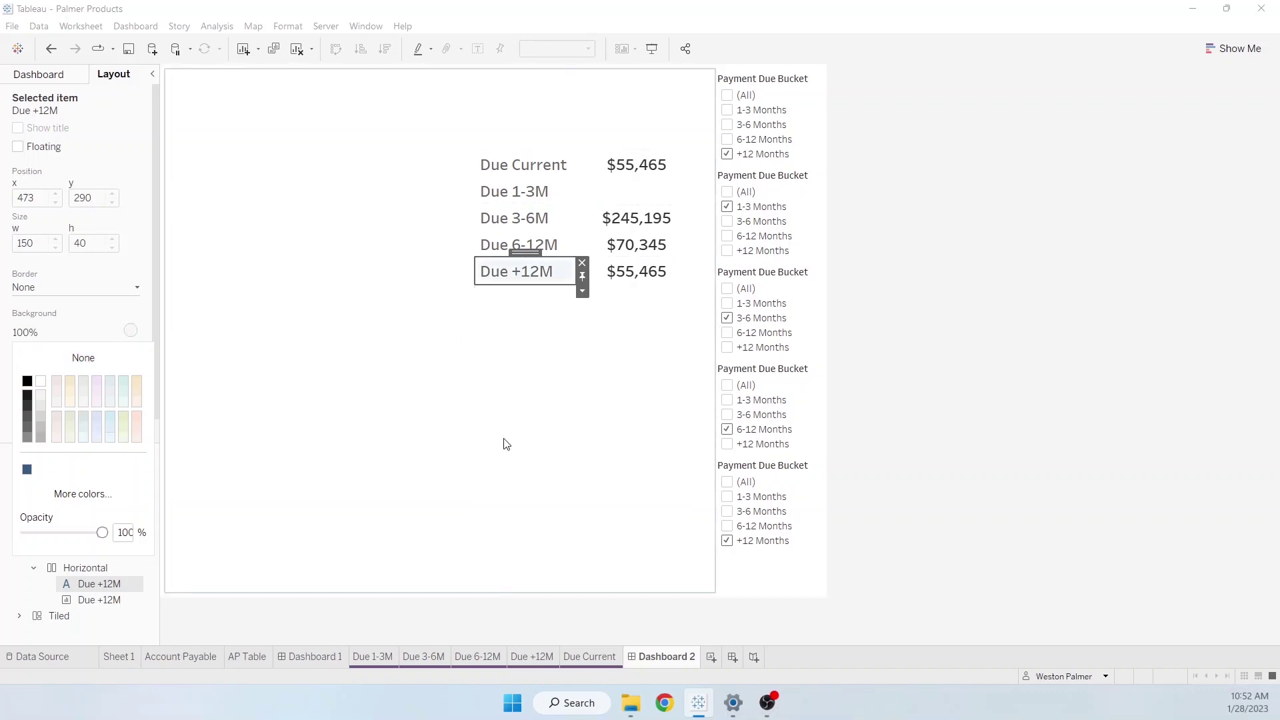
click(553, 247)
click(140, 331)
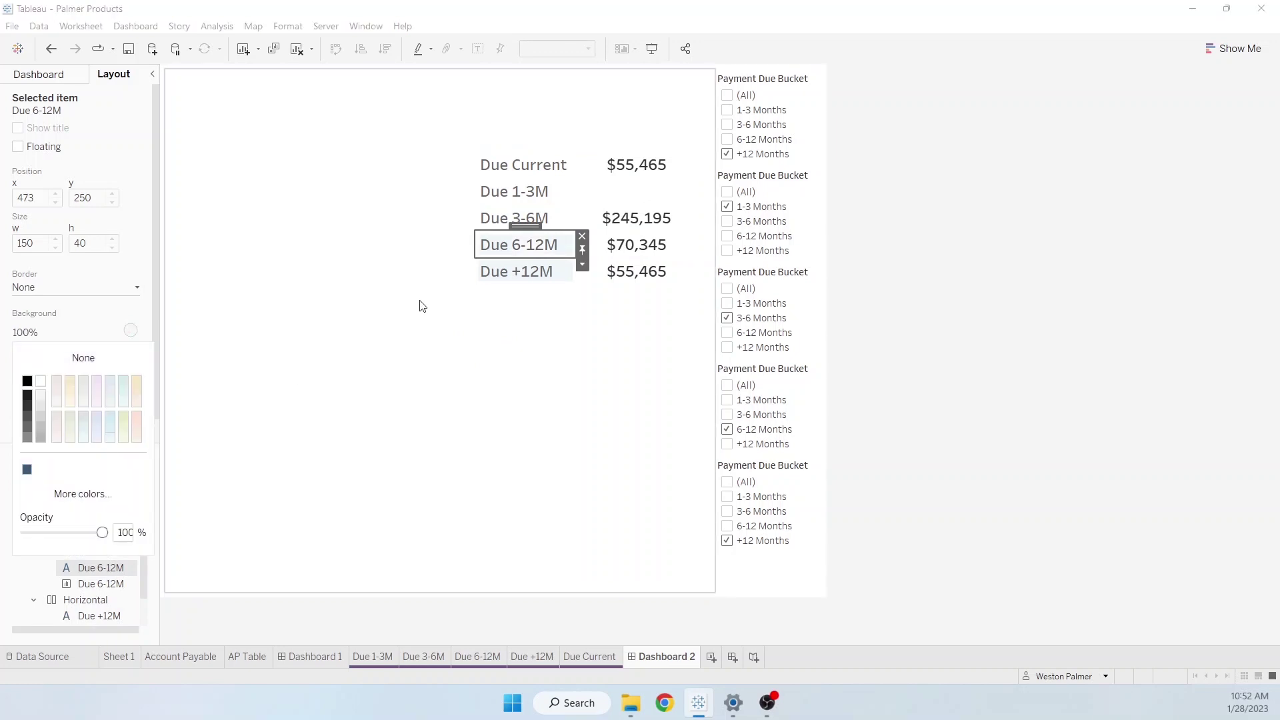
click(523, 218)
Shade the Due 3-6M, Due 1-3M and Due Current labels with the same light background
click(130, 330)
click(110, 433)
click(523, 191)
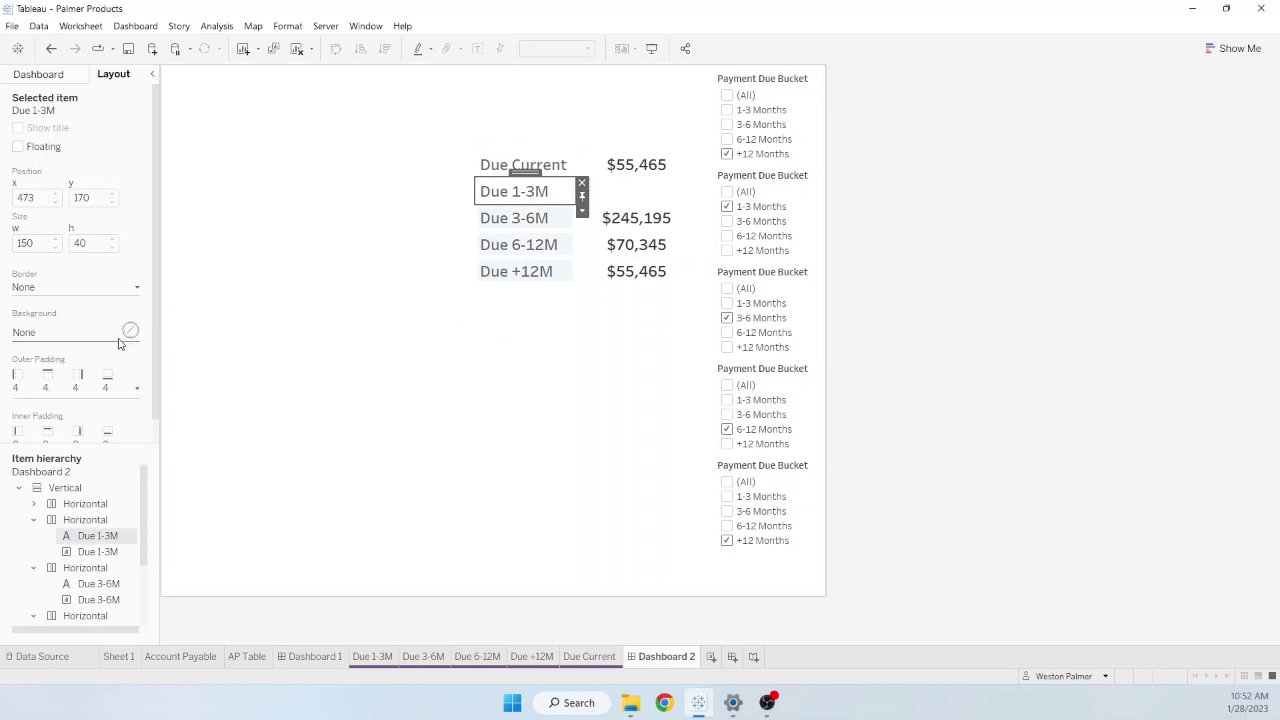
click(131, 330)
click(112, 435)
click(507, 164)
click(131, 330)
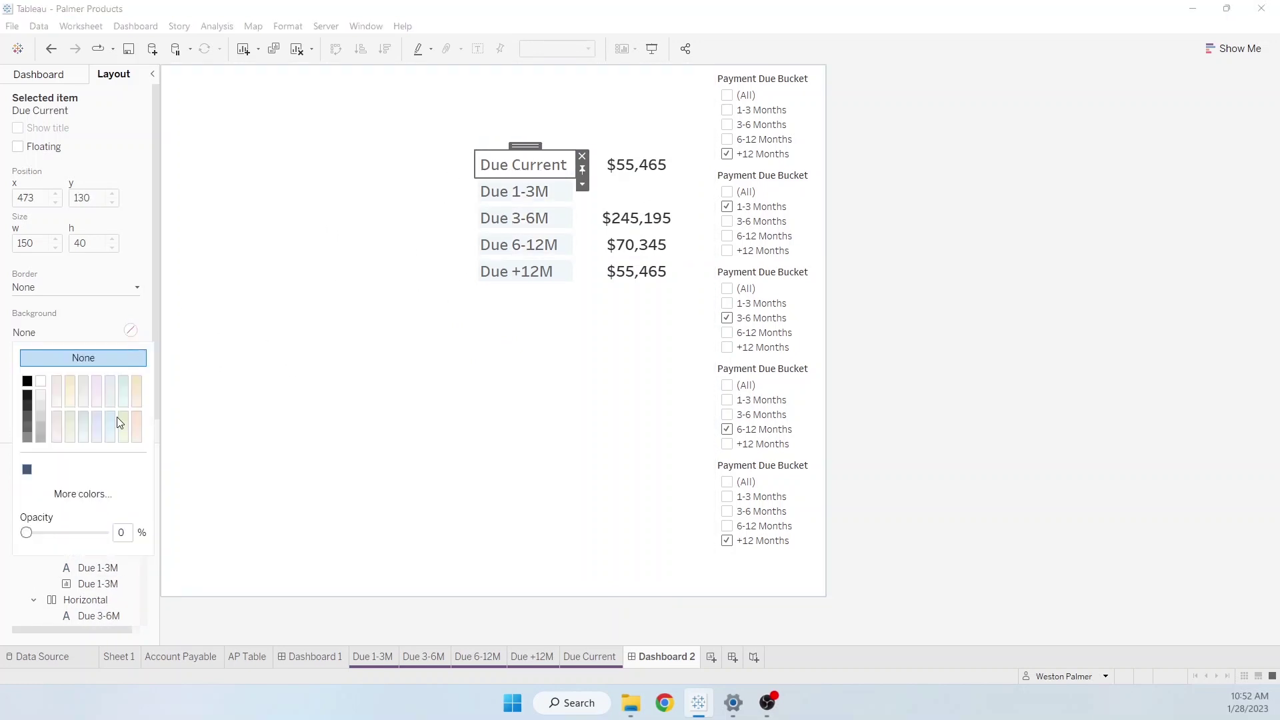
click(112, 436)
click(528, 348)
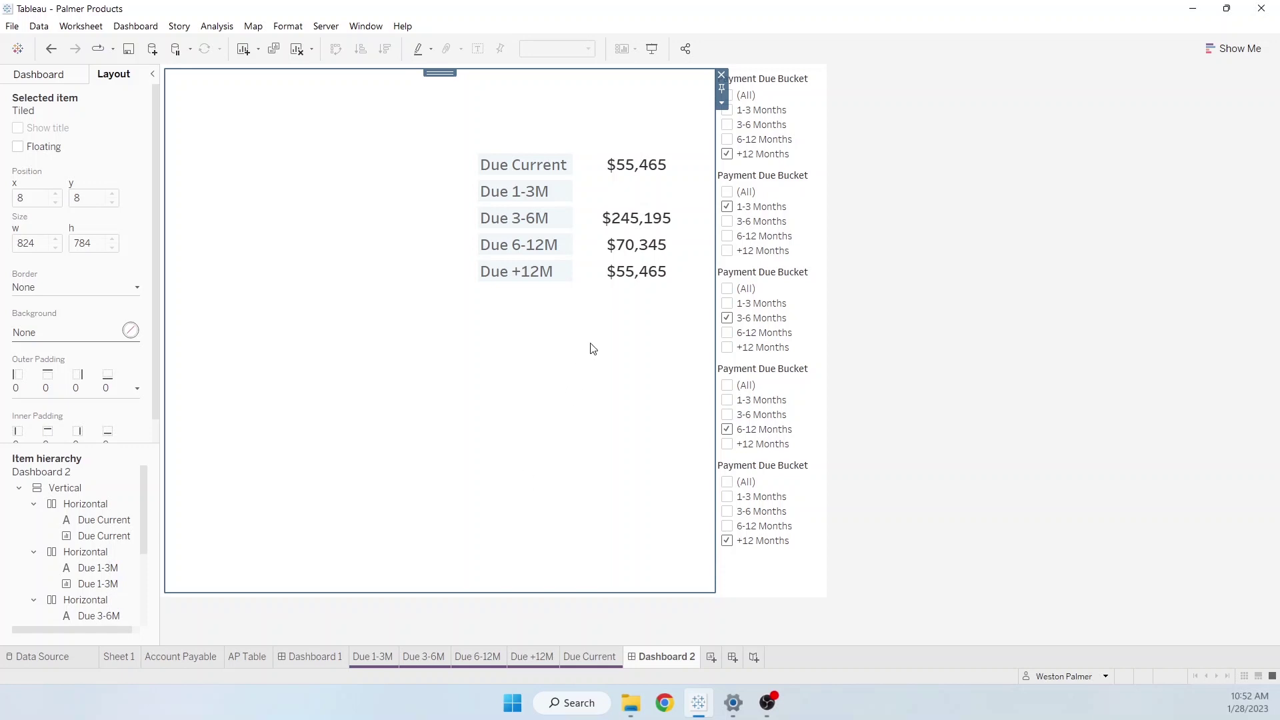
Set the empty Due 1-3M amount sheet to Fit Width so it spans its row
mouse_move(610, 170)
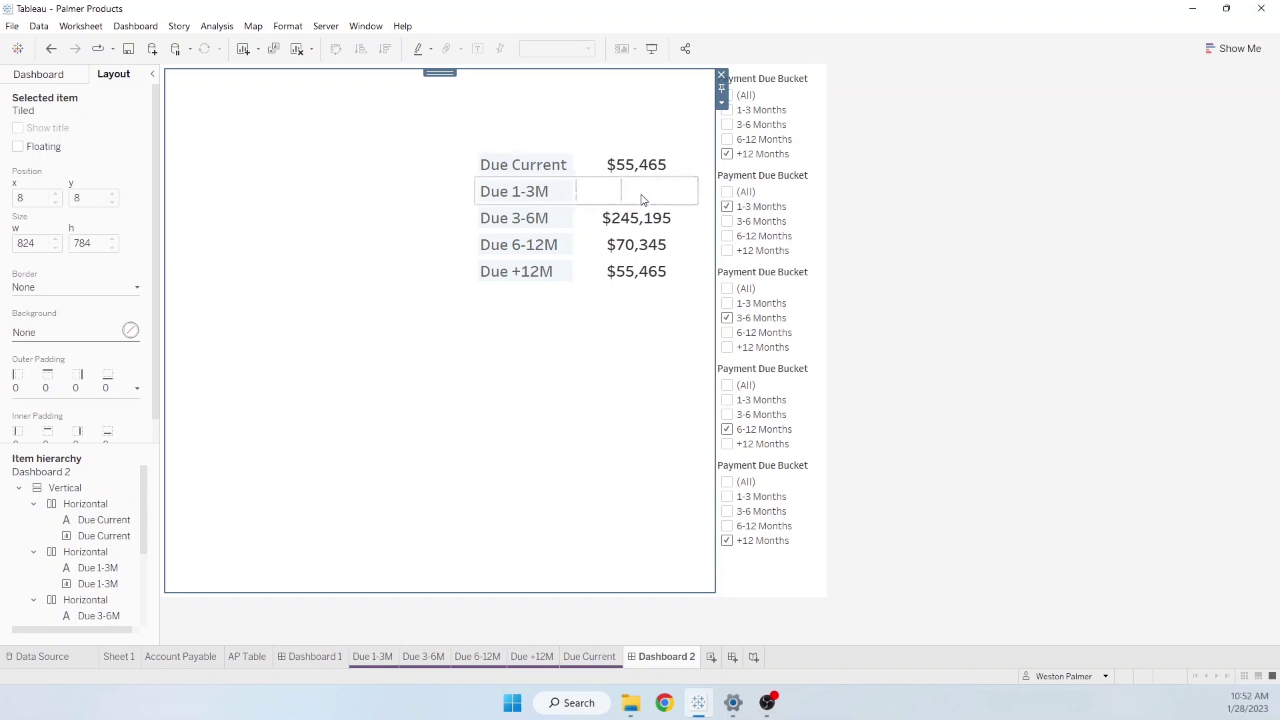
mouse_move(614, 227)
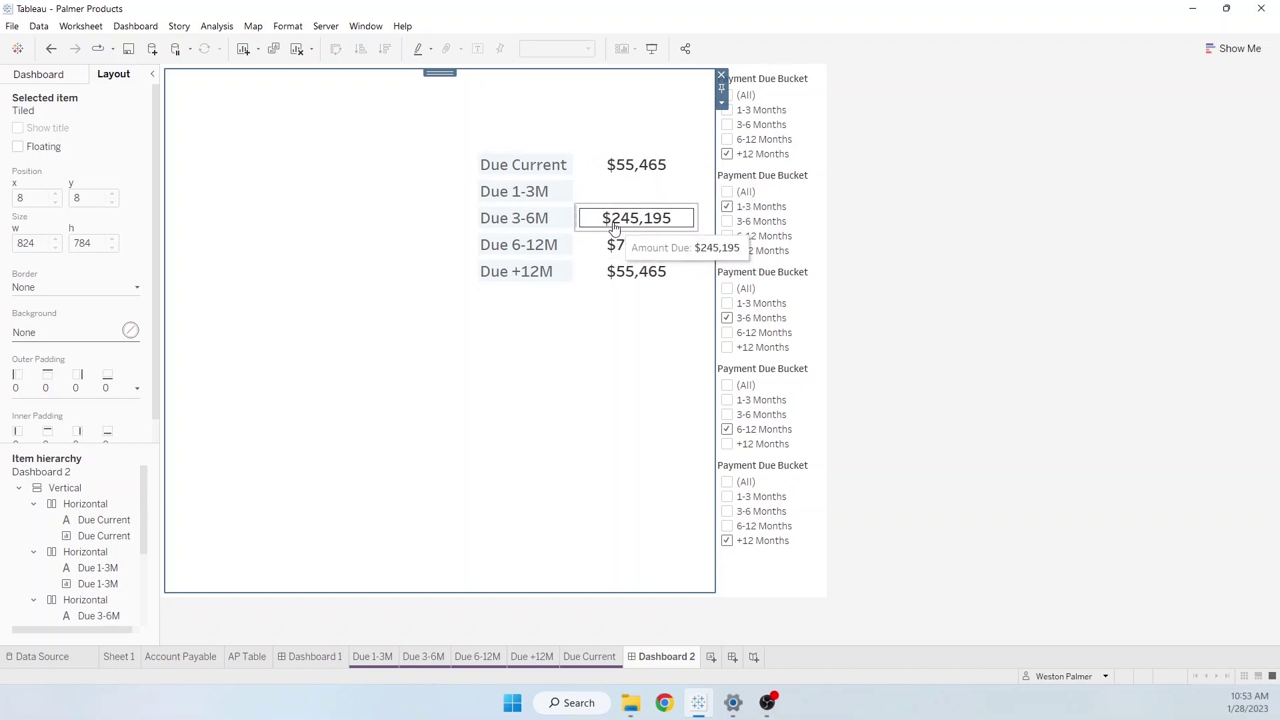
click(644, 200)
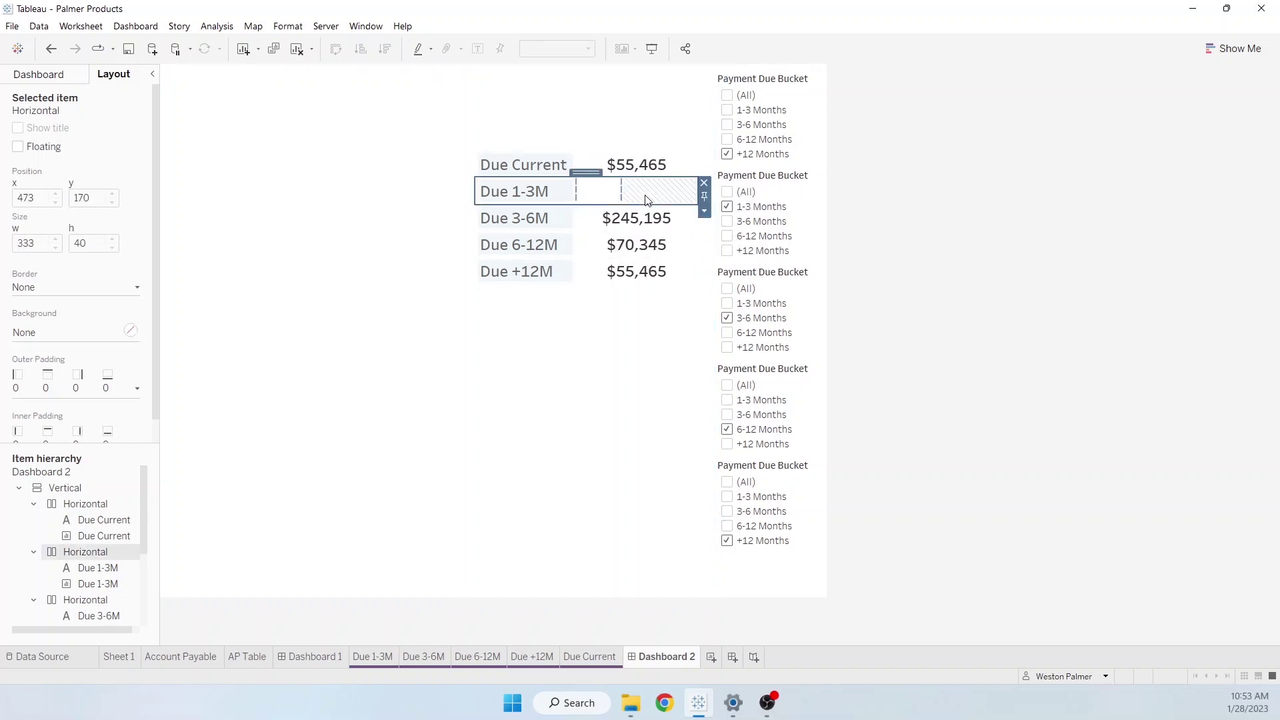
click(610, 194)
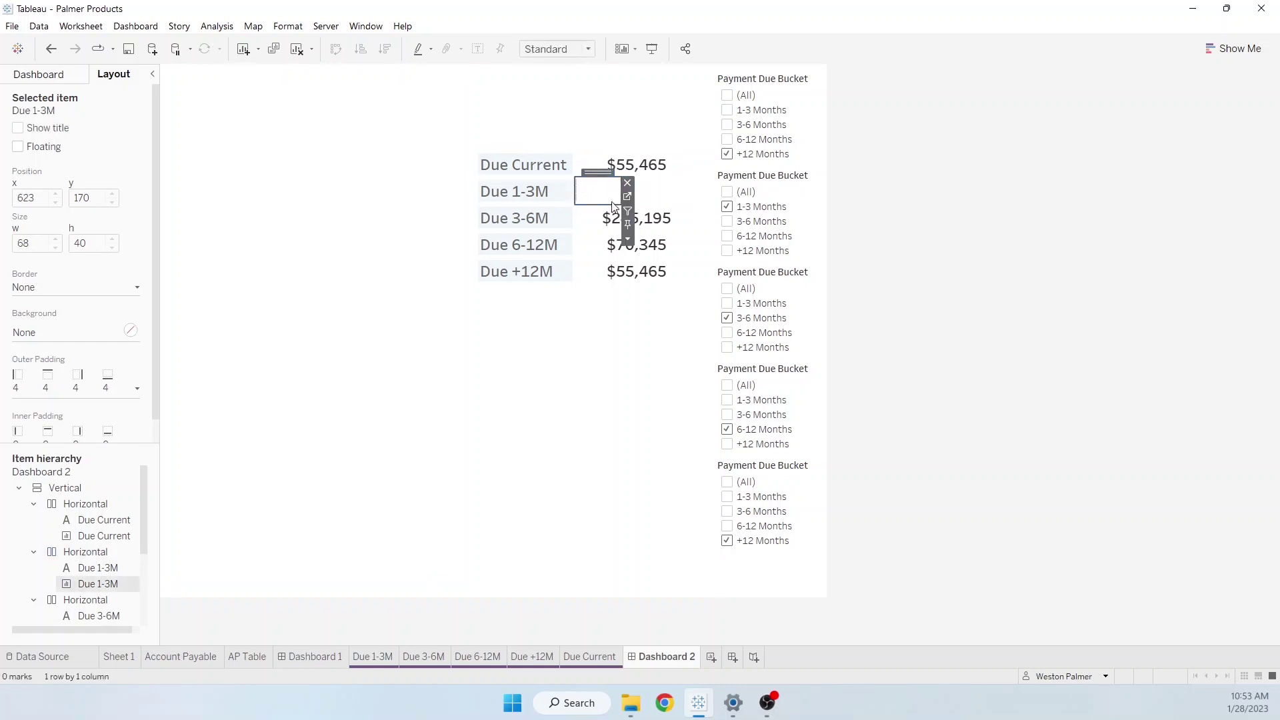
click(628, 239)
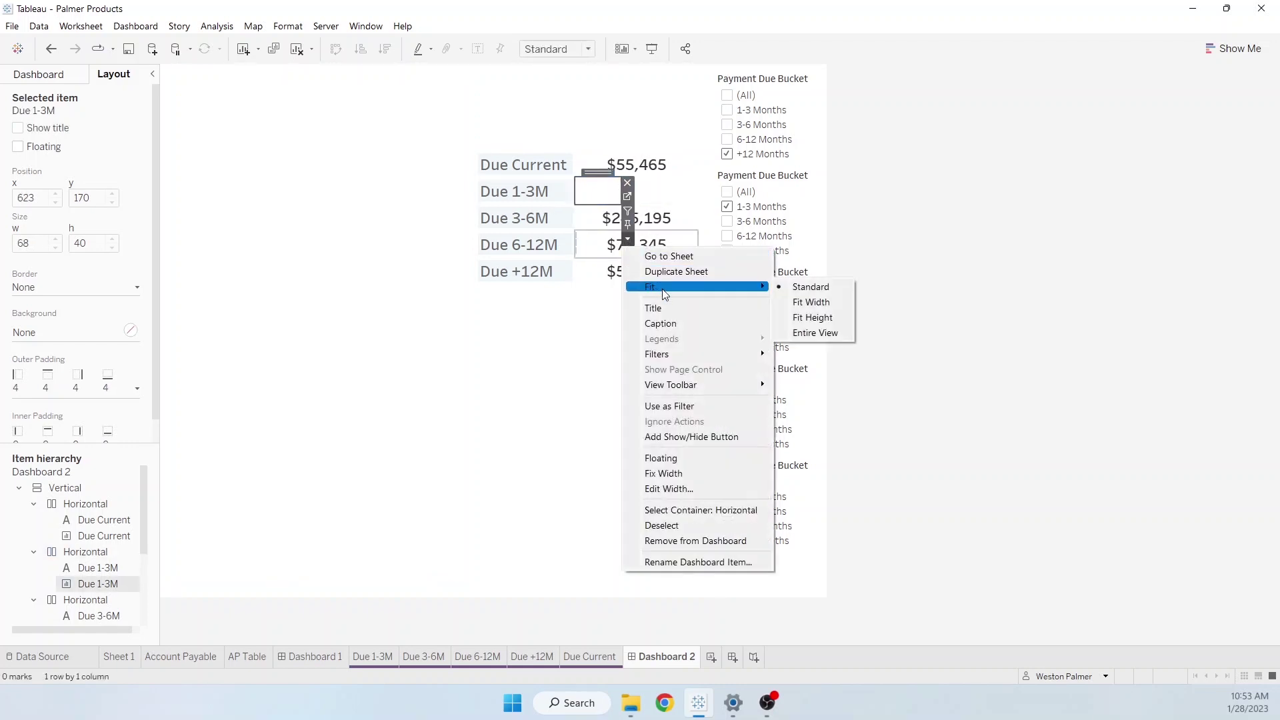
click(820, 303)
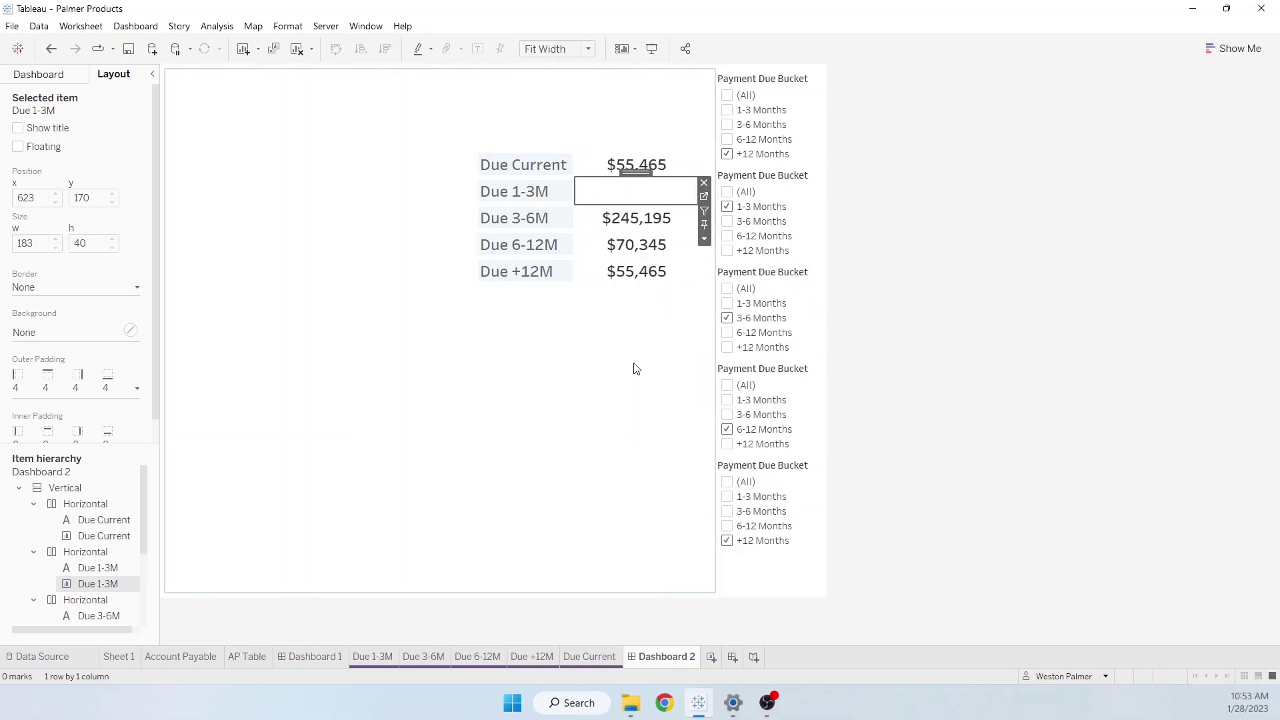
click(622, 379)
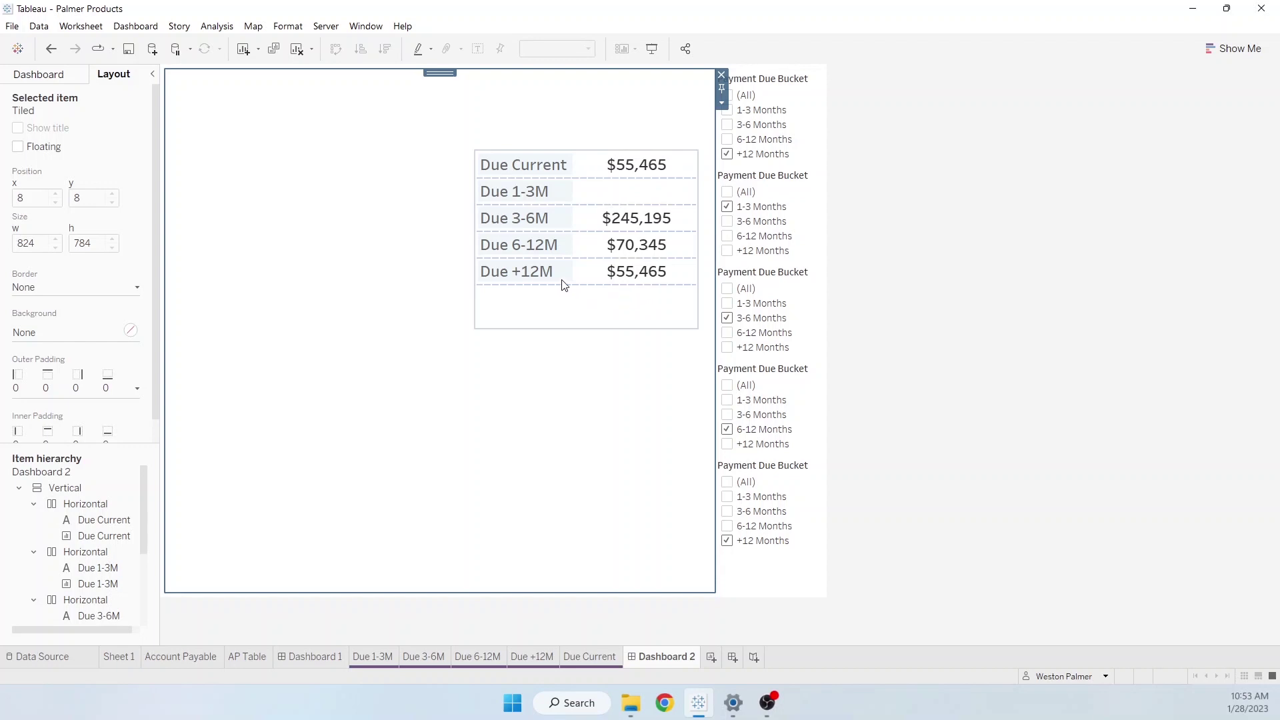
Put solid borders on the five labels: Due Current, 1-3M, 3-6M, 6-12M and +12M
click(568, 177)
click(76, 286)
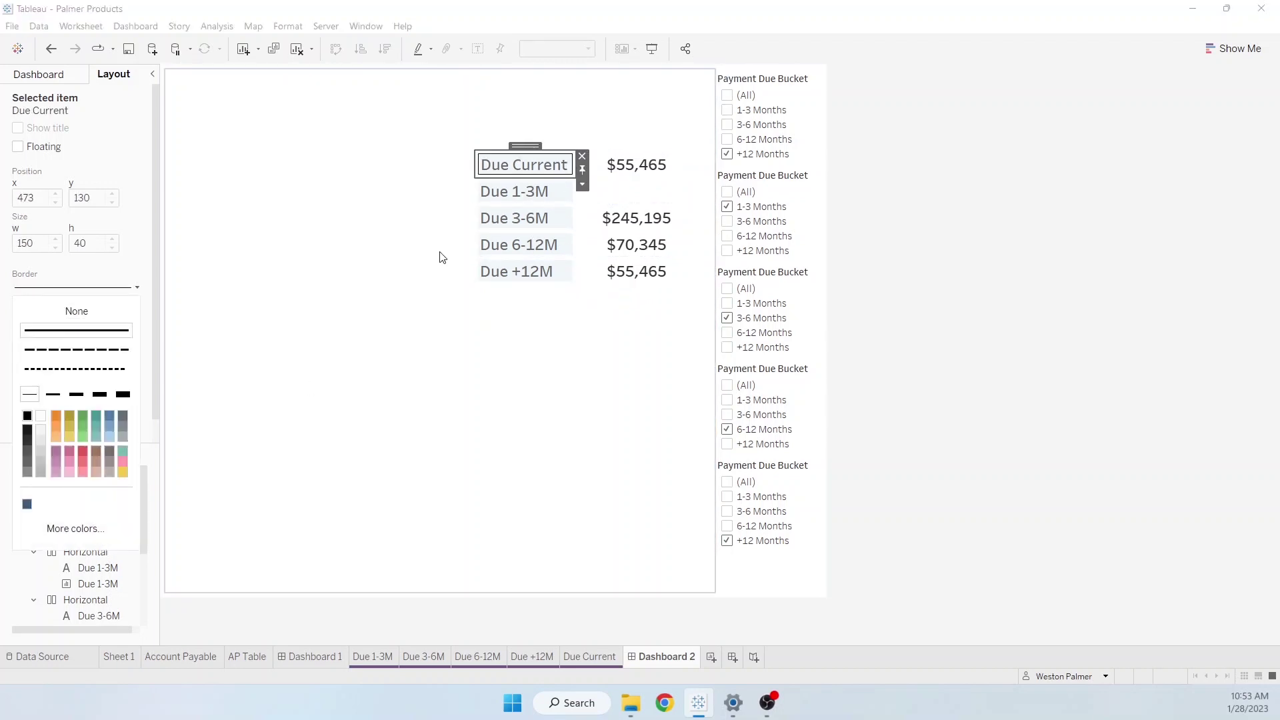
click(525, 191)
click(137, 287)
click(106, 330)
click(525, 218)
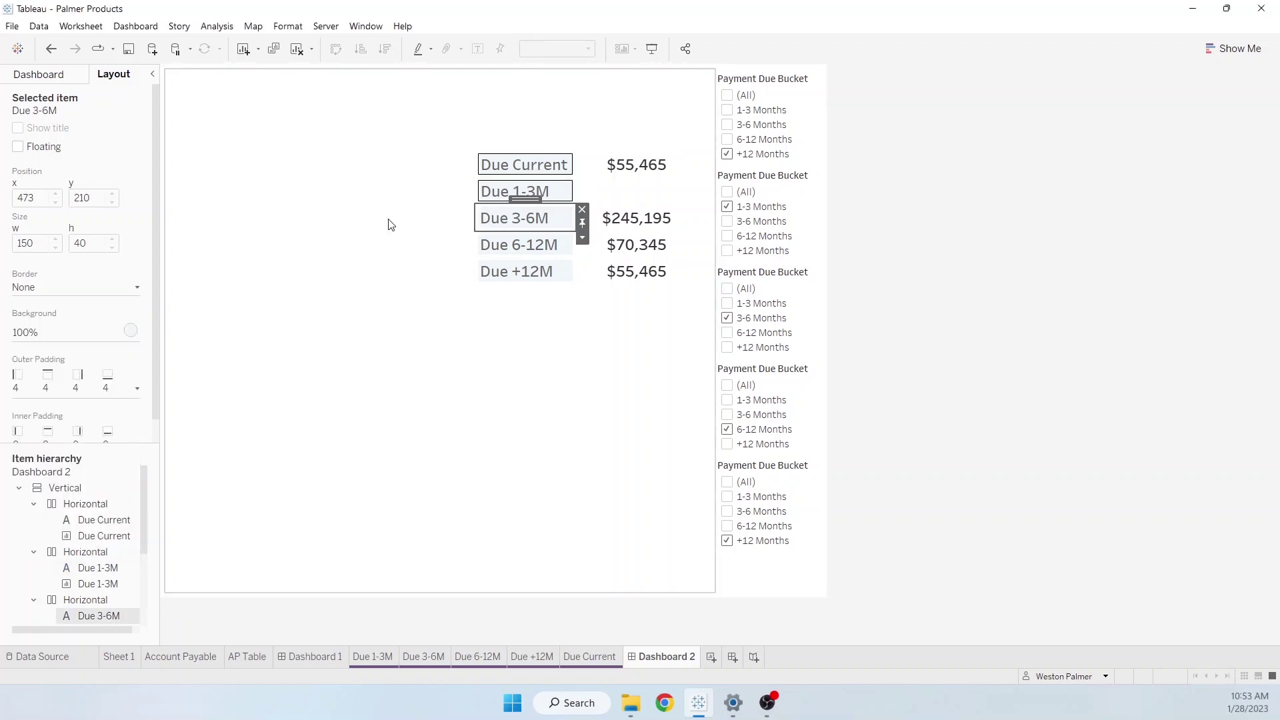
click(137, 287)
click(106, 330)
click(524, 245)
click(136, 287)
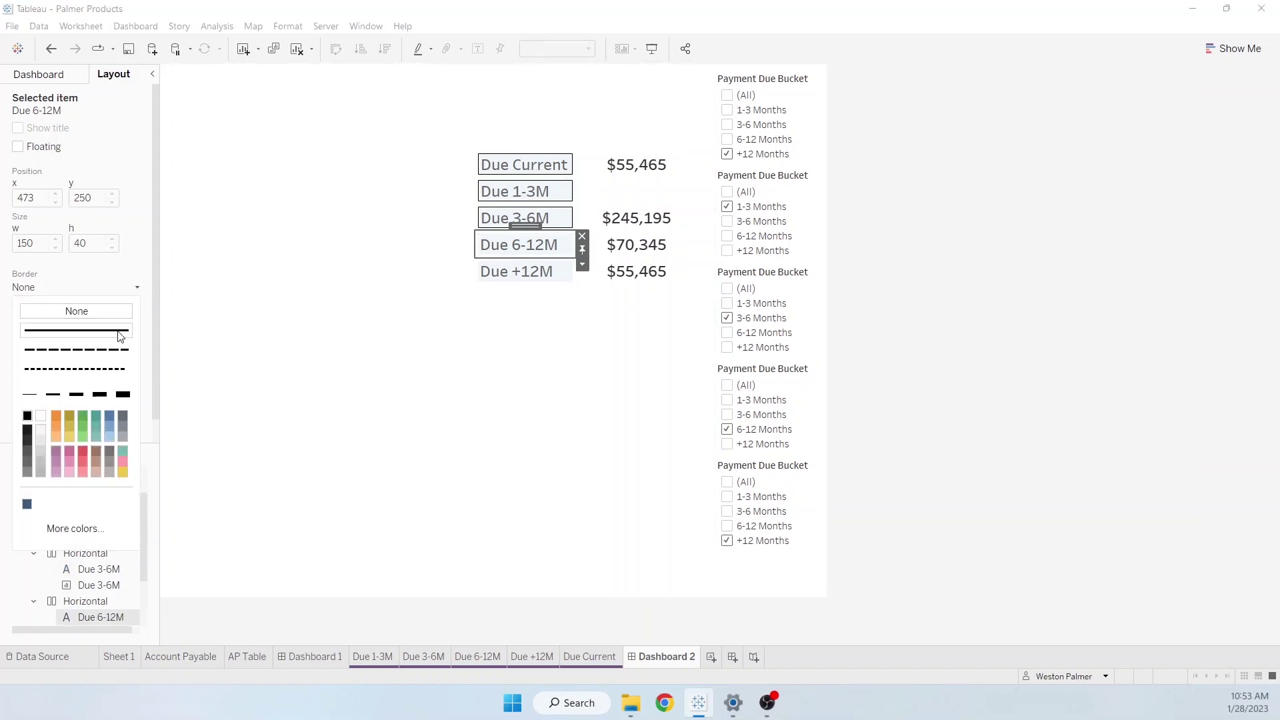
click(120, 336)
click(524, 271)
click(136, 287)
click(106, 330)
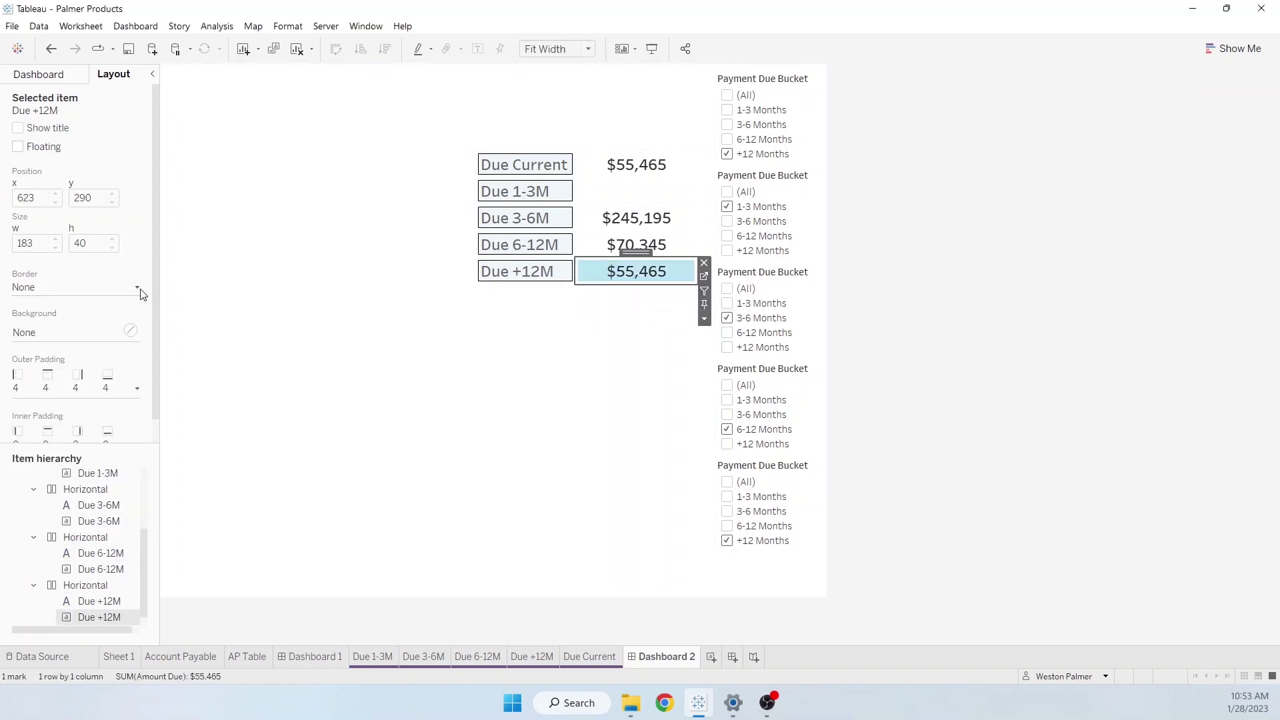
Add solid borders to the +12M amount, the $70,345 amount and the $245,195 amount
click(141, 293)
click(124, 332)
click(100, 569)
click(123, 284)
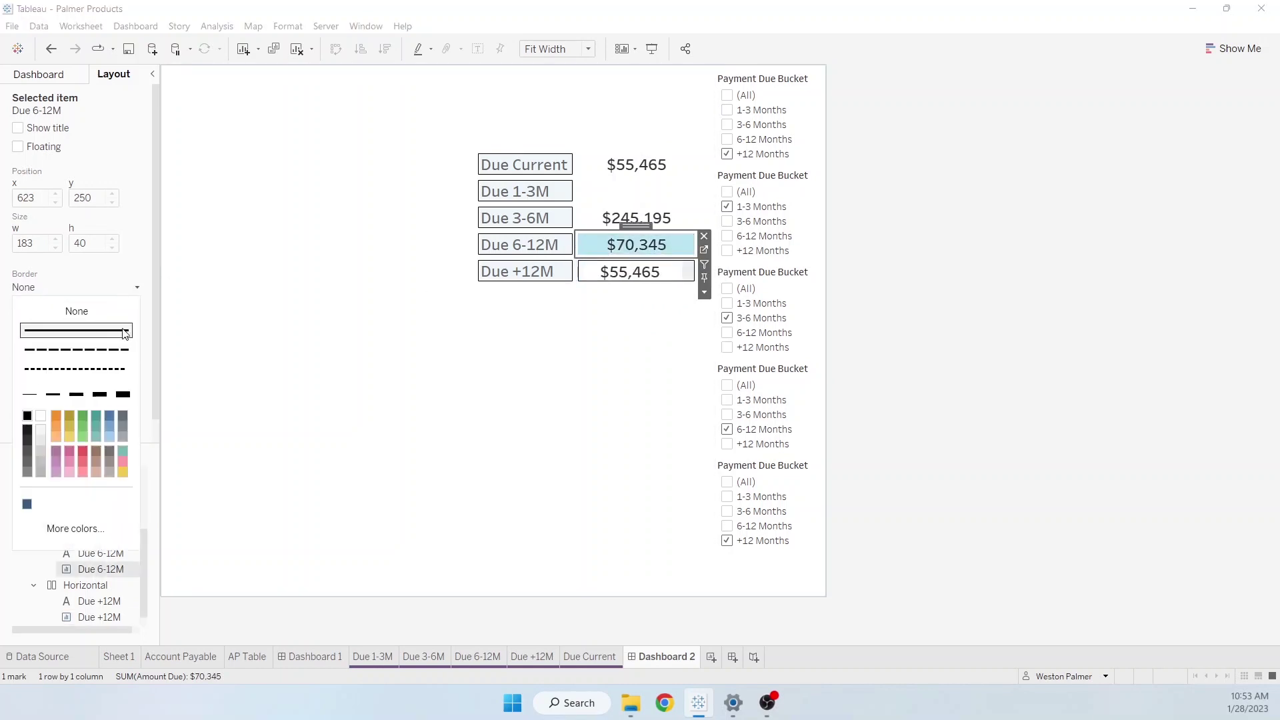
click(124, 331)
click(615, 218)
click(133, 288)
Border the empty Due 1-3M amount and the $55,465 Due Current amount, then check all borders
click(100, 332)
click(637, 192)
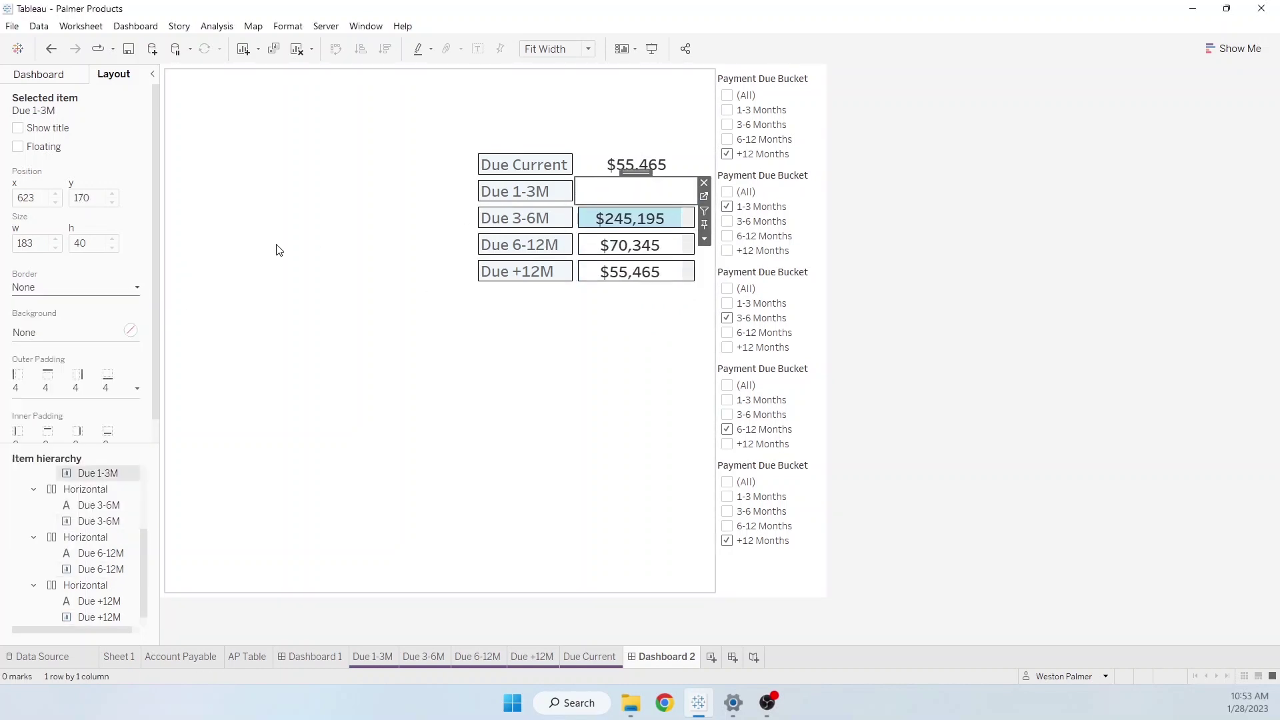
click(133, 288)
click(124, 332)
click(637, 165)
click(133, 287)
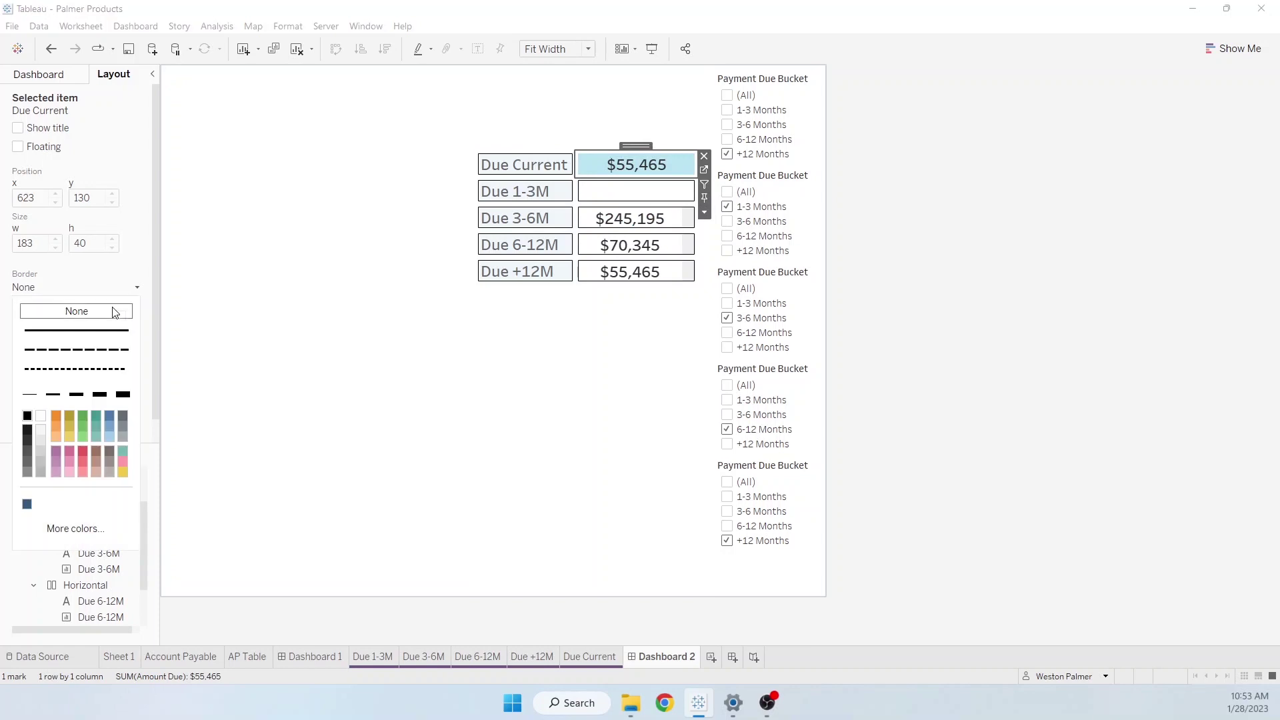
click(124, 331)
click(605, 170)
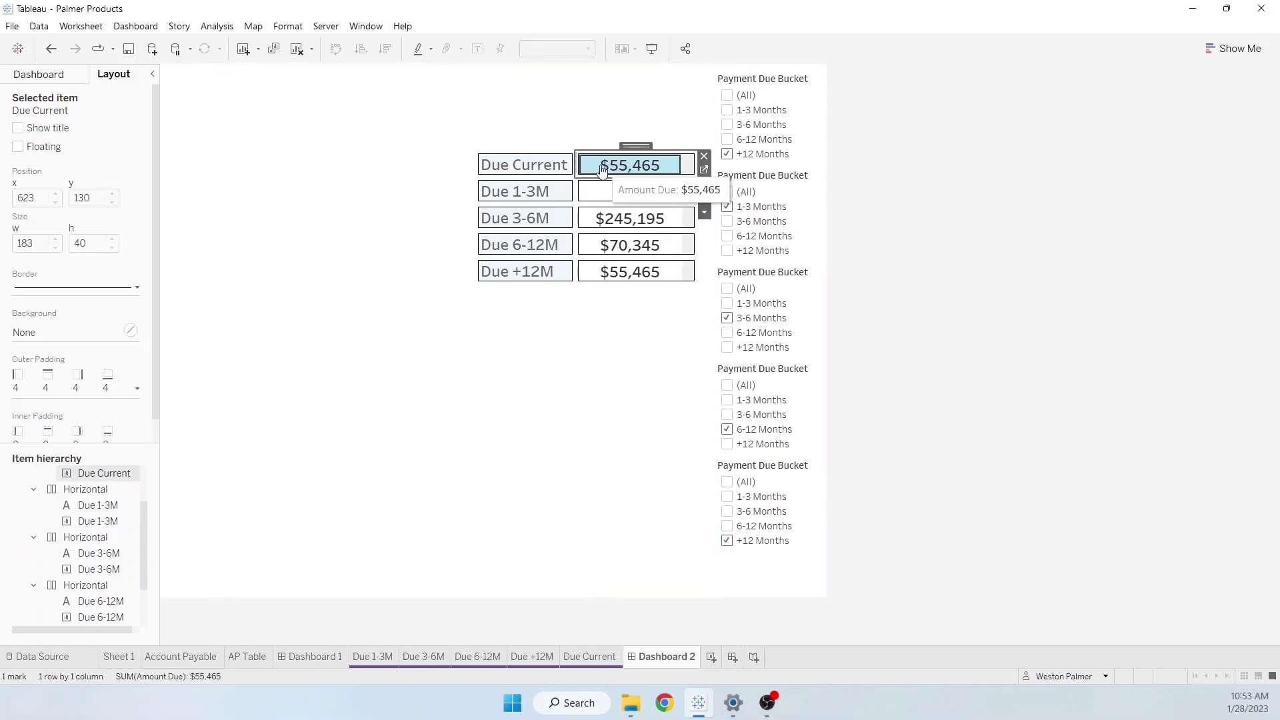
click(602, 170)
click(584, 436)
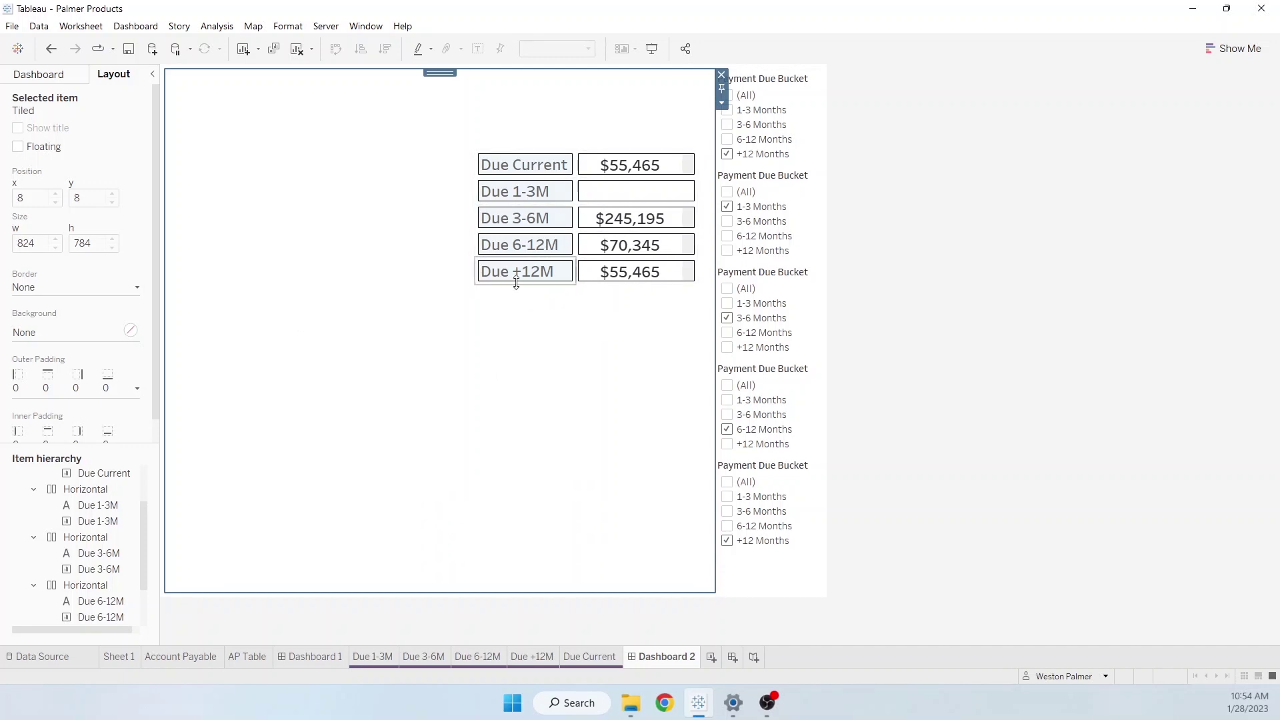
Set outer padding to 0 for the Due +12M label and its amount
click(537, 284)
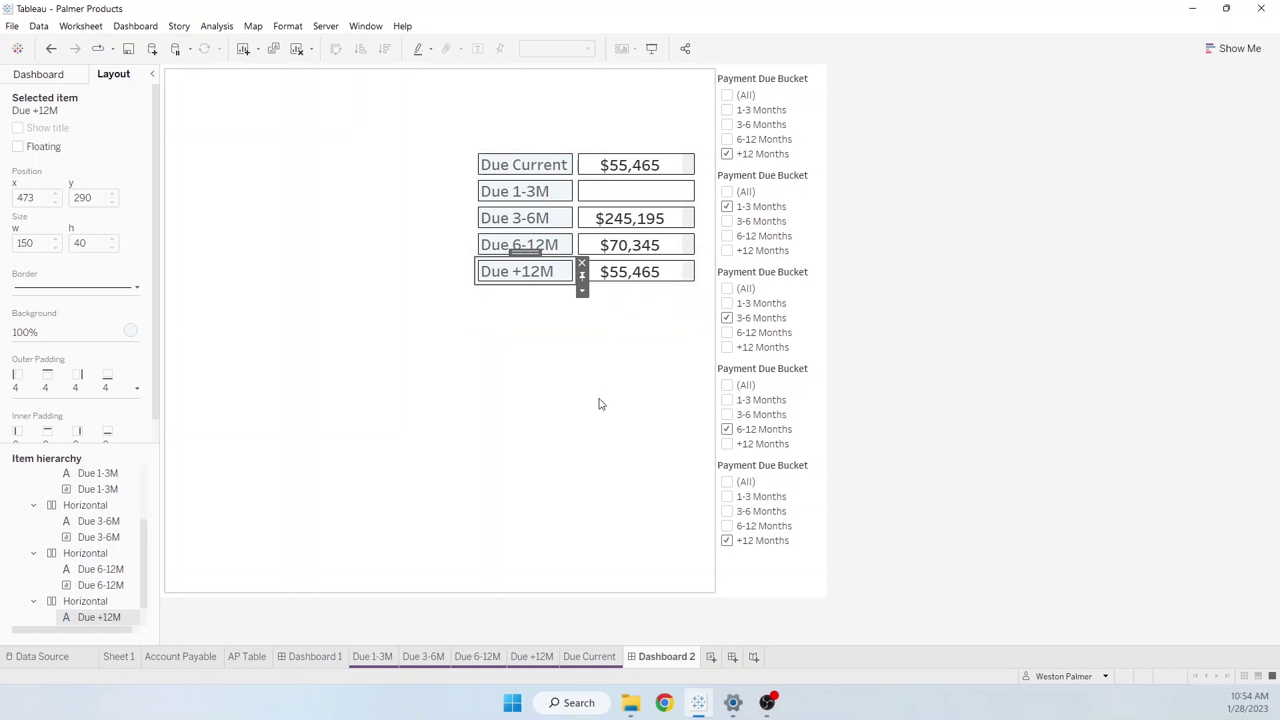
click(138, 390)
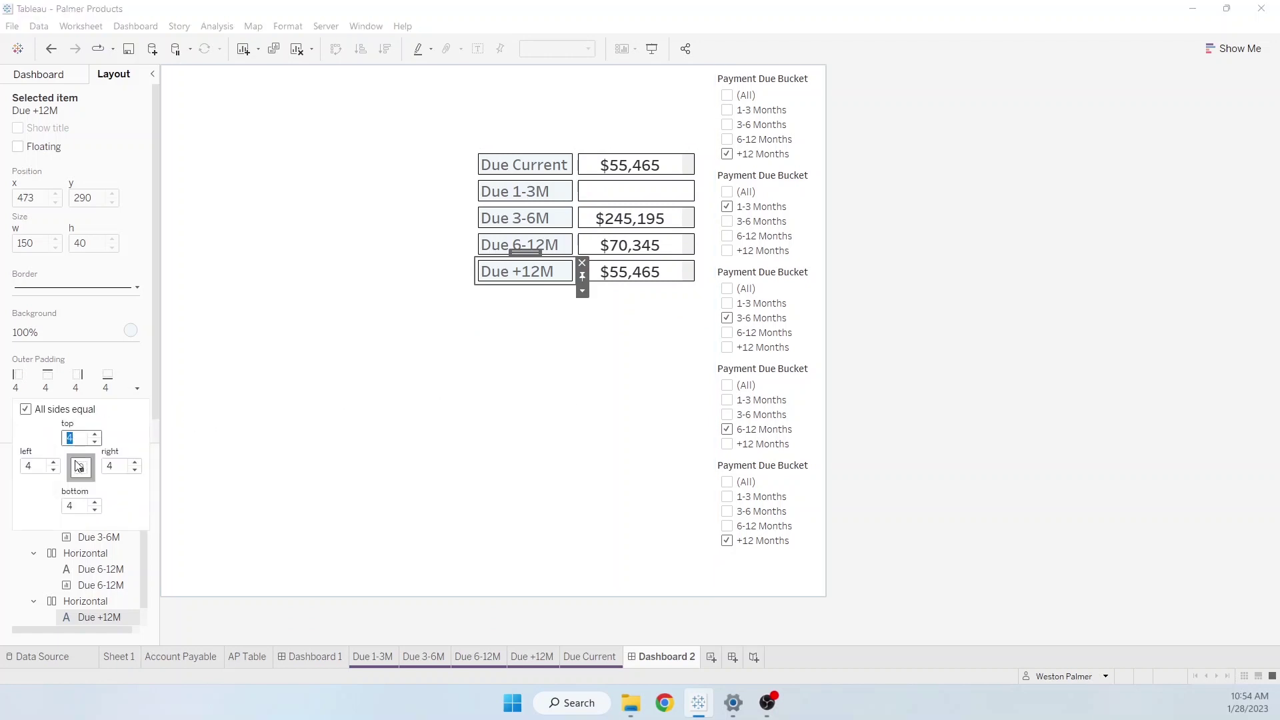
text(0)
key(Return)
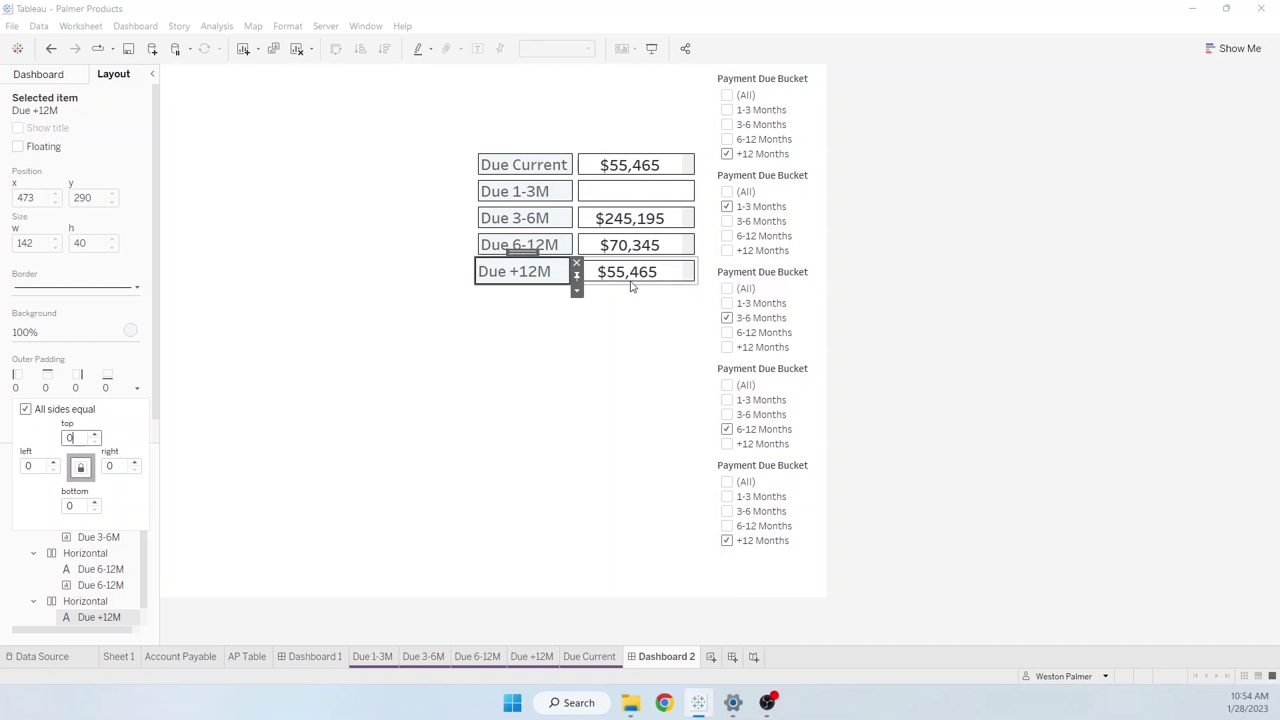
click(603, 284)
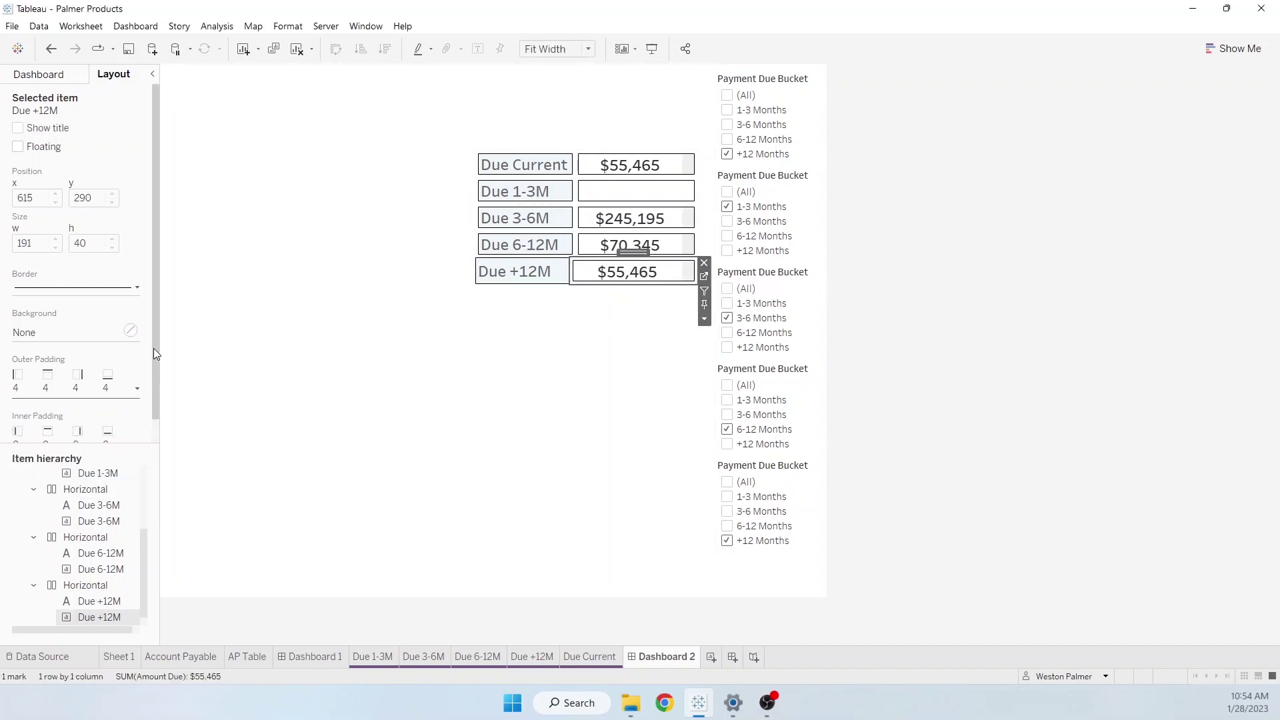
click(137, 389)
text(0)
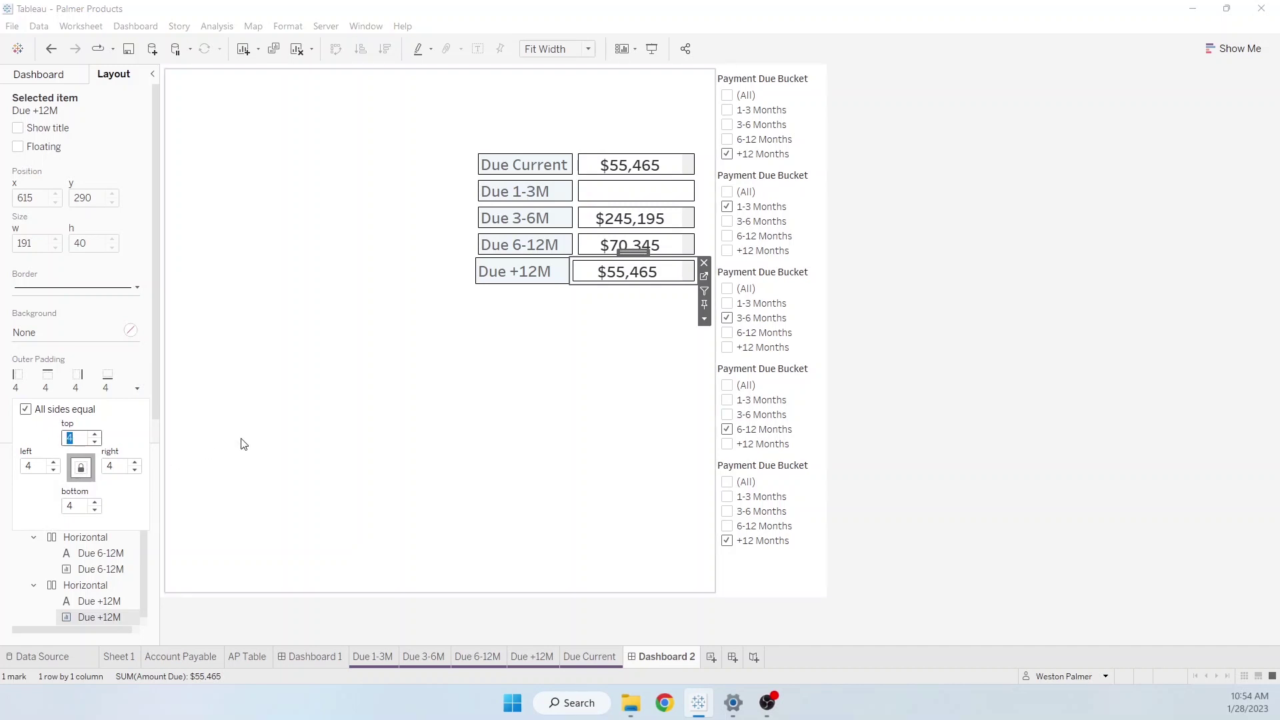
click(600, 323)
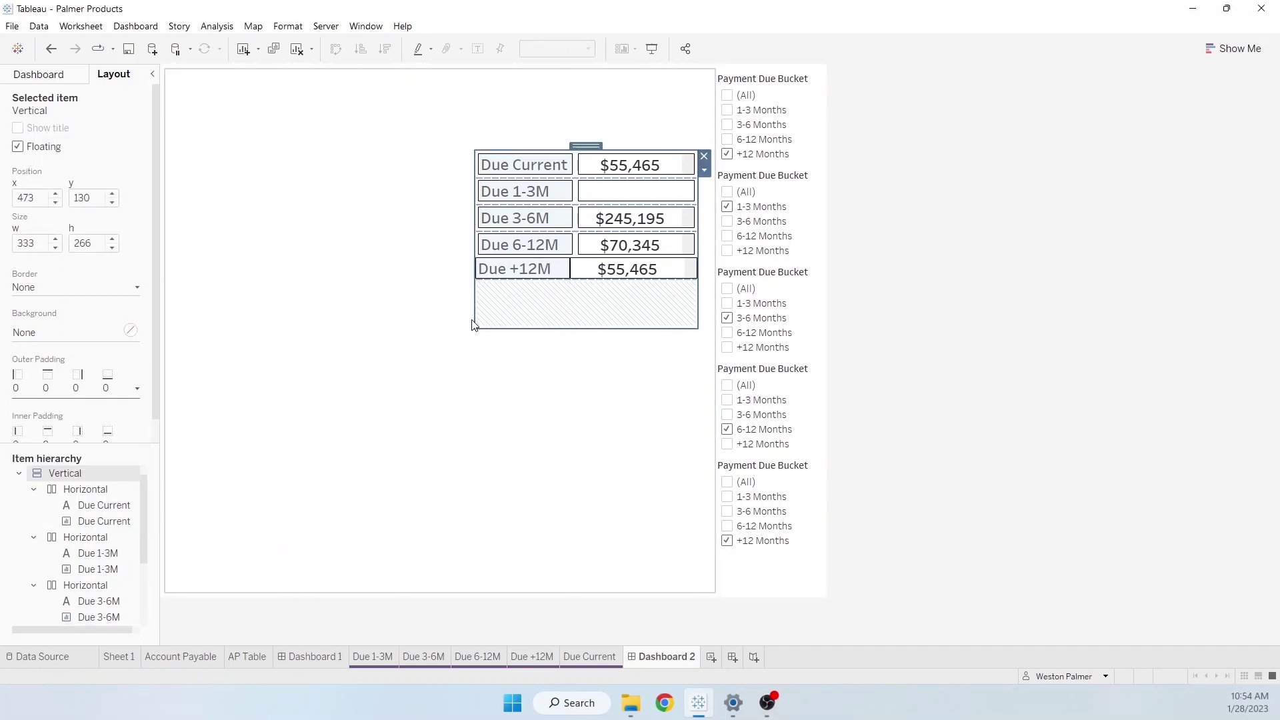
Remove outer padding from the Due 6-12M, 3-6M, 1-3M and Current labels and the $70,345 amount
click(546, 245)
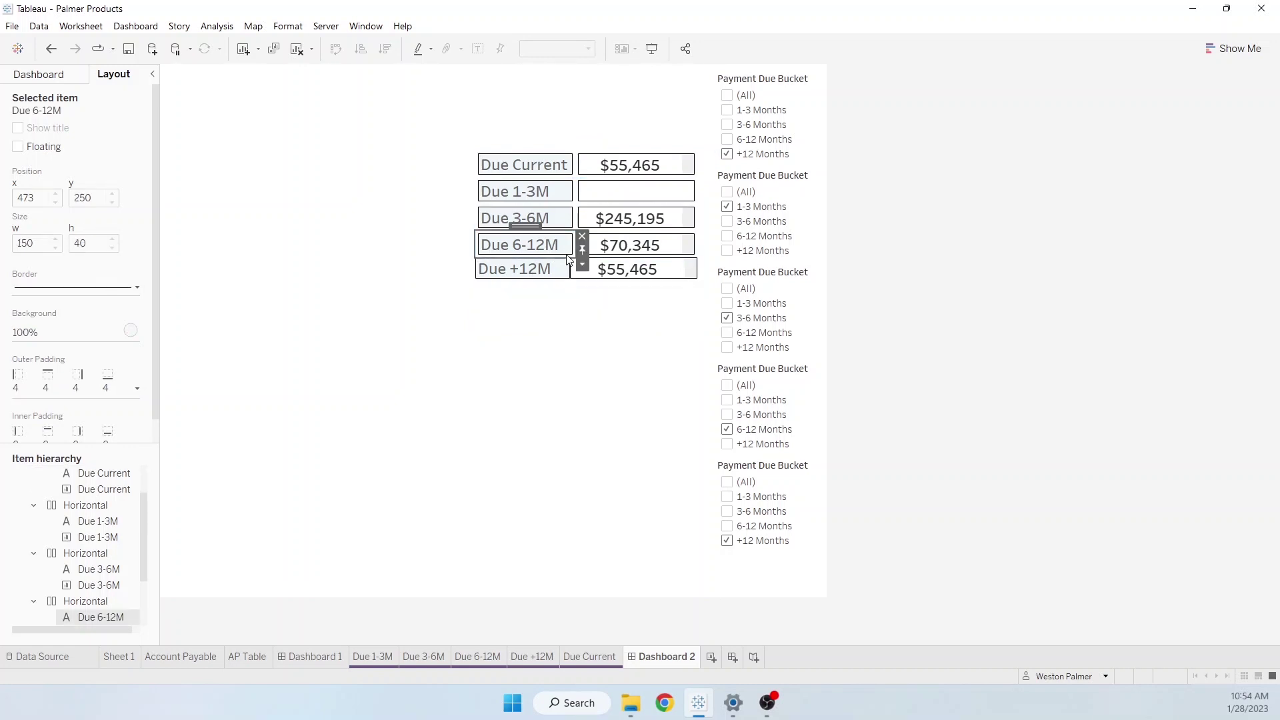
click(137, 388)
click(614, 254)
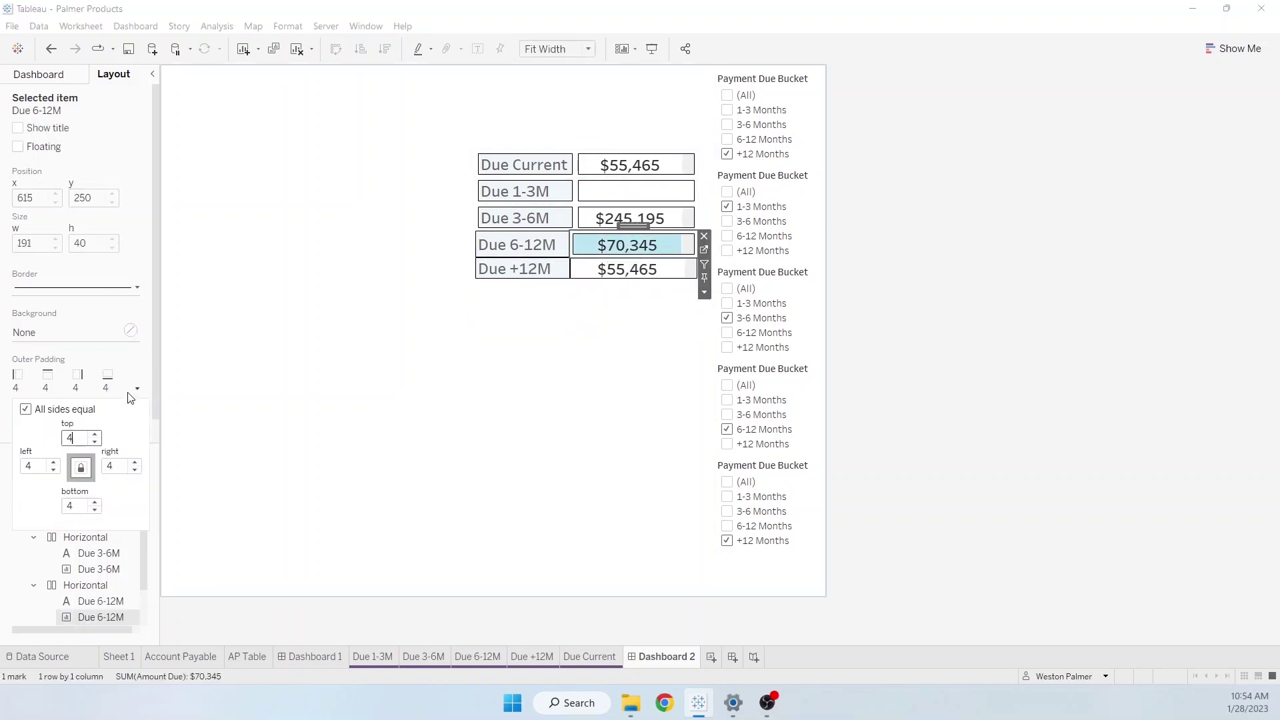
click(203, 350)
click(136, 388)
click(515, 191)
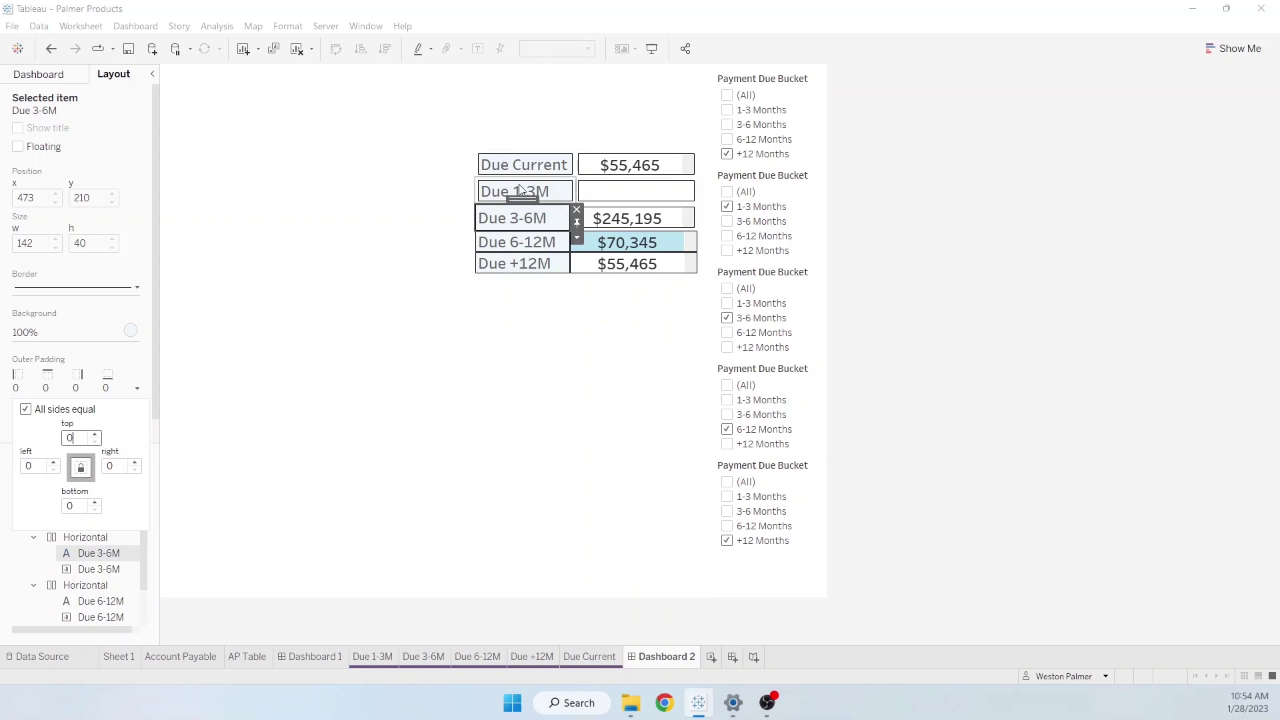
click(138, 388)
click(524, 165)
click(138, 388)
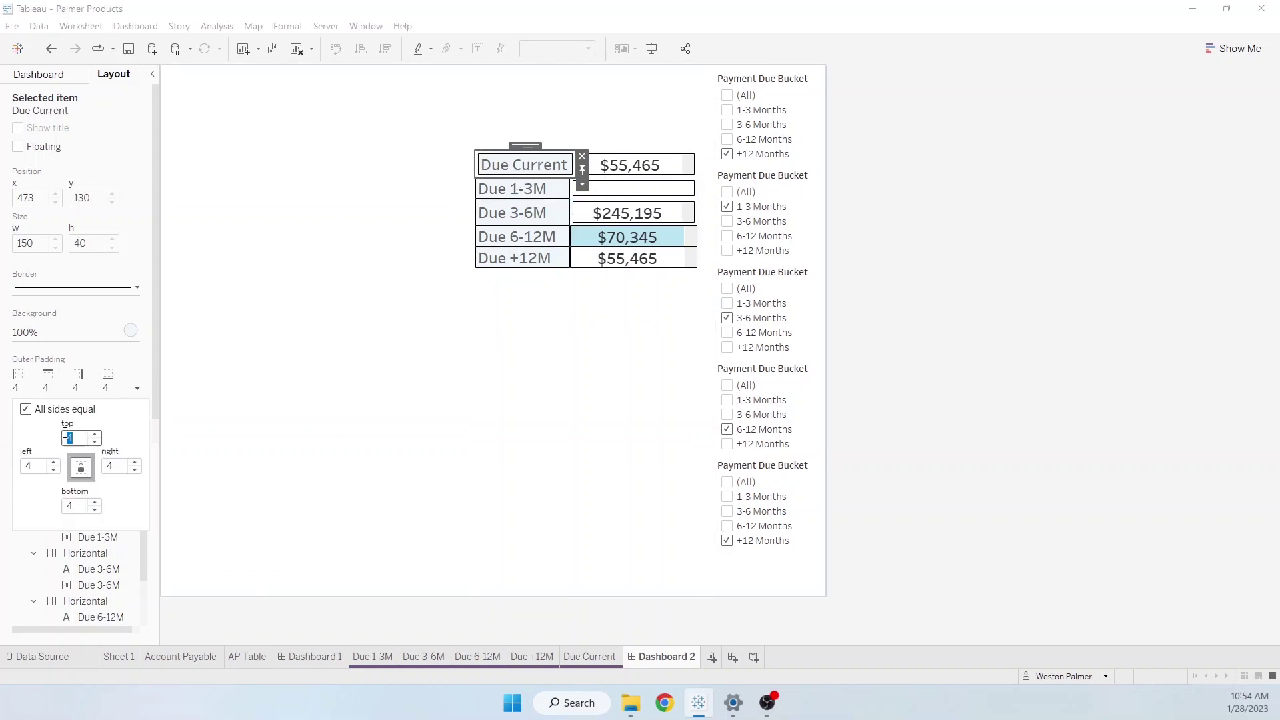
click(627, 165)
Zero the outer padding on the empty Due 1-3M amount and the $245,195 amount
click(136, 388)
text(0)
click(627, 188)
click(137, 388)
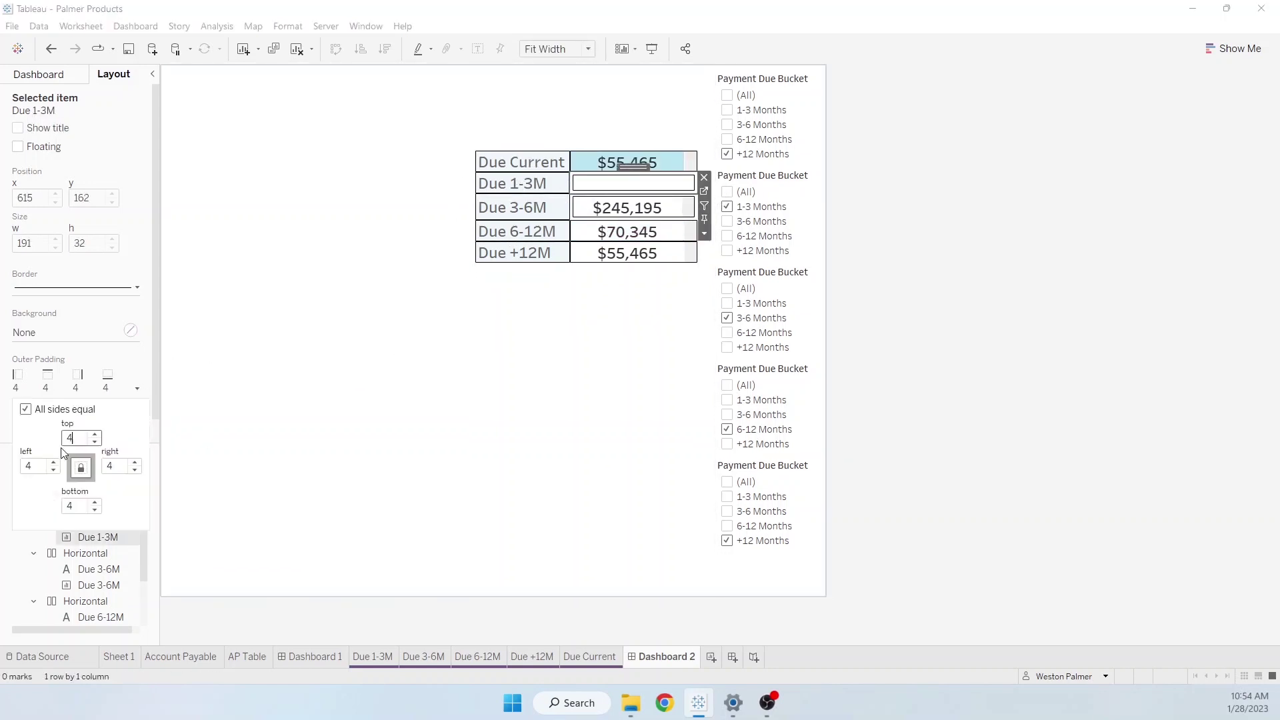
text(0)
click(605, 220)
click(137, 388)
text(0)
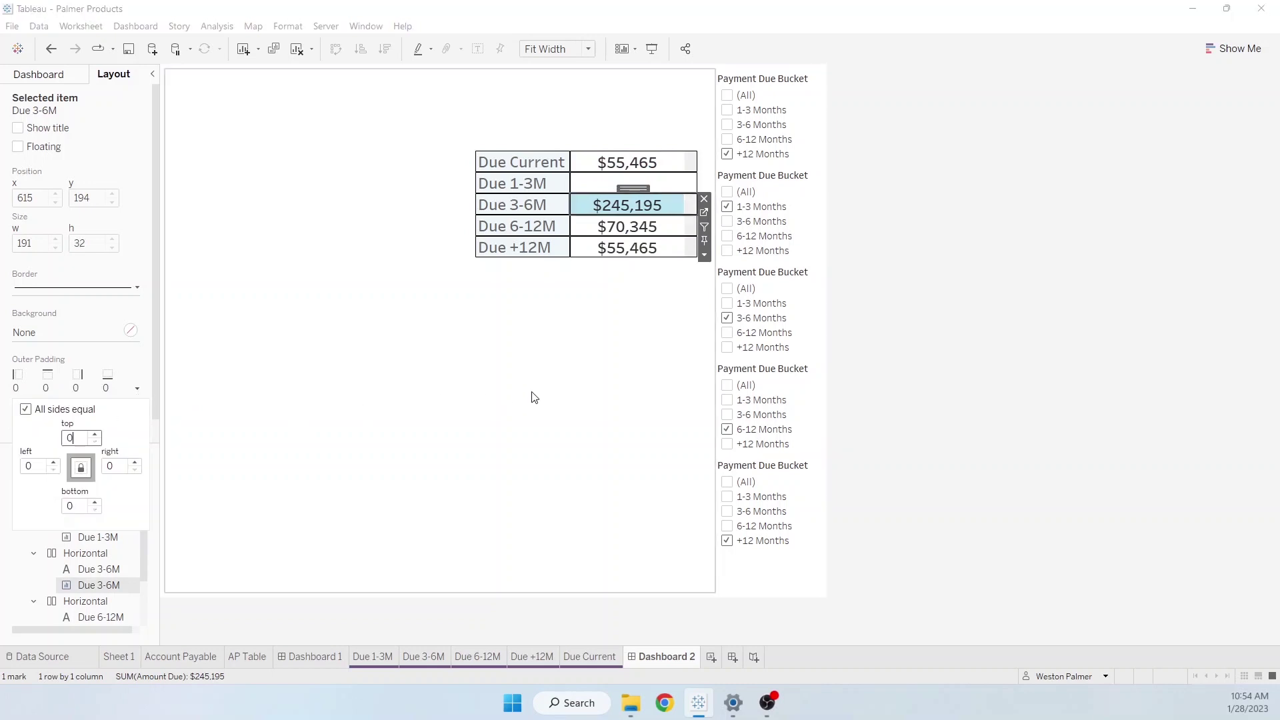
click(611, 210)
click(625, 508)
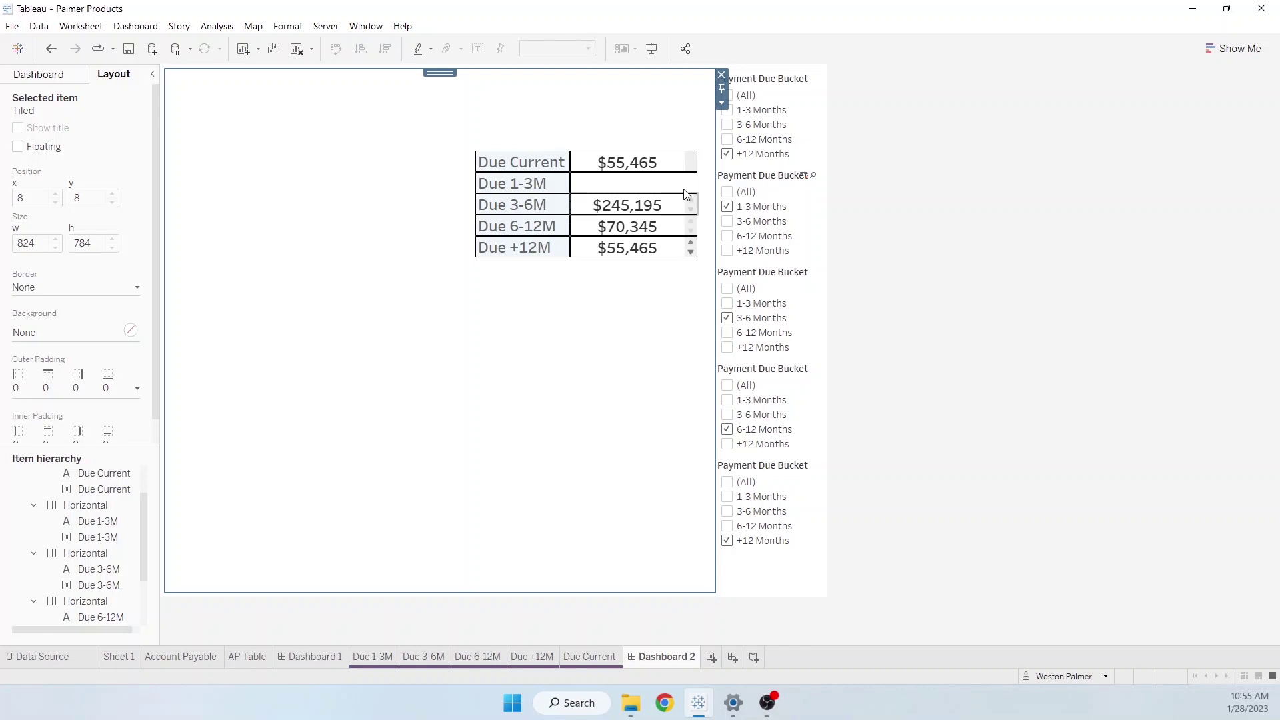
Set the Due Current and Due 3-6M amount sheets to Entire View fit
click(676, 165)
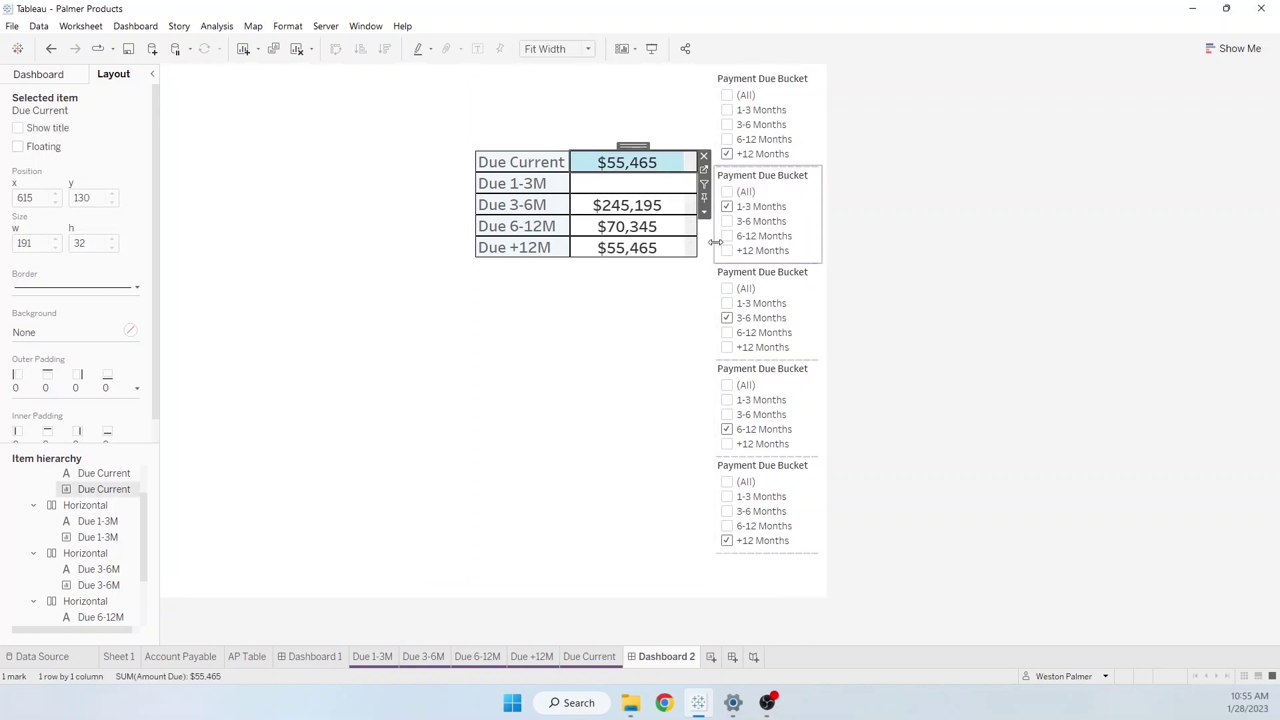
click(705, 213)
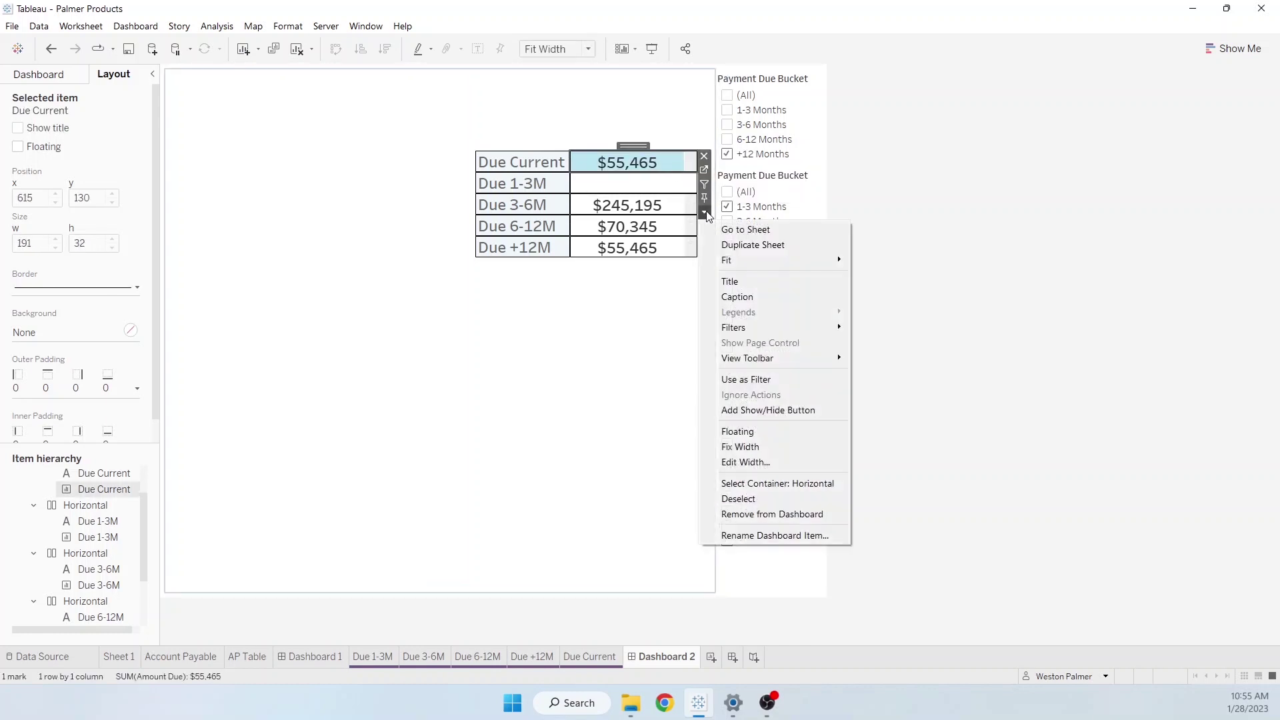
mouse_move(756, 264)
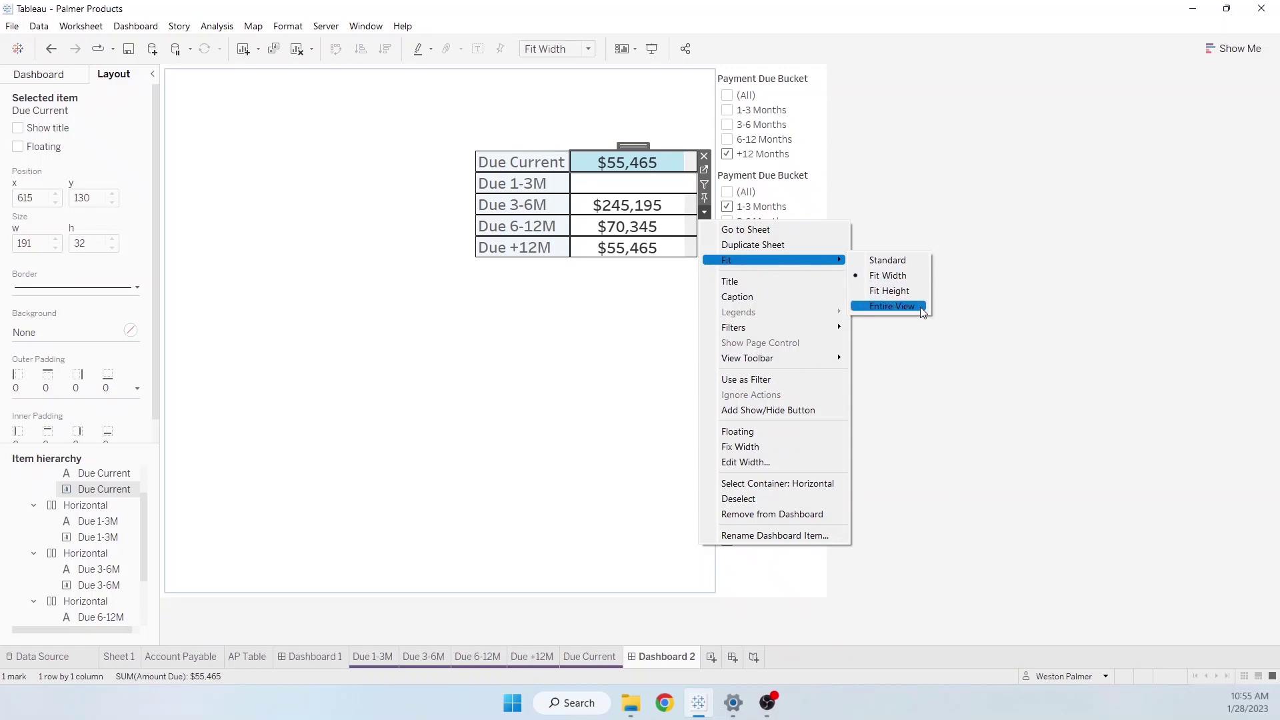
click(923, 312)
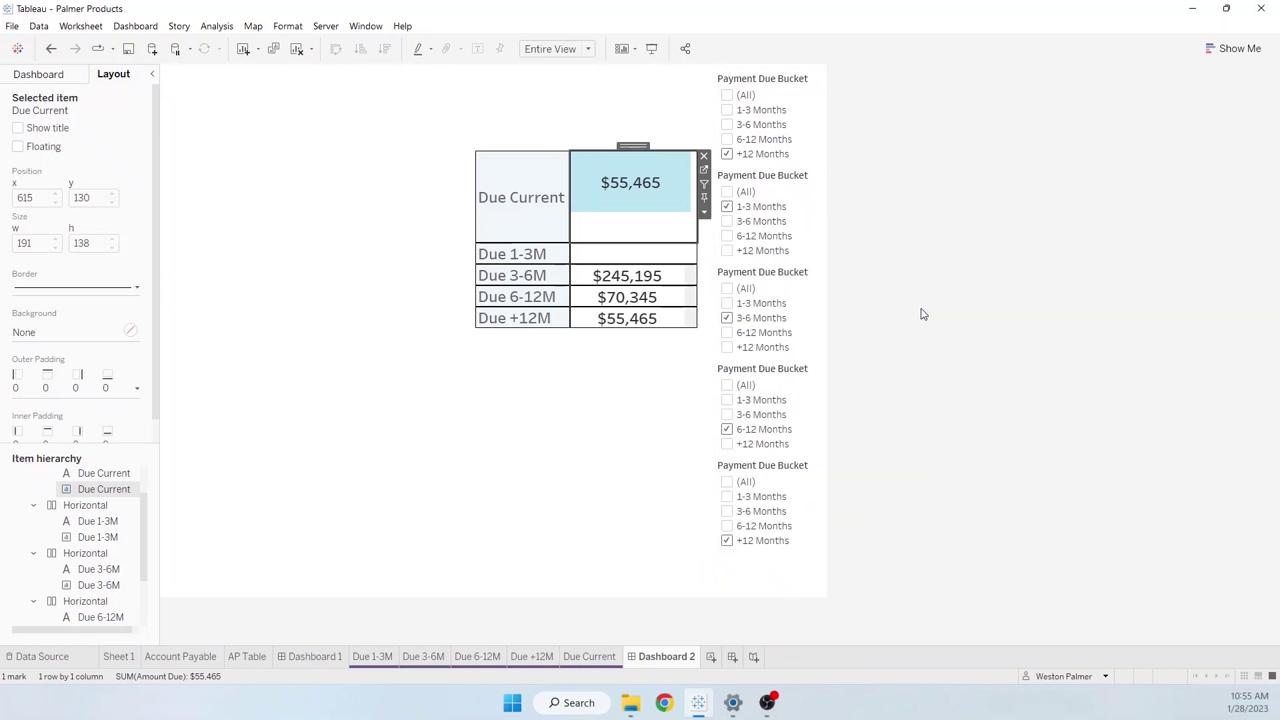
click(670, 257)
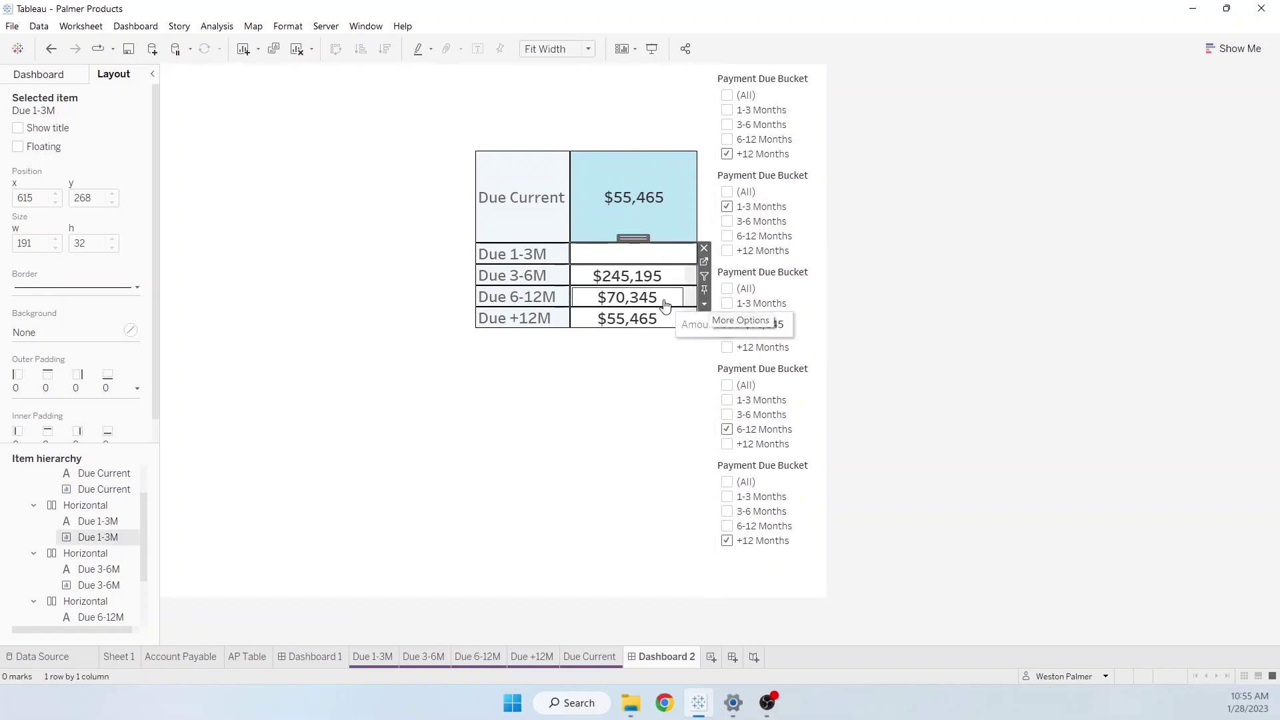
click(663, 278)
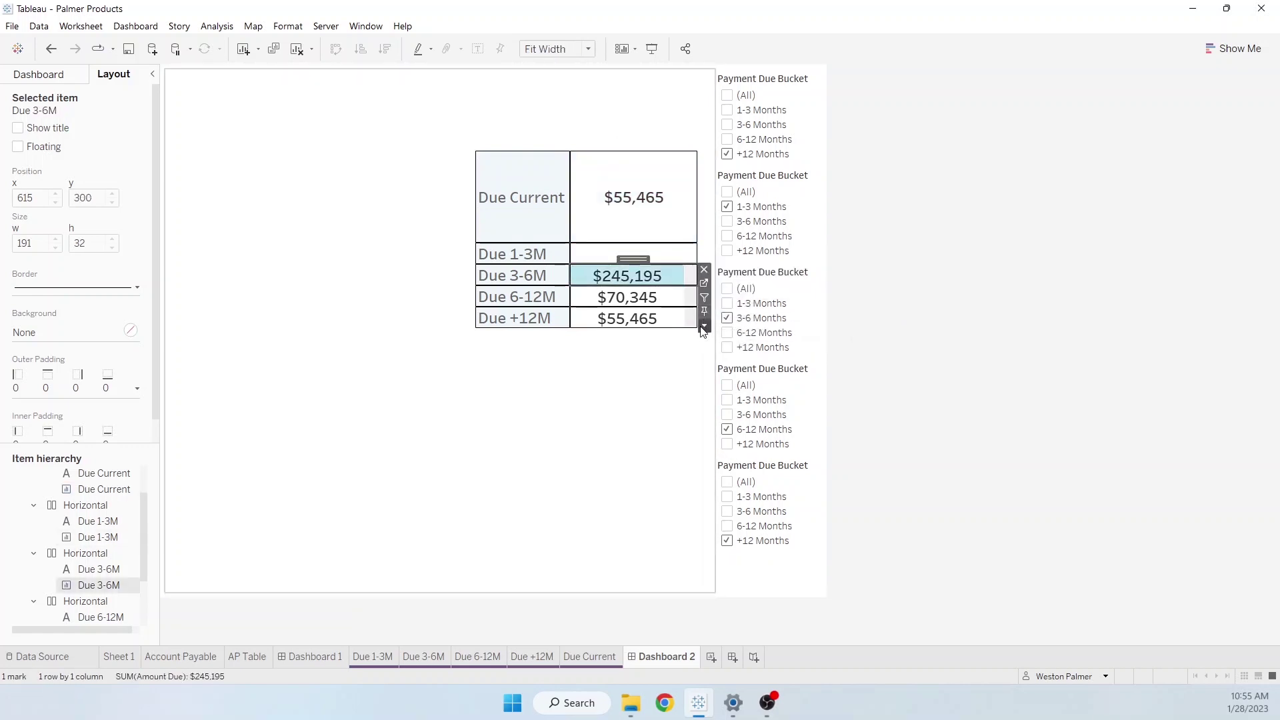
click(703, 326)
mouse_move(820, 371)
click(900, 419)
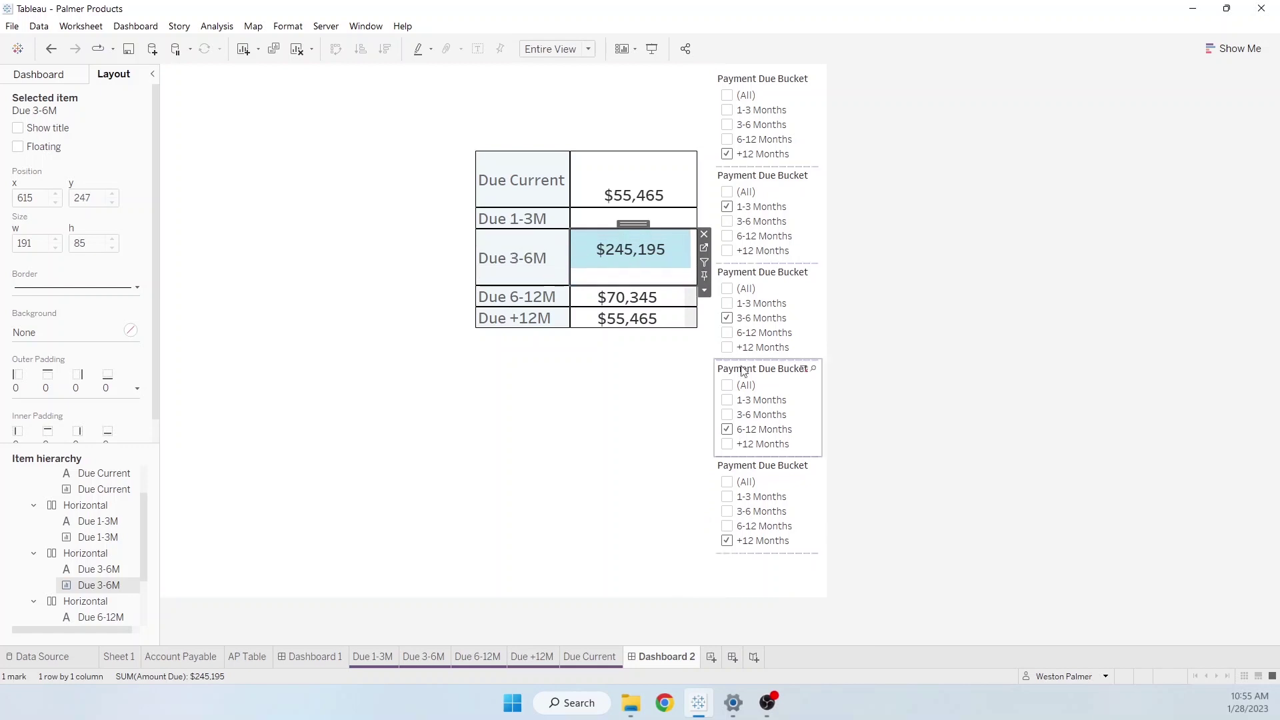
Set the Due 6-12M and Due +12M amount sheets to Entire View fit
click(670, 297)
click(704, 347)
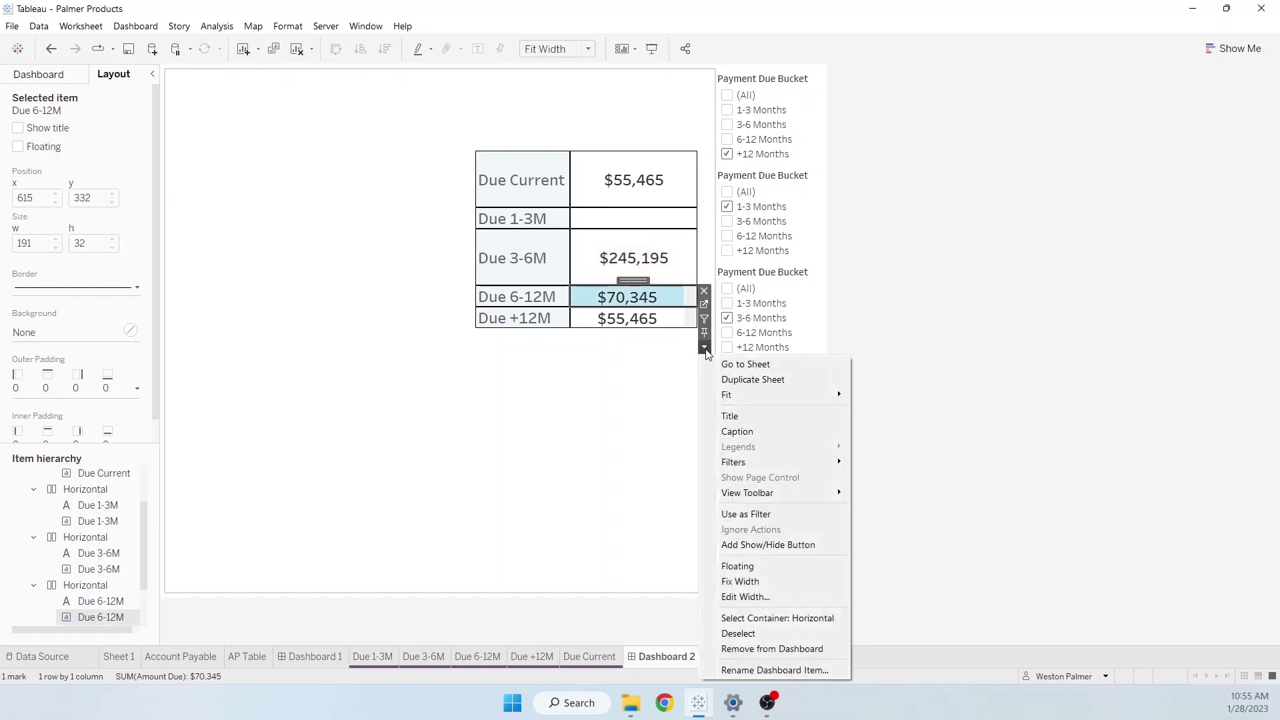
mouse_move(749, 395)
click(897, 440)
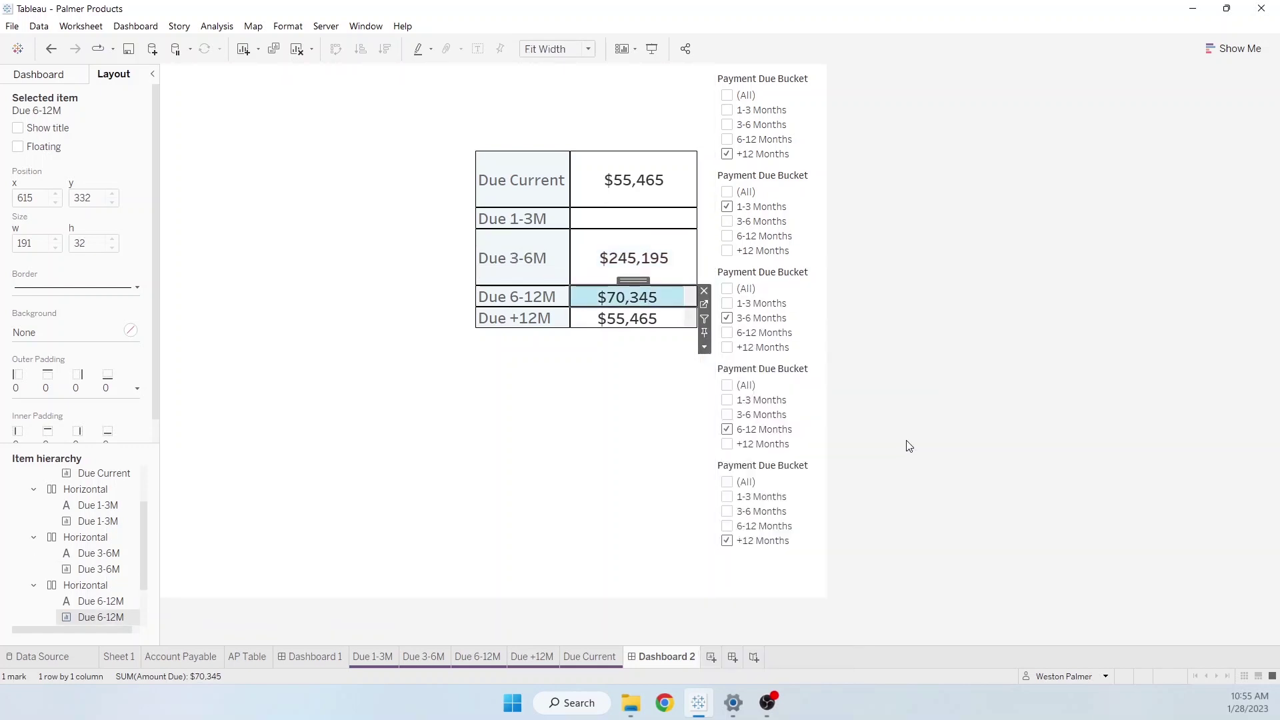
click(675, 321)
click(704, 370)
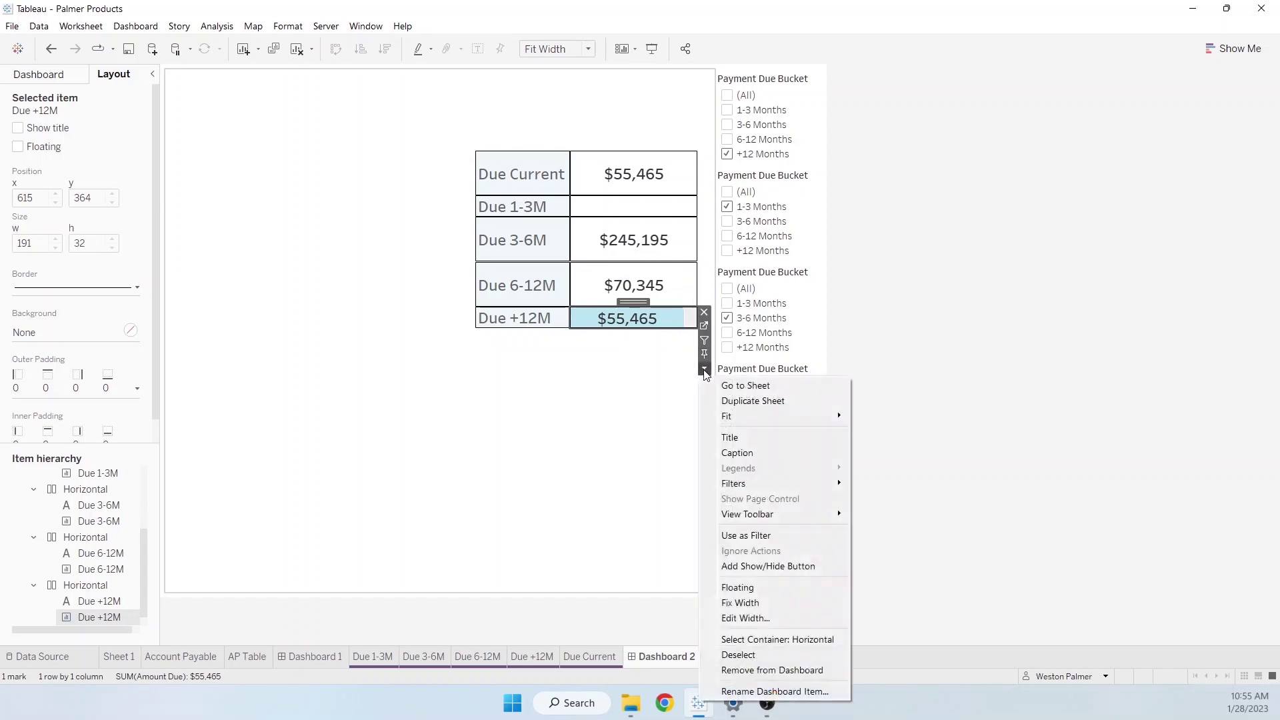
mouse_move(760, 416)
click(887, 463)
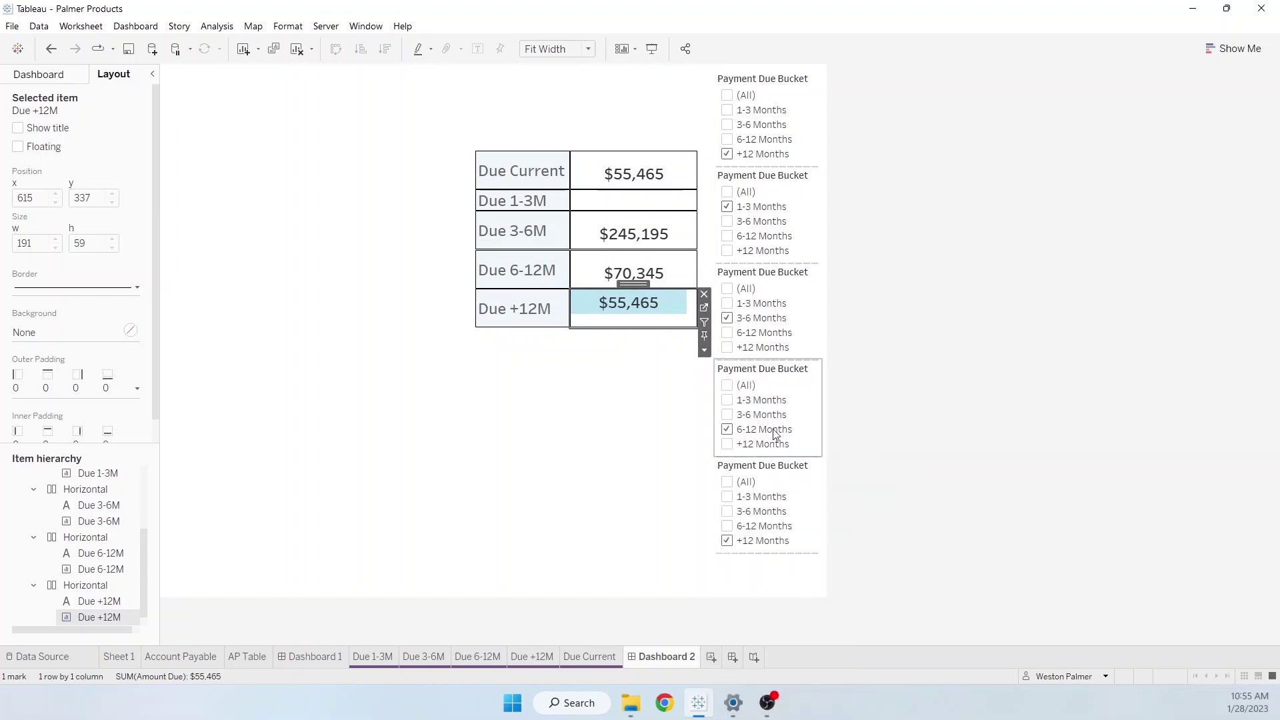
click(545, 400)
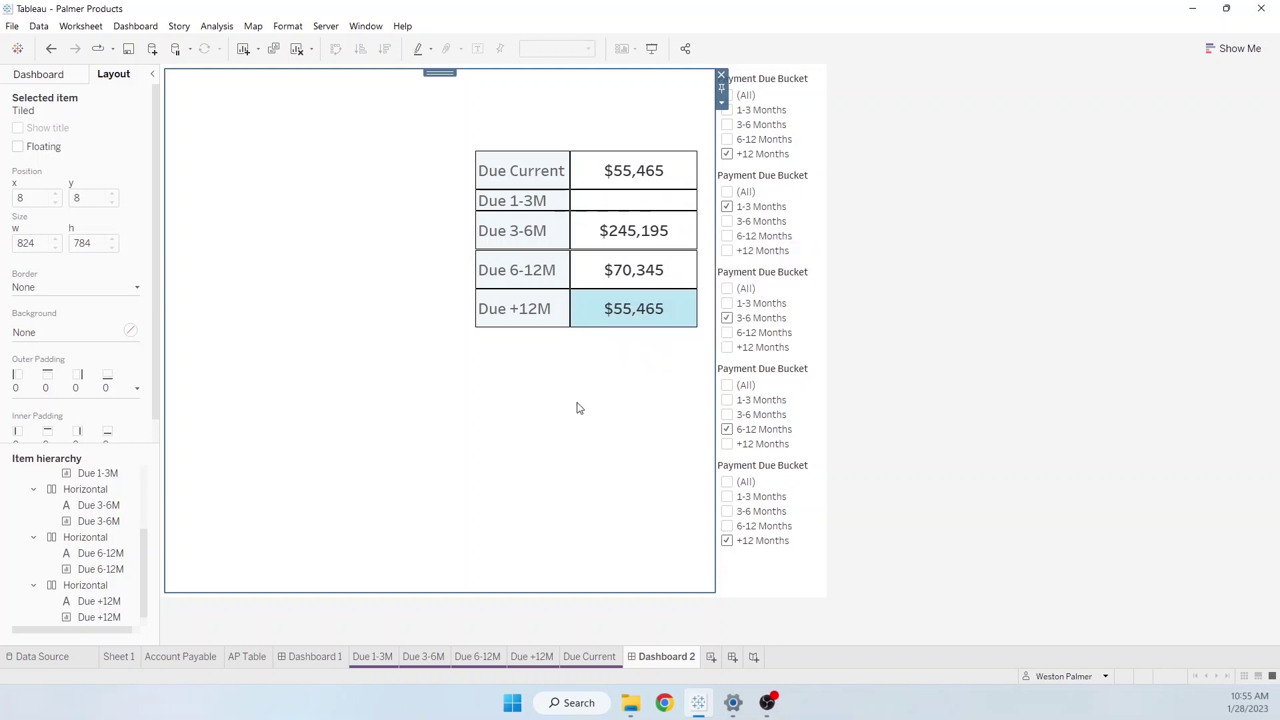
Set the Due 1-3M amount sheet to Entire View fit
click(566, 281)
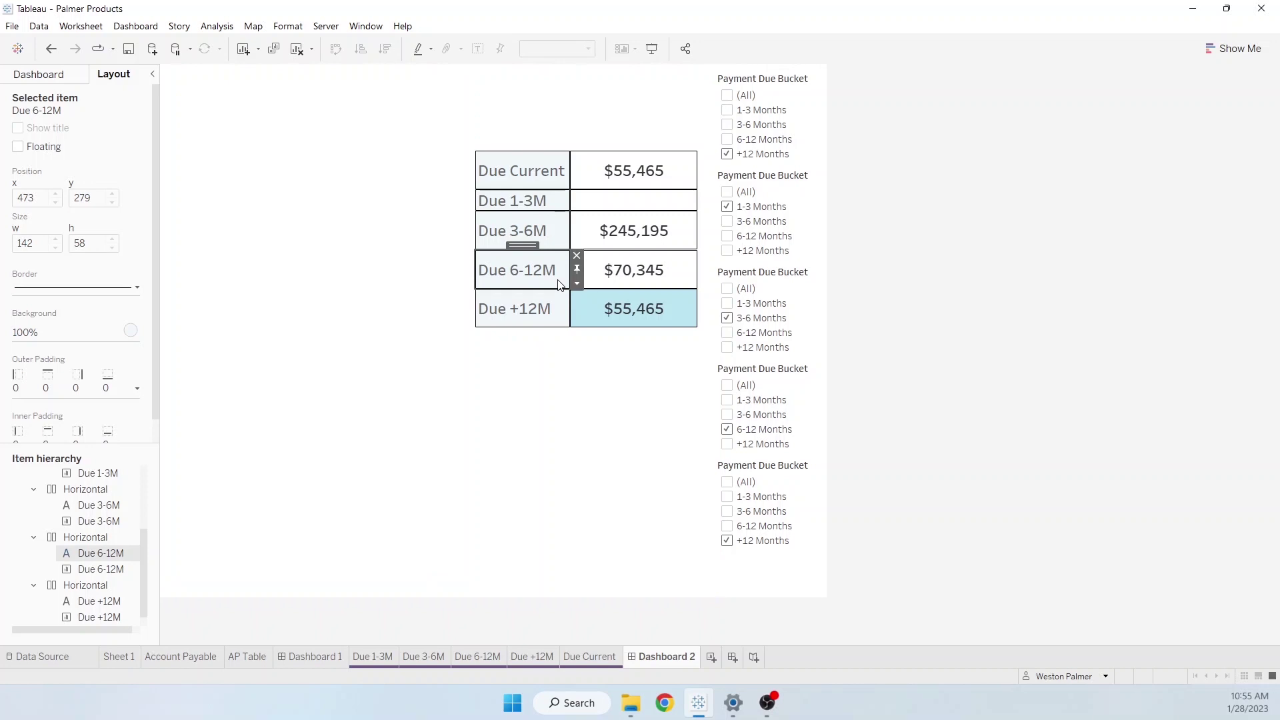
click(584, 430)
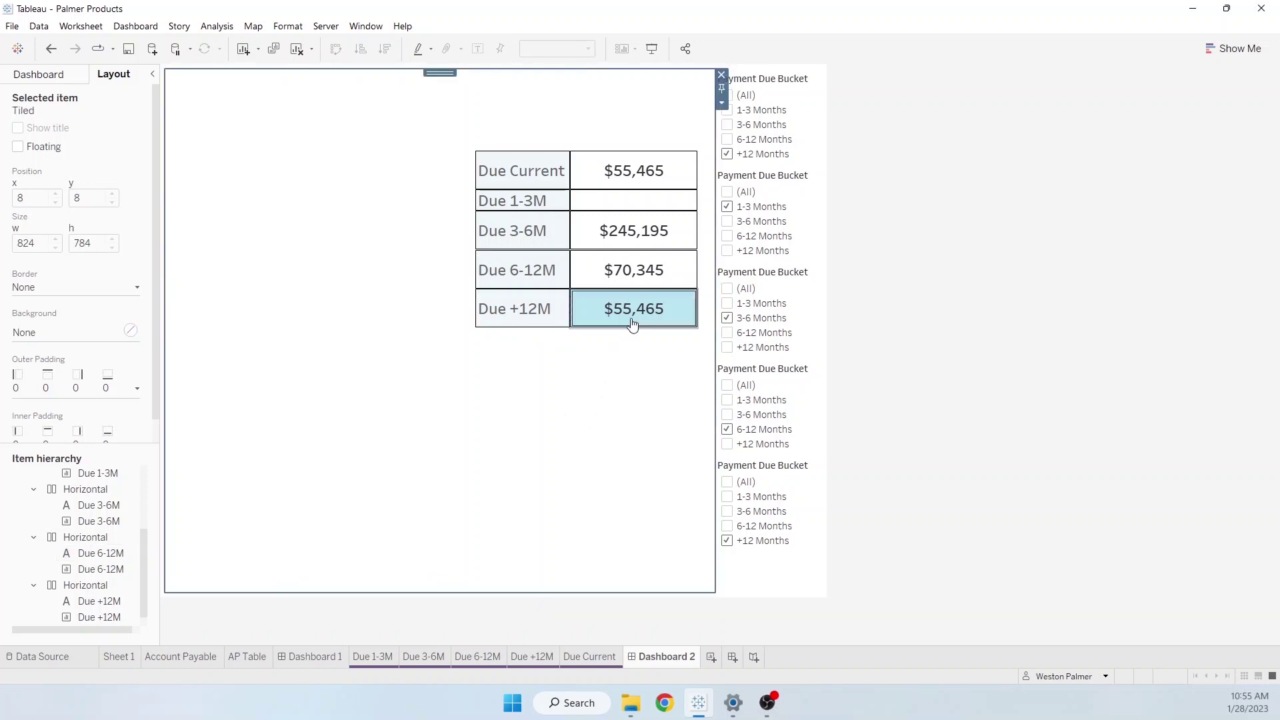
click(686, 205)
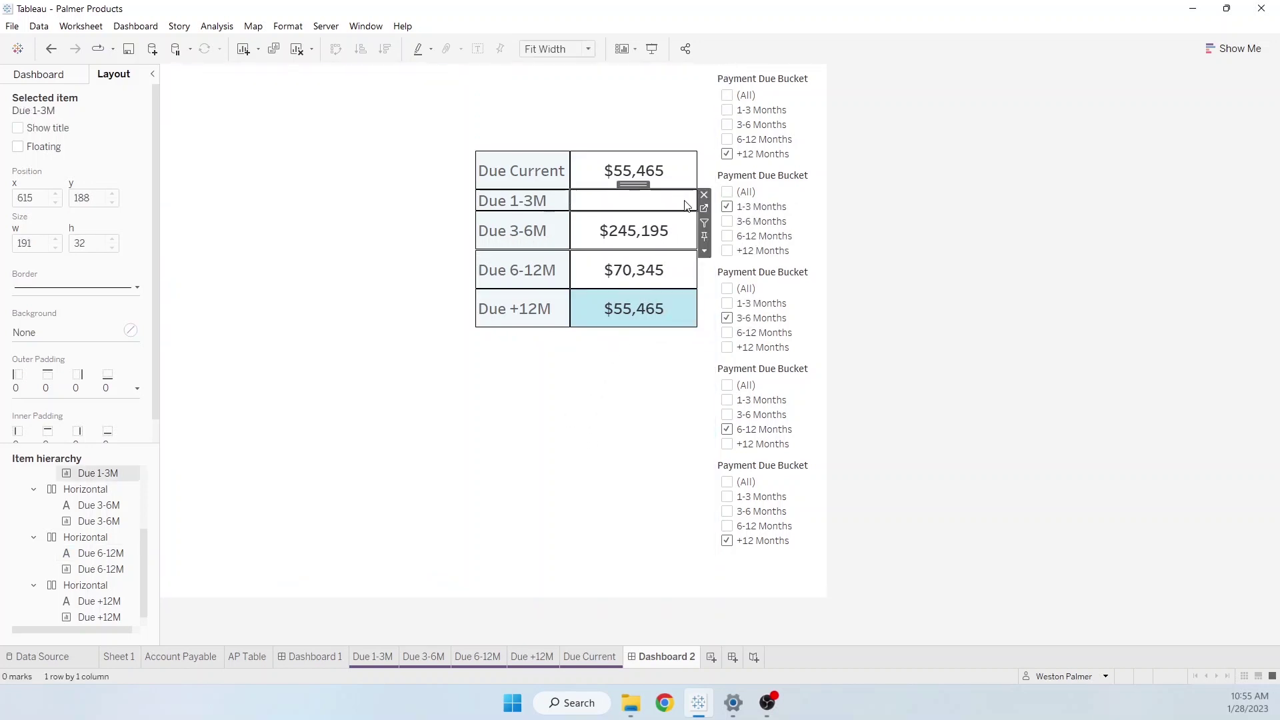
click(704, 250)
mouse_move(748, 302)
click(891, 344)
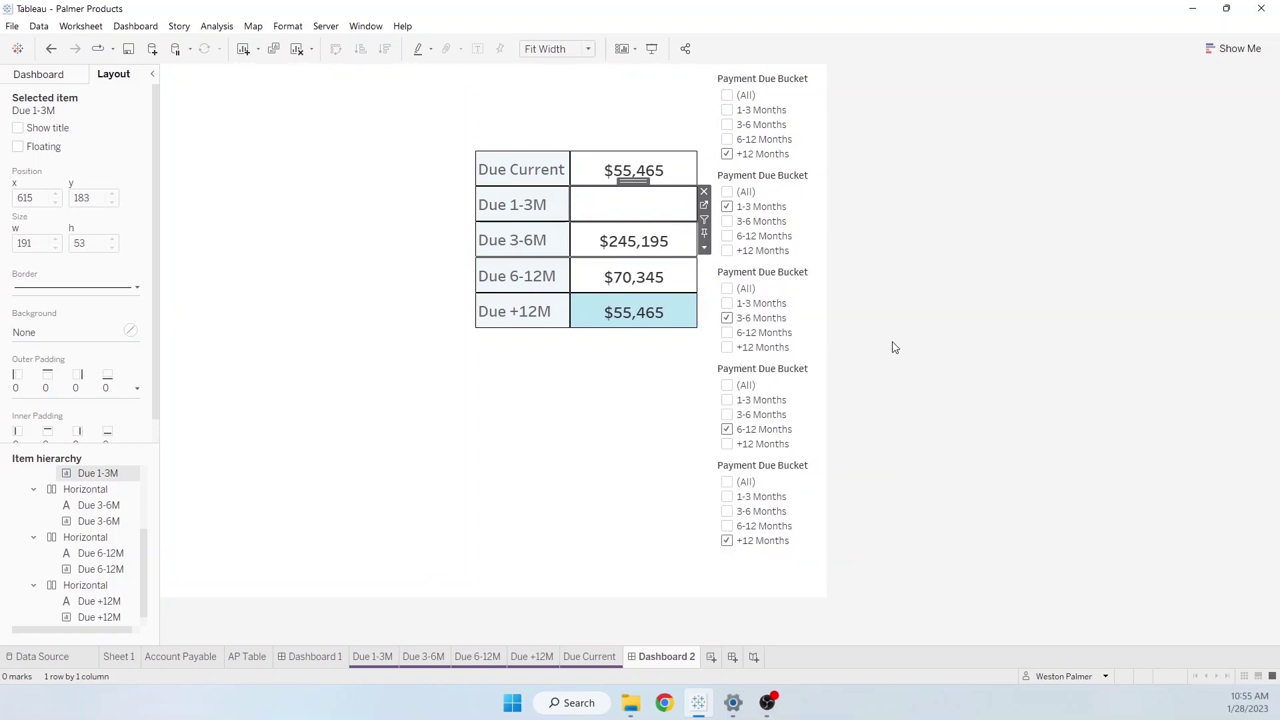
click(620, 409)
Select the Horizontal container holding the Due +12M row
click(663, 320)
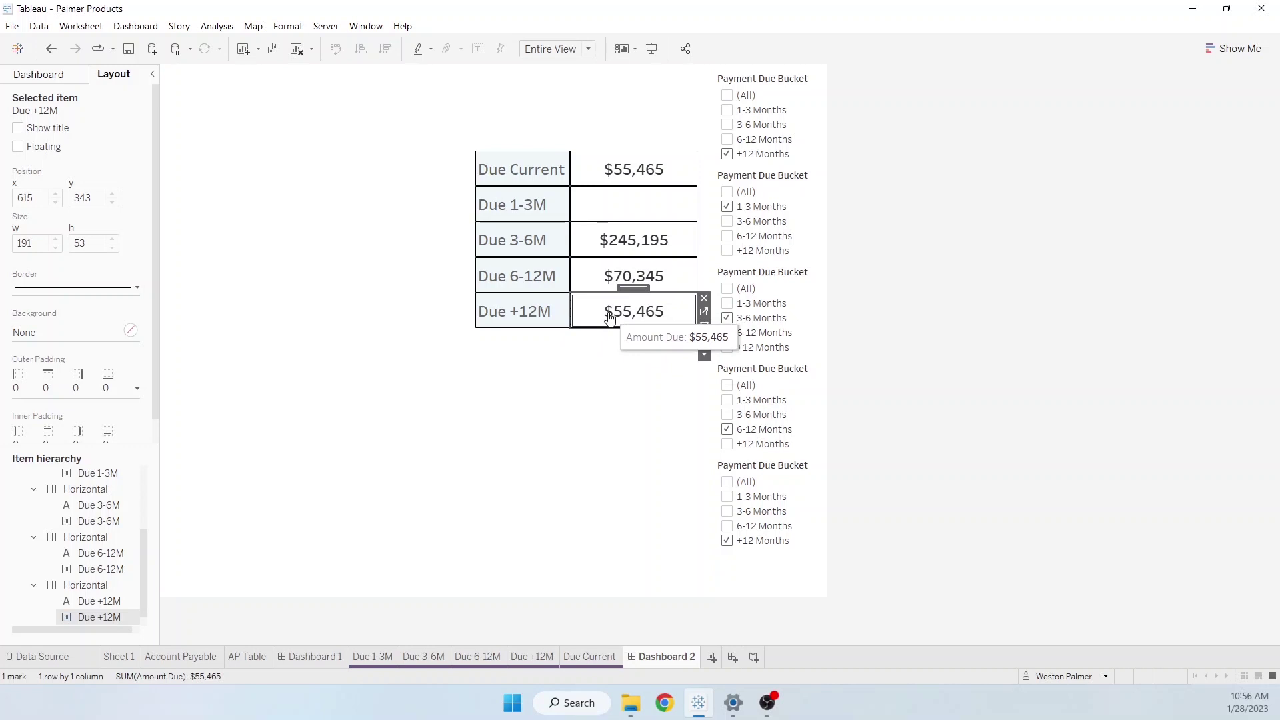
mouse_move(614, 322)
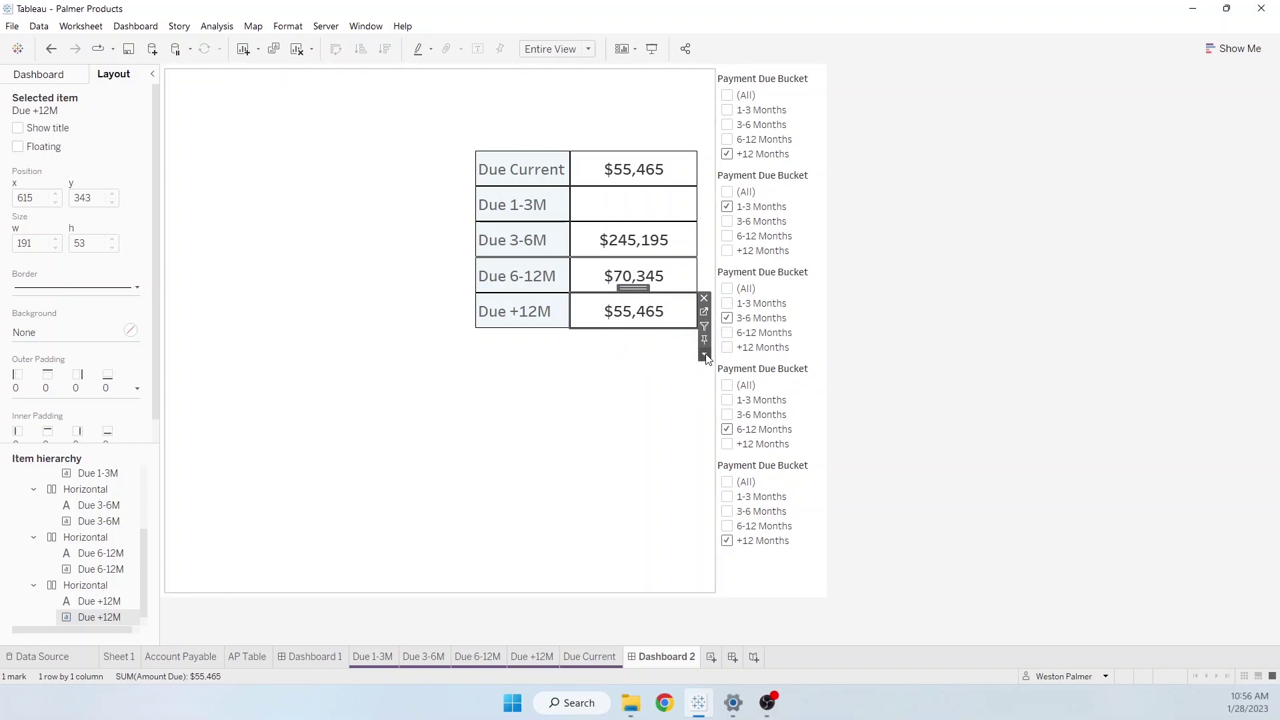
click(705, 356)
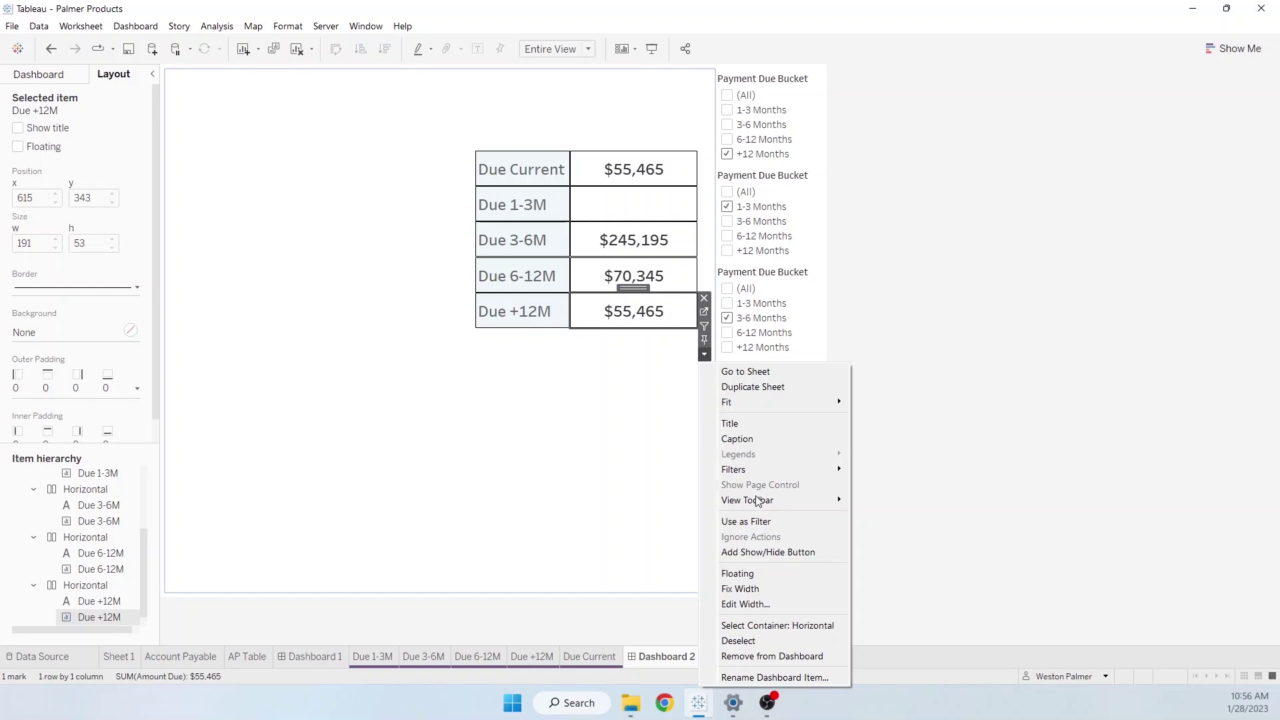
click(773, 627)
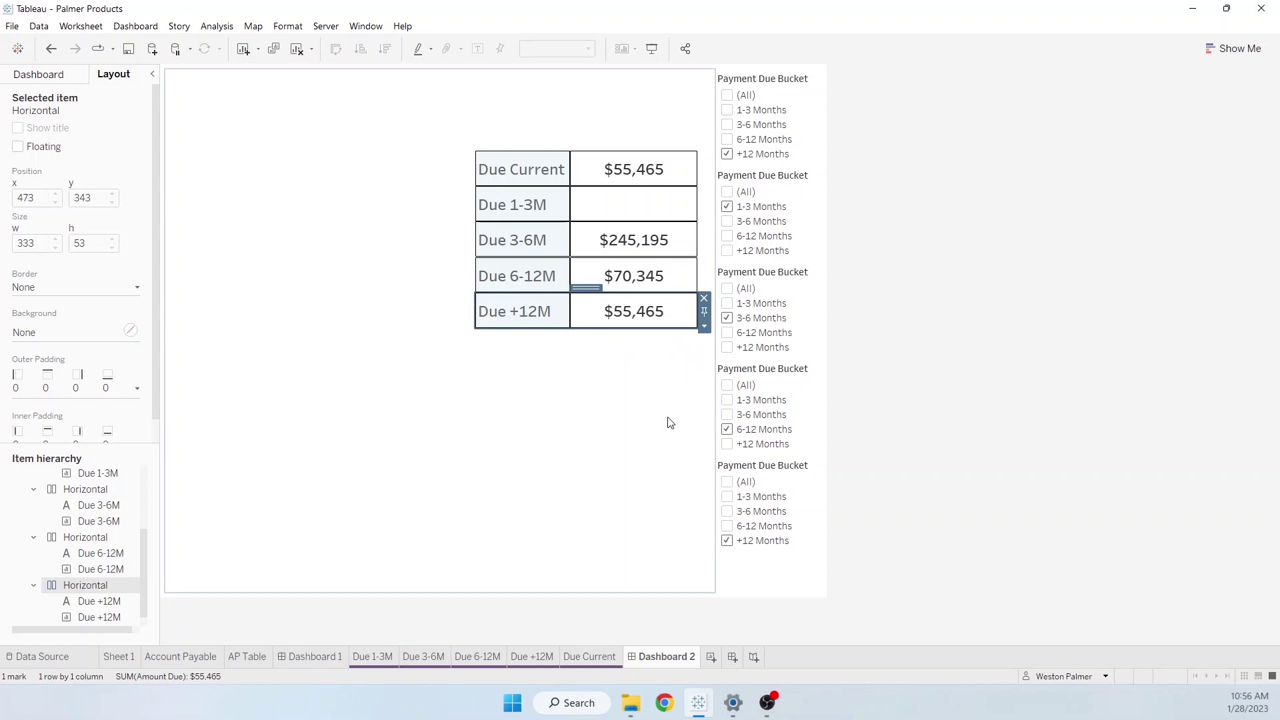
Give the Due +12M and Due 6-12M row containers an exact 50-pixel height
click(704, 327)
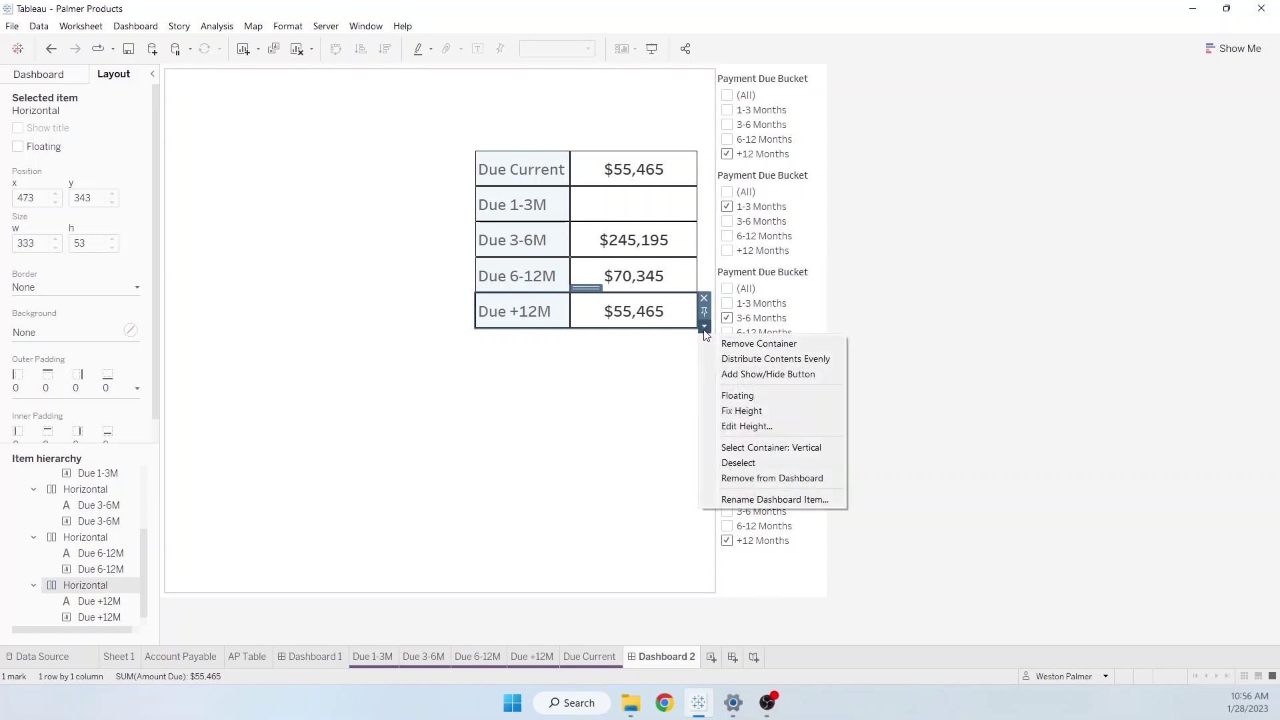
click(773, 427)
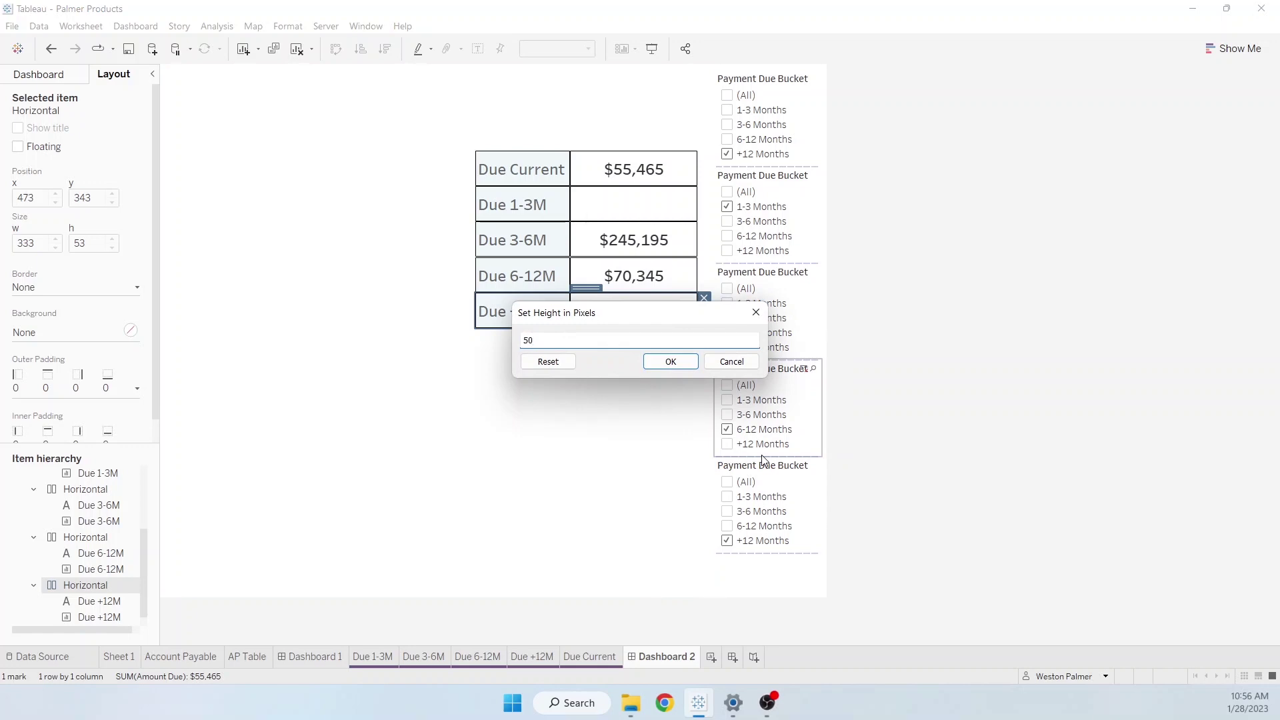
click(690, 361)
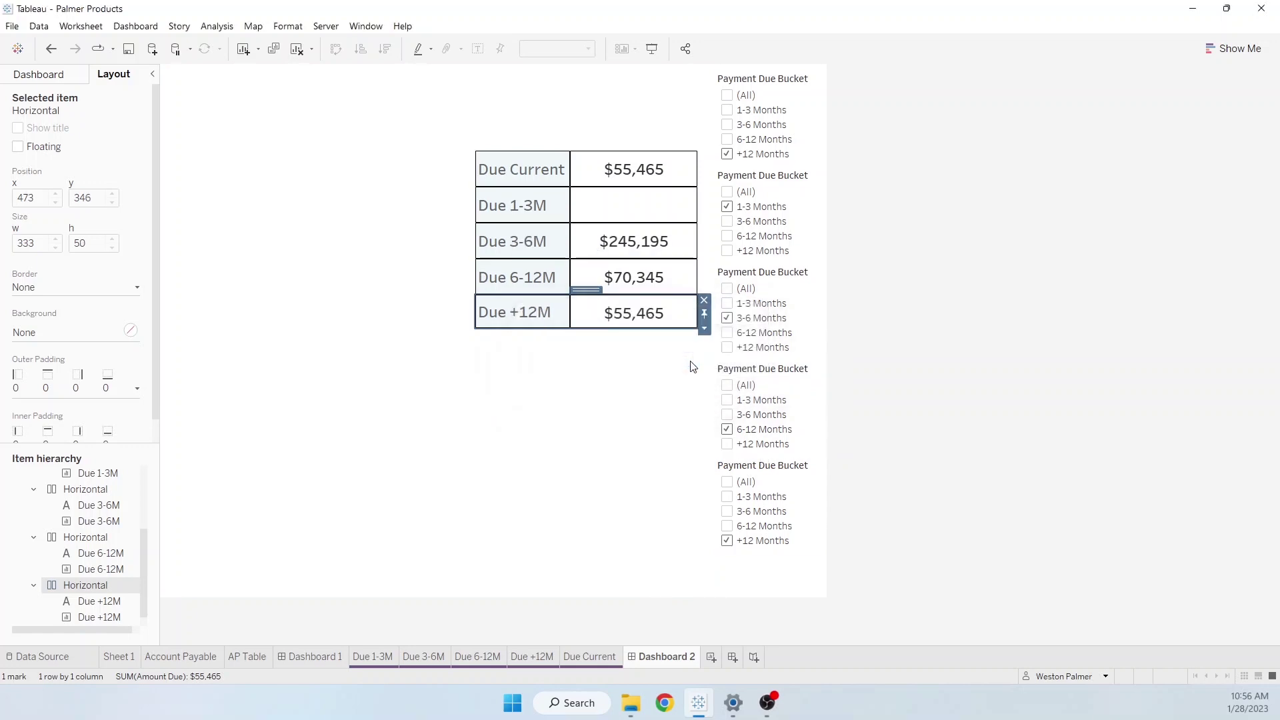
click(693, 280)
click(704, 320)
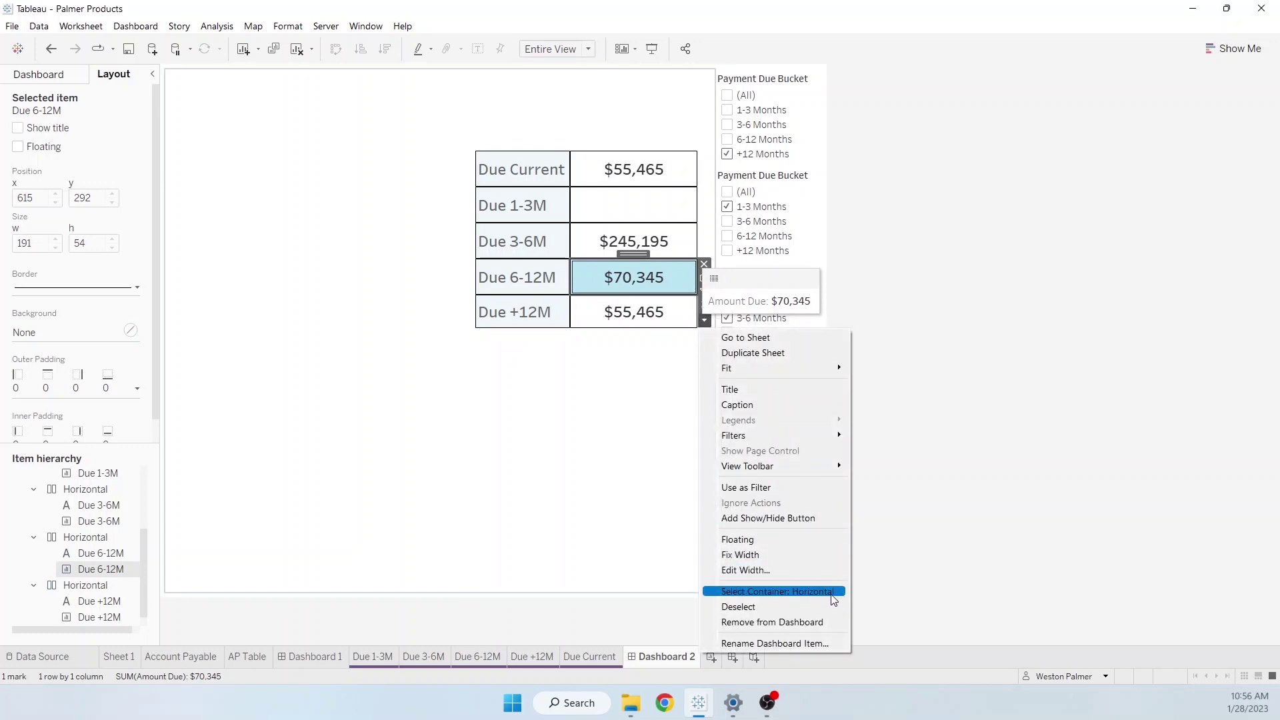
click(774, 591)
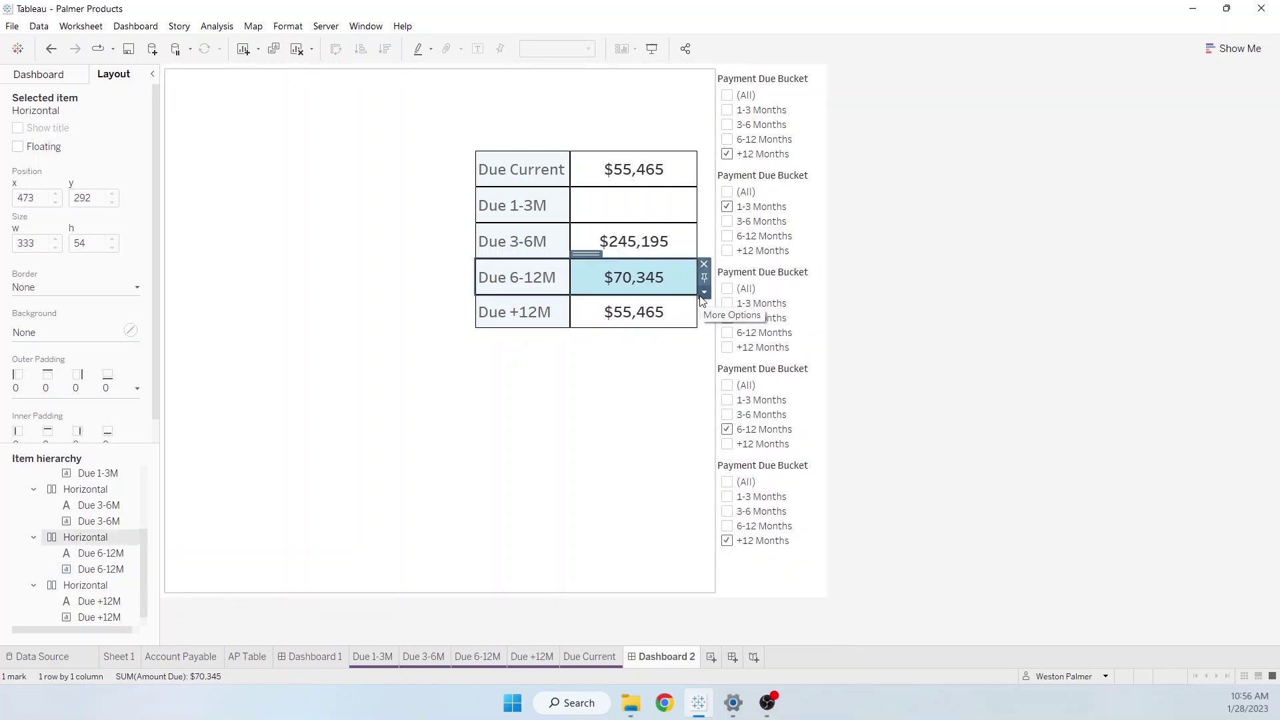
click(703, 299)
click(723, 392)
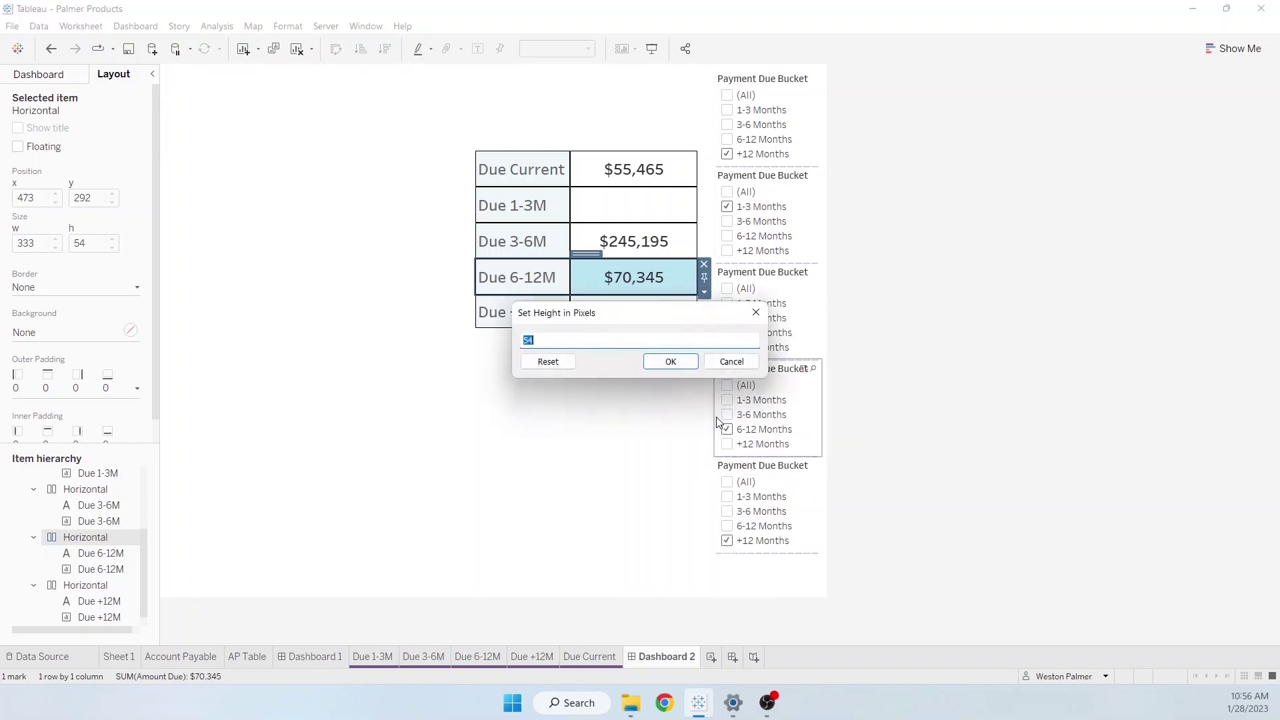
click(670, 362)
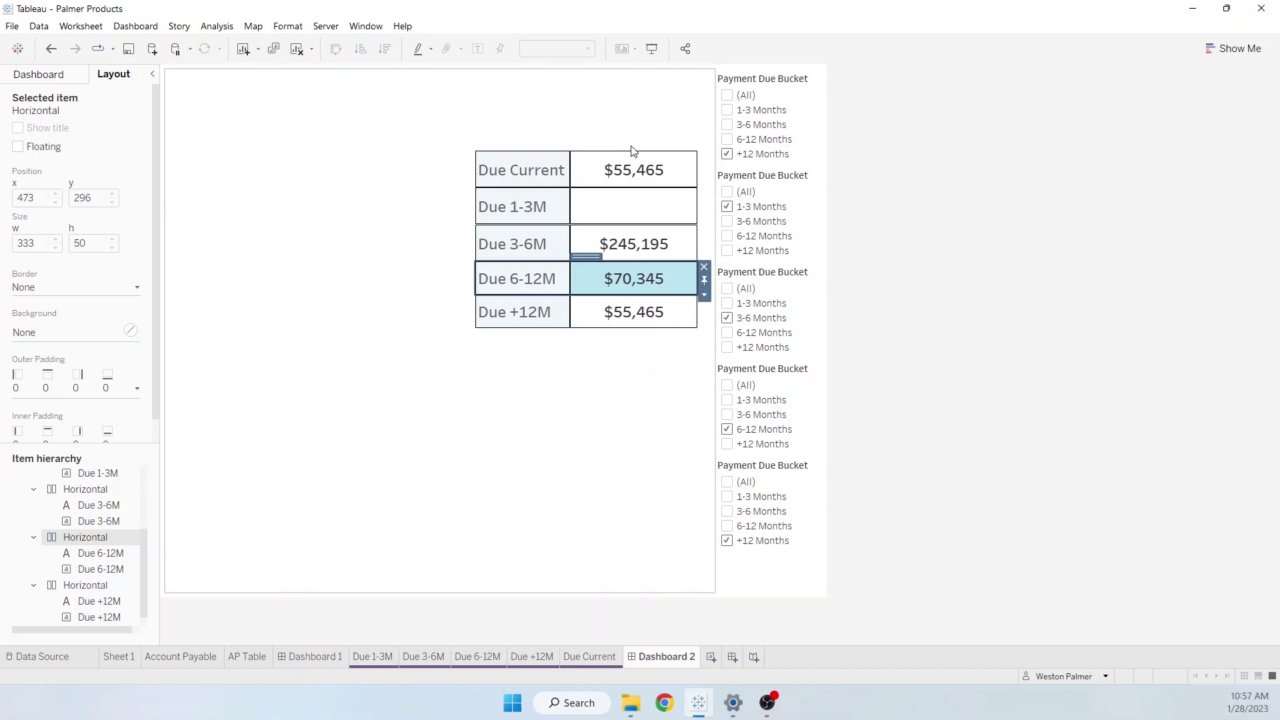
click(677, 288)
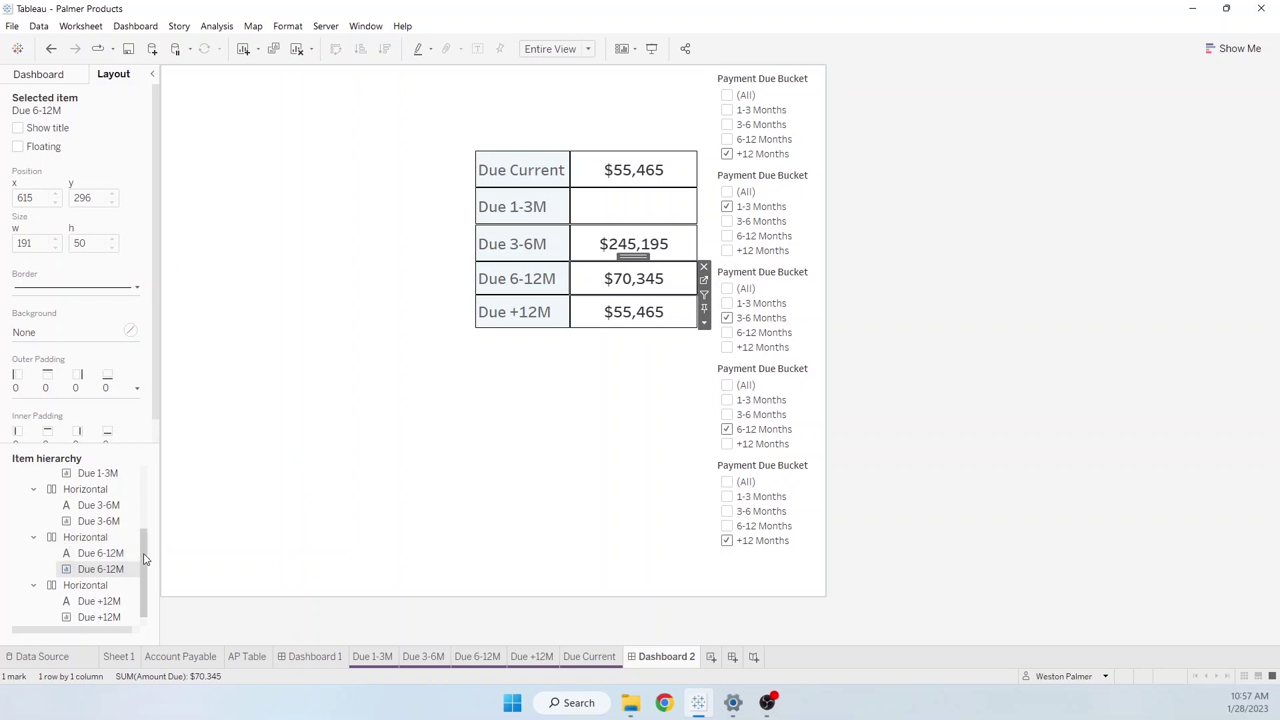
drag(143, 554, 146, 467)
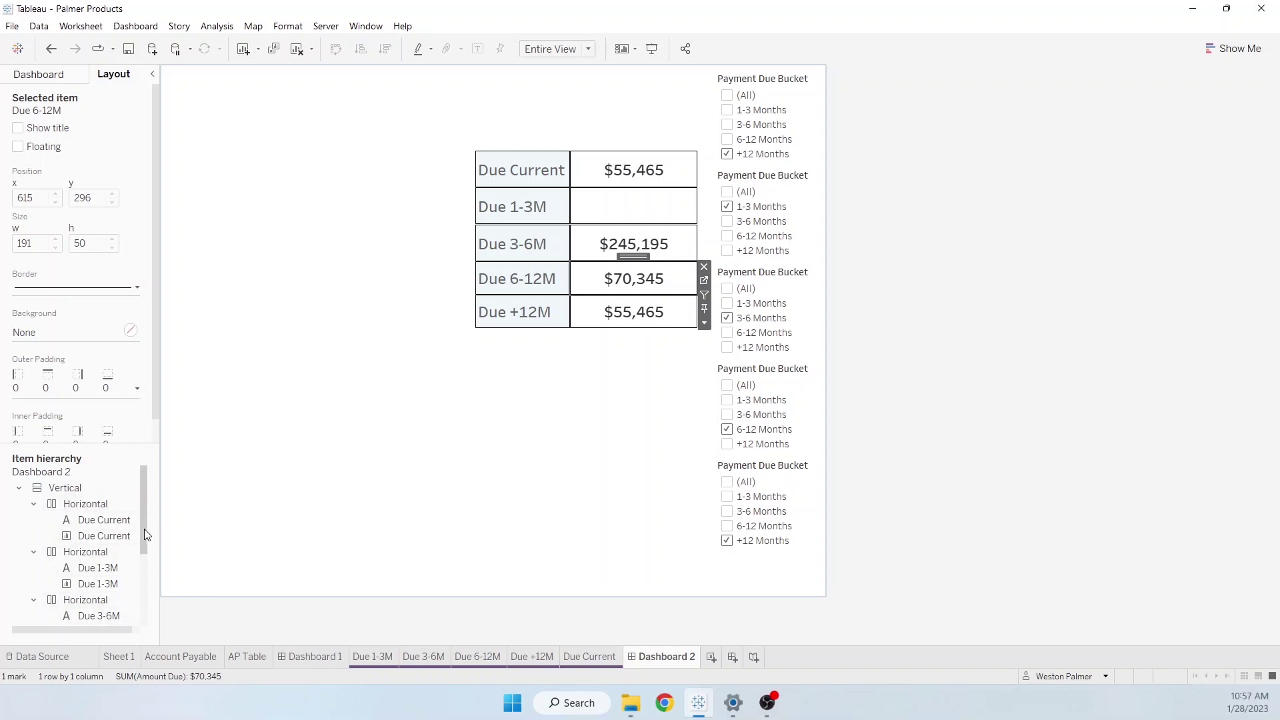
drag(144, 529, 142, 566)
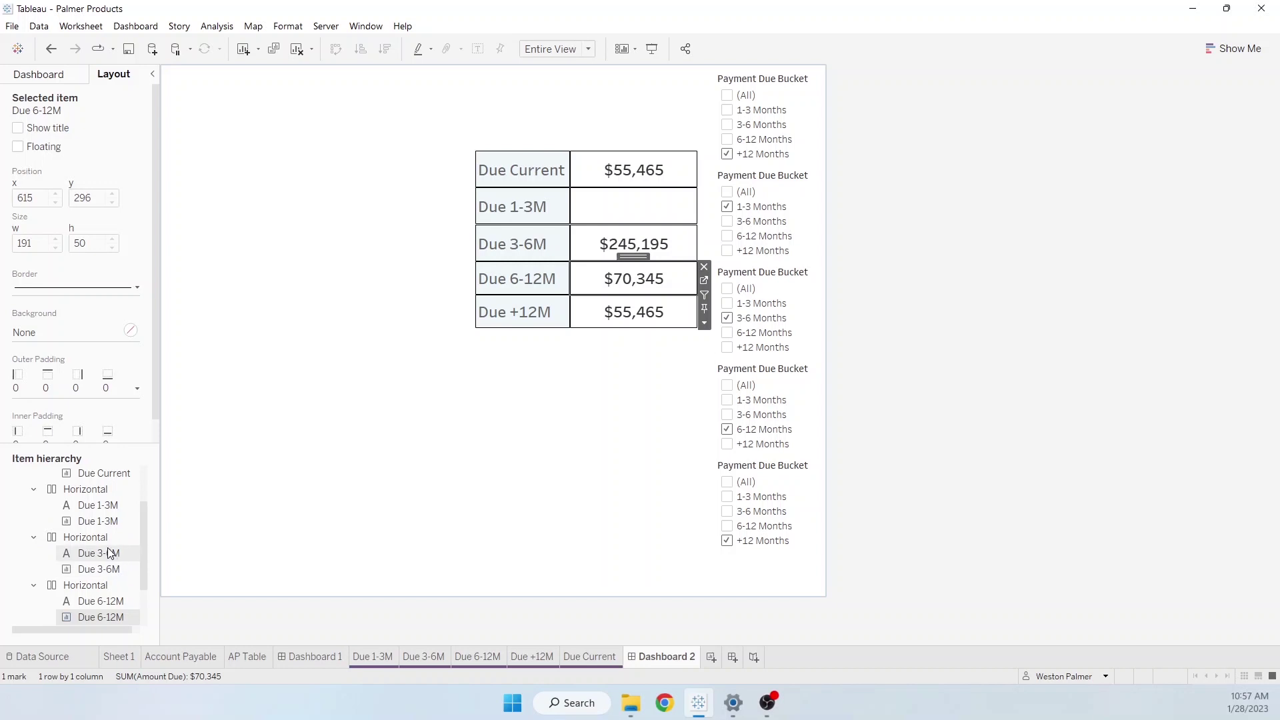
Set the Due 3-6M and Due 1-3M row containers to 50 pixels high
click(95, 540)
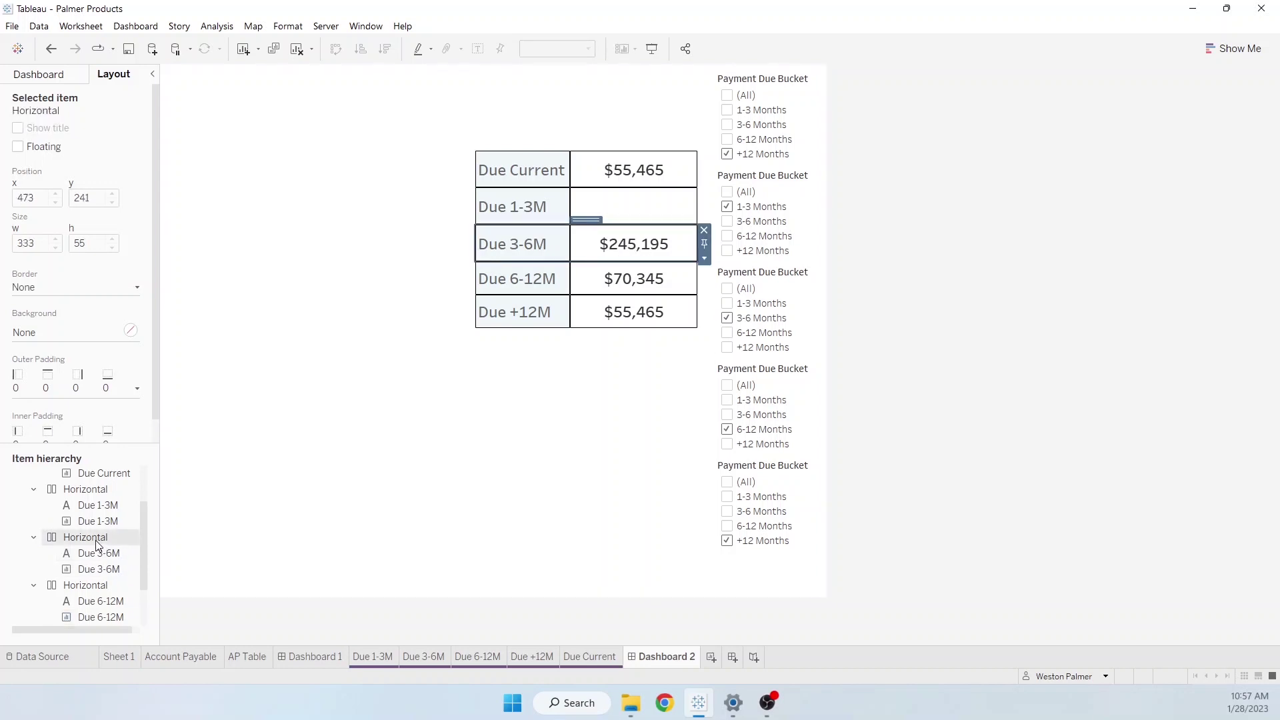
click(704, 259)
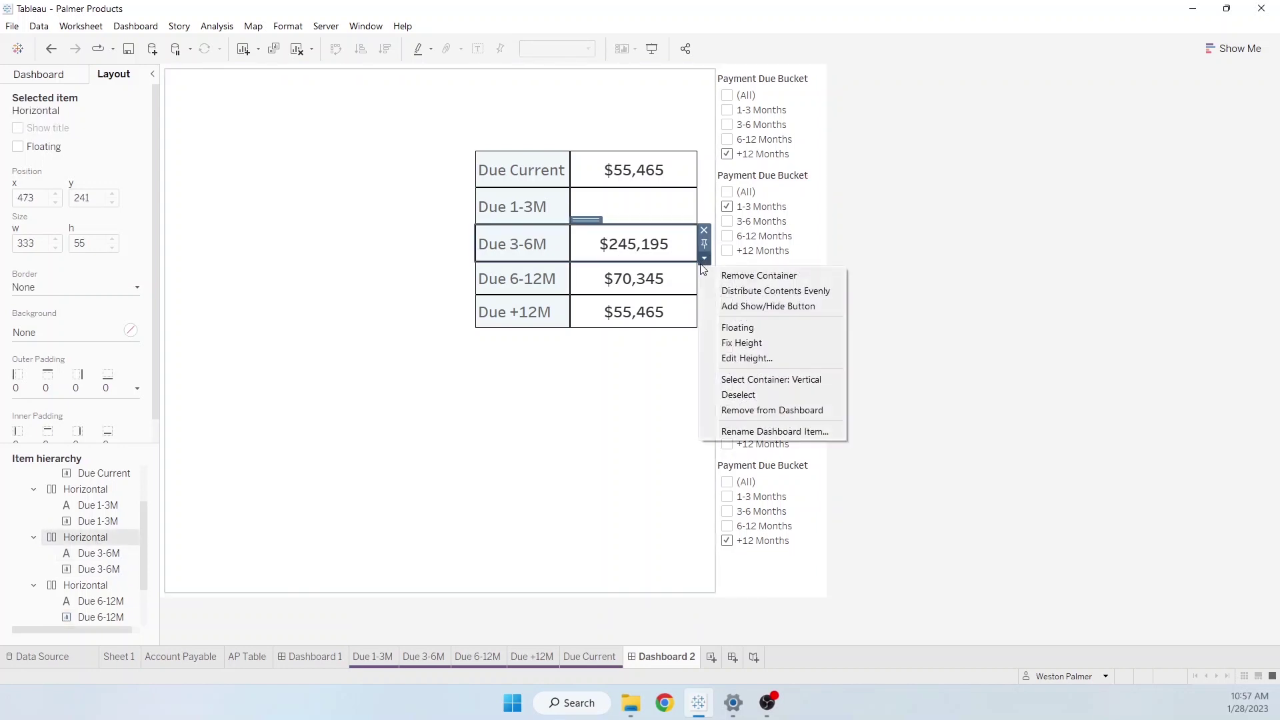
click(730, 352)
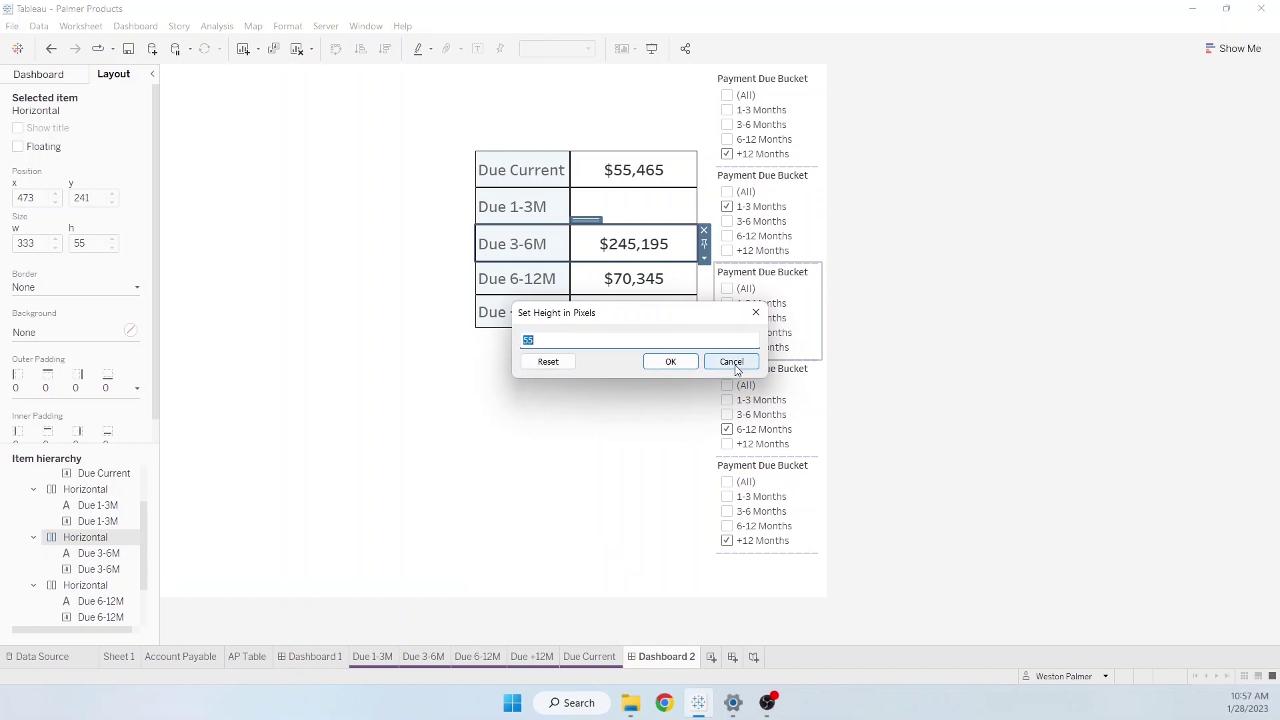
text(50)
click(670, 361)
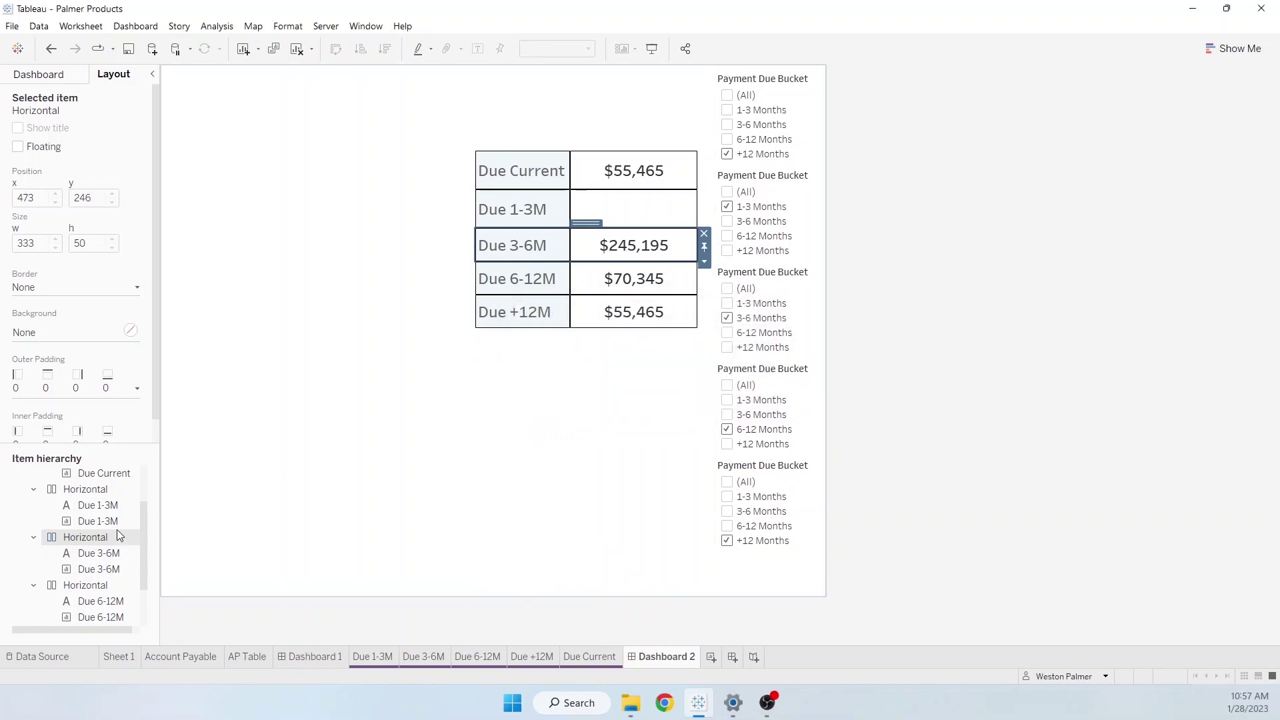
click(105, 491)
click(704, 223)
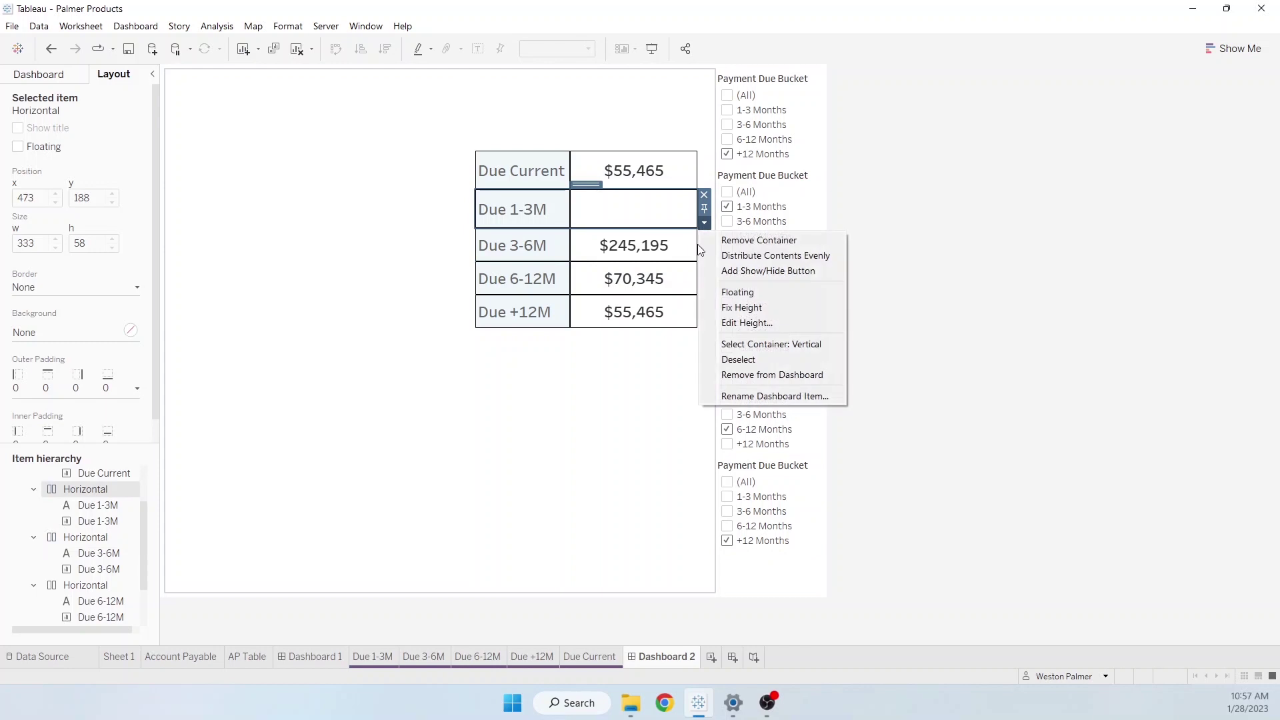
click(747, 322)
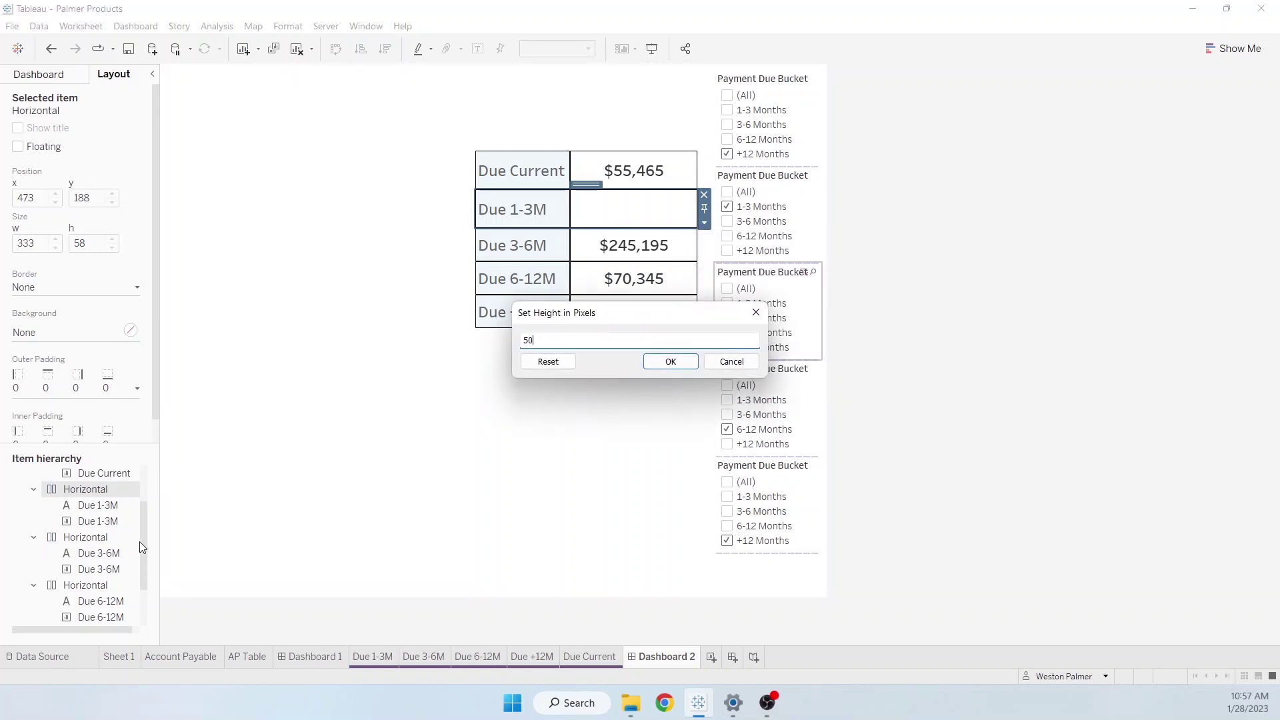
key(Return)
click(670, 361)
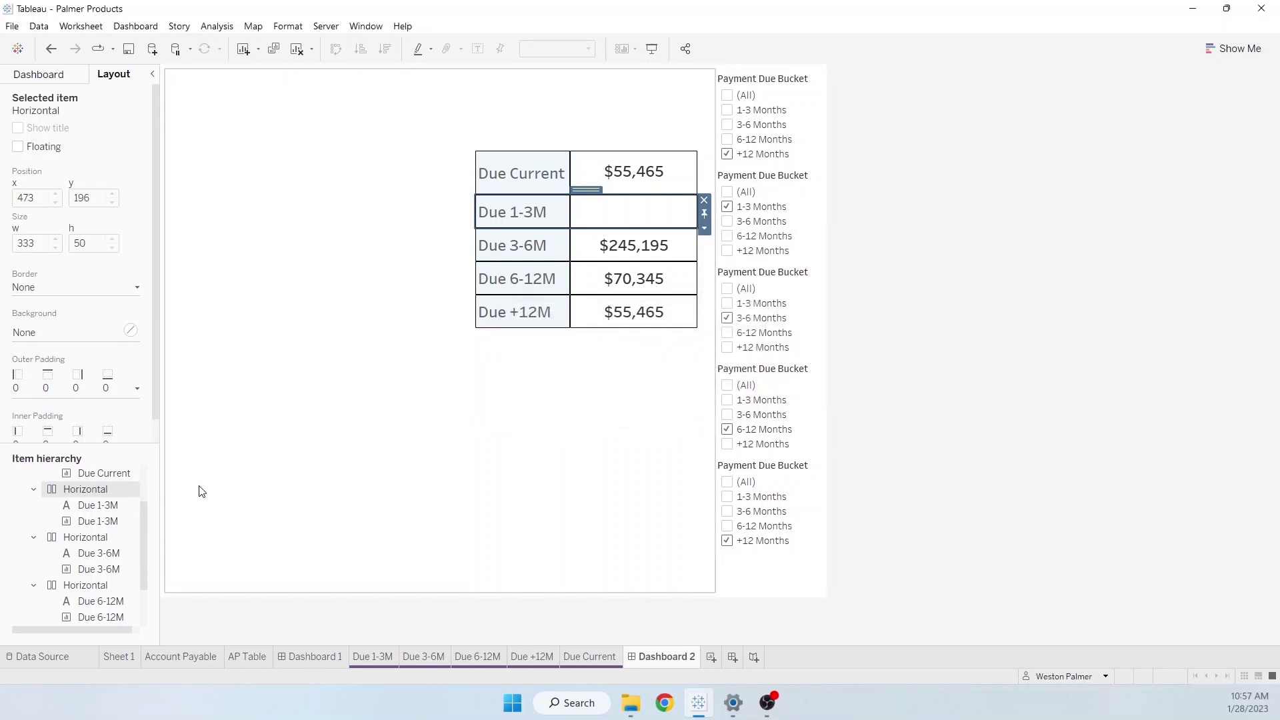
Give the Due Current row container the same 50-pixel height
drag(142, 530, 138, 493)
click(110, 502)
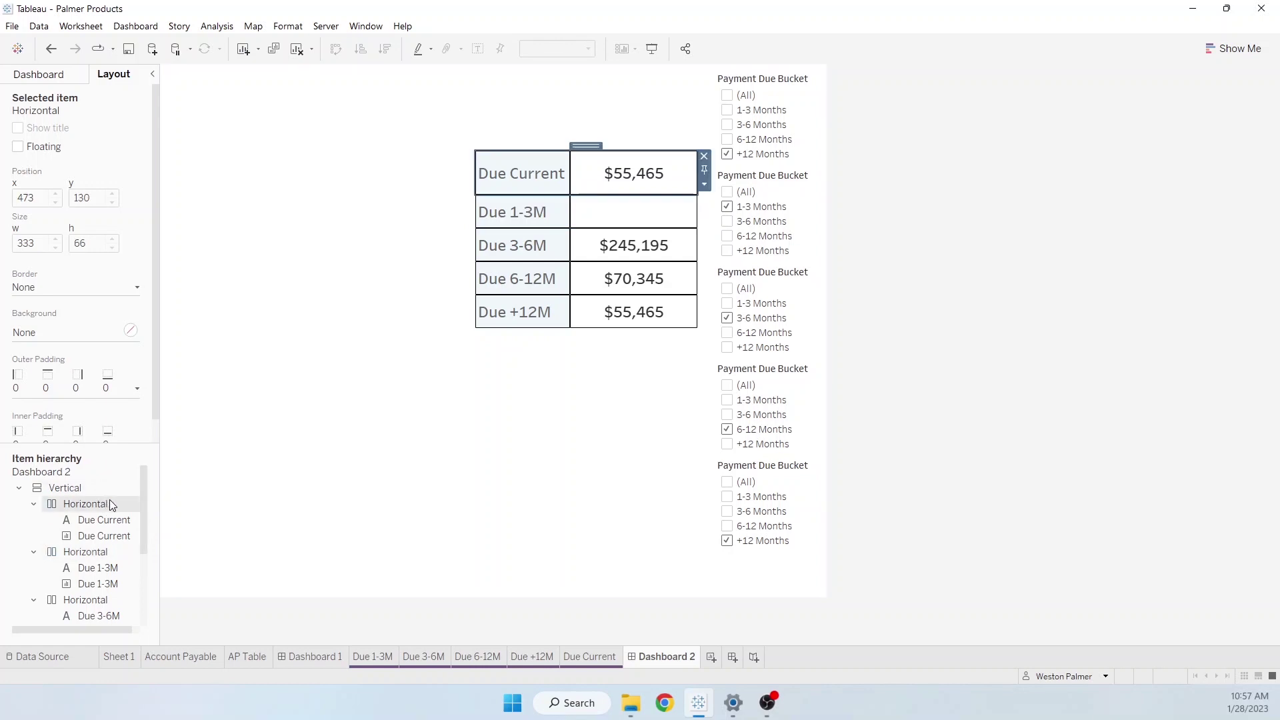
click(705, 185)
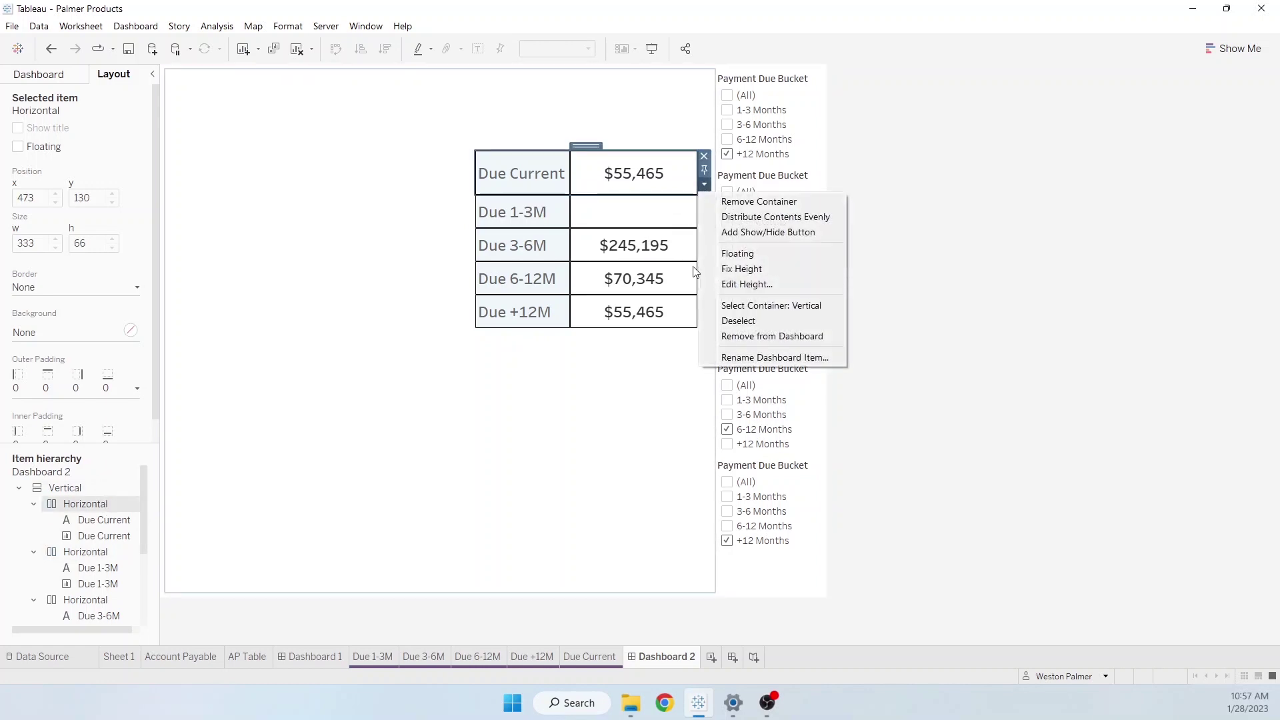
click(764, 281)
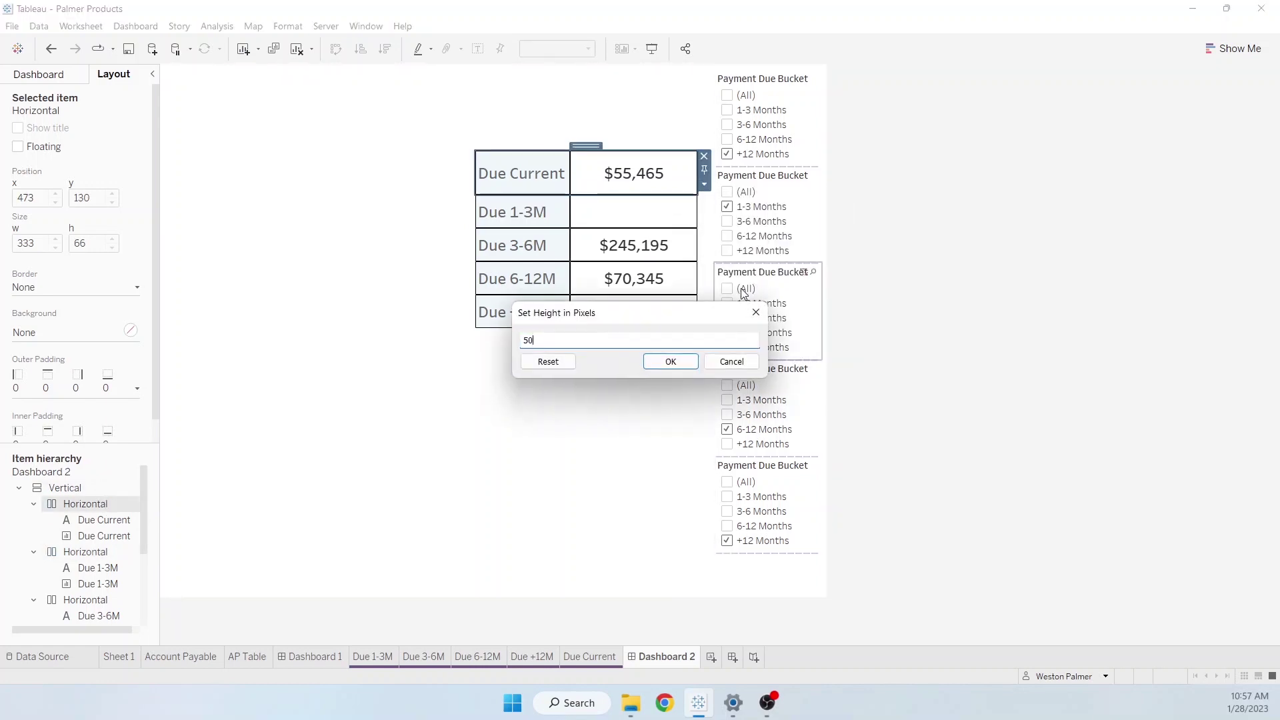
click(671, 361)
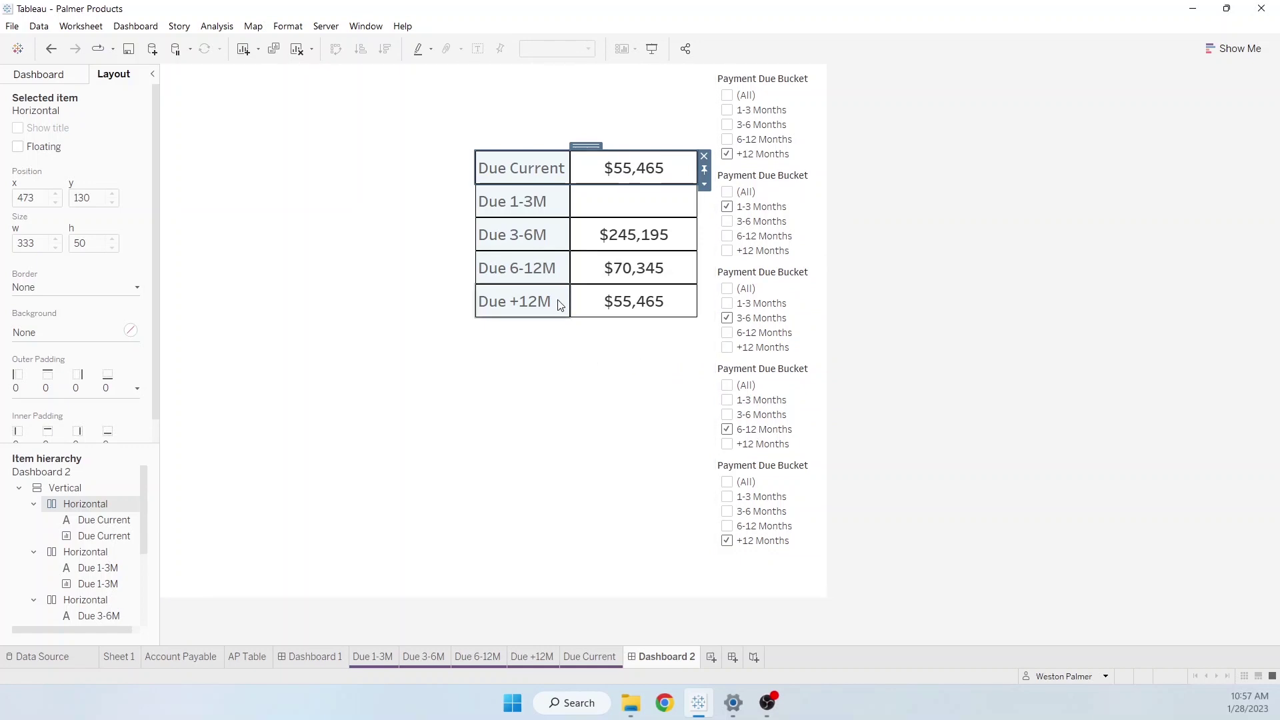
click(546, 334)
Set the floating Vertical container's height to 250 pixels in the Layout pane
click(610, 367)
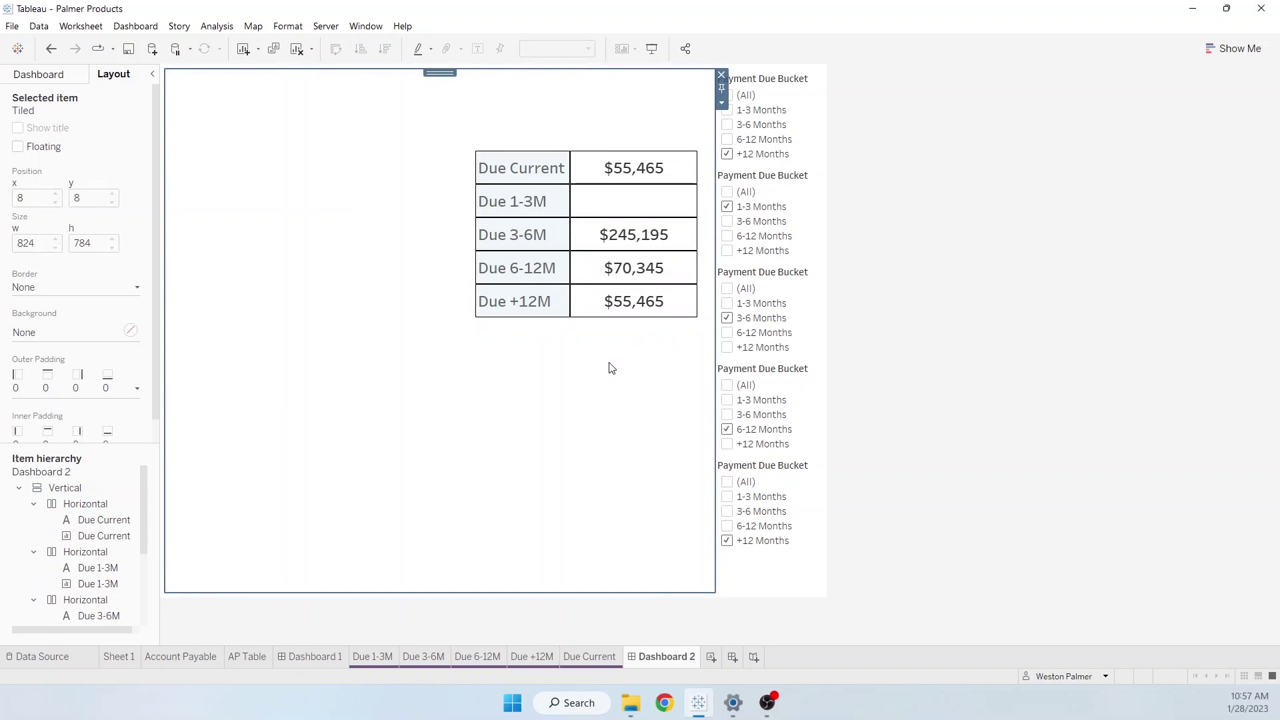
click(570, 331)
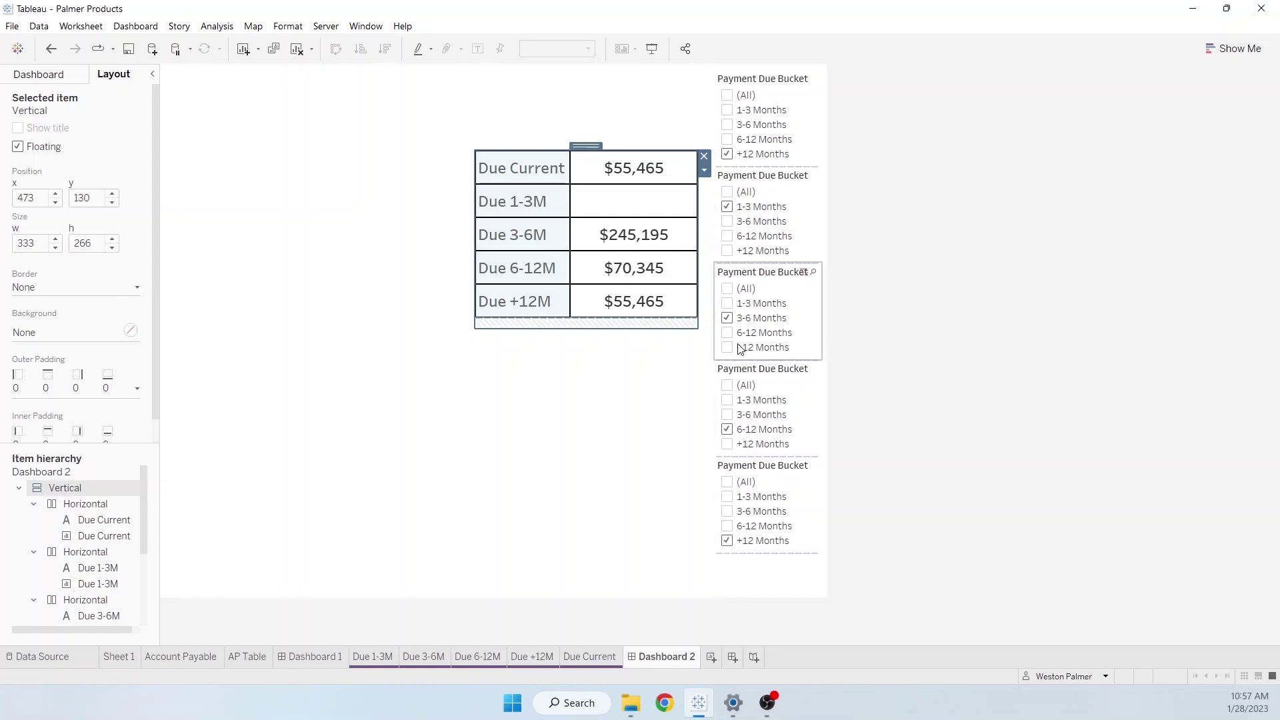
mouse_move(669, 179)
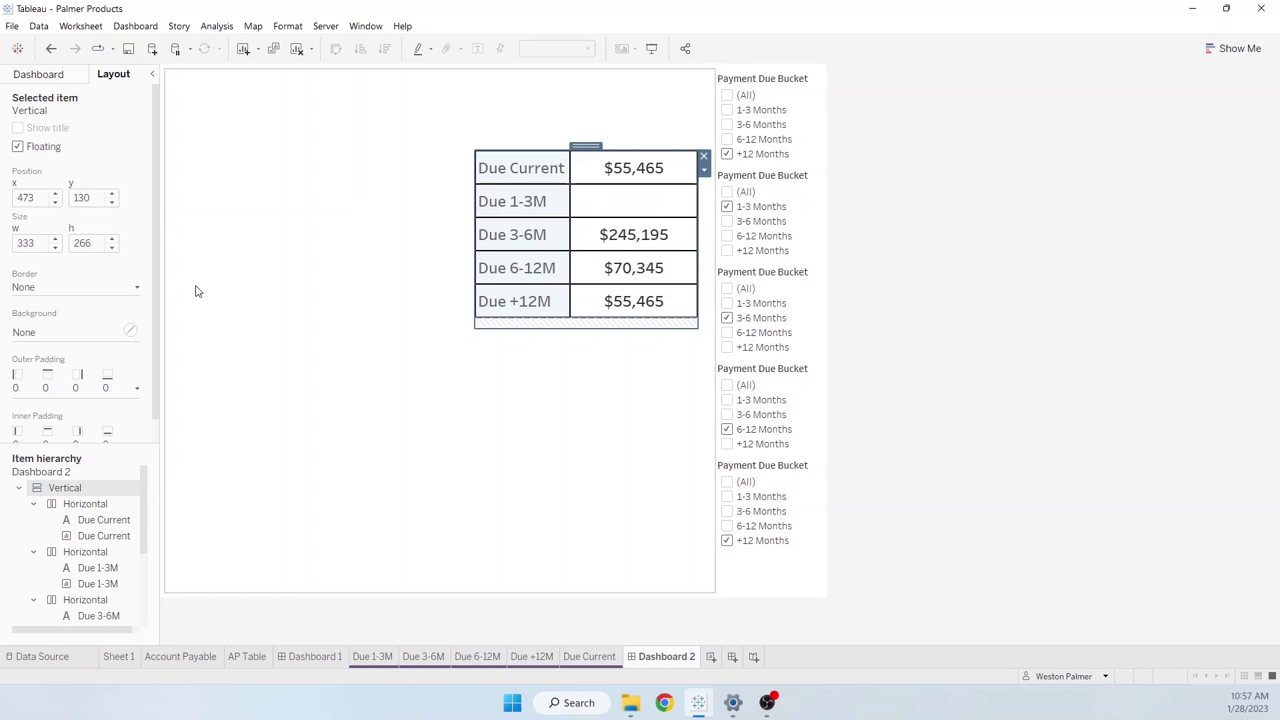
double_click(94, 243)
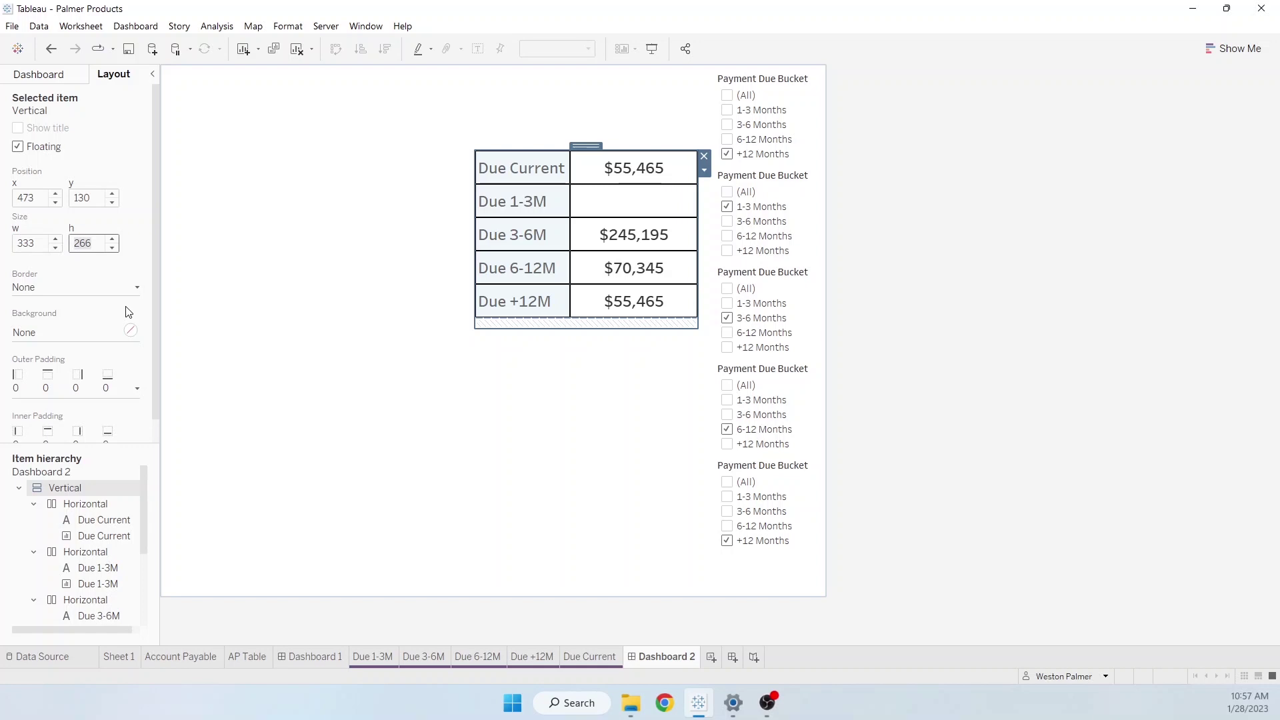
text(250)
key(Return)
click(580, 367)
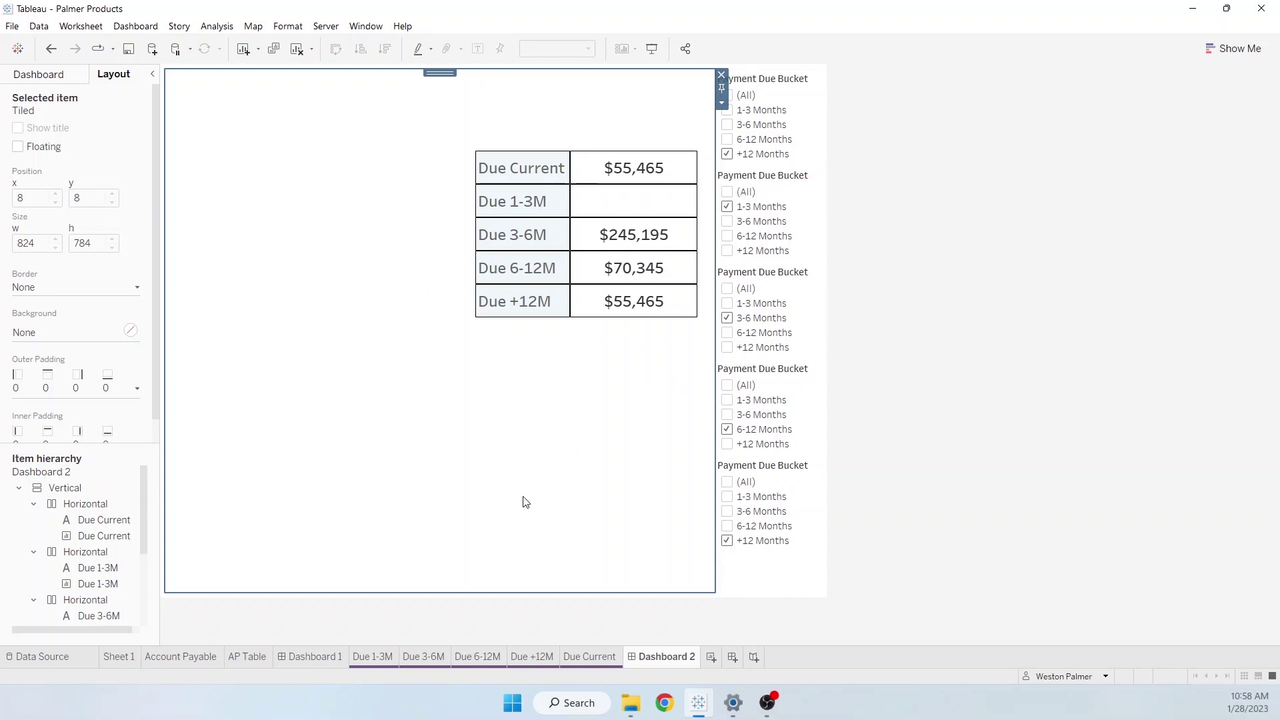
click(61, 490)
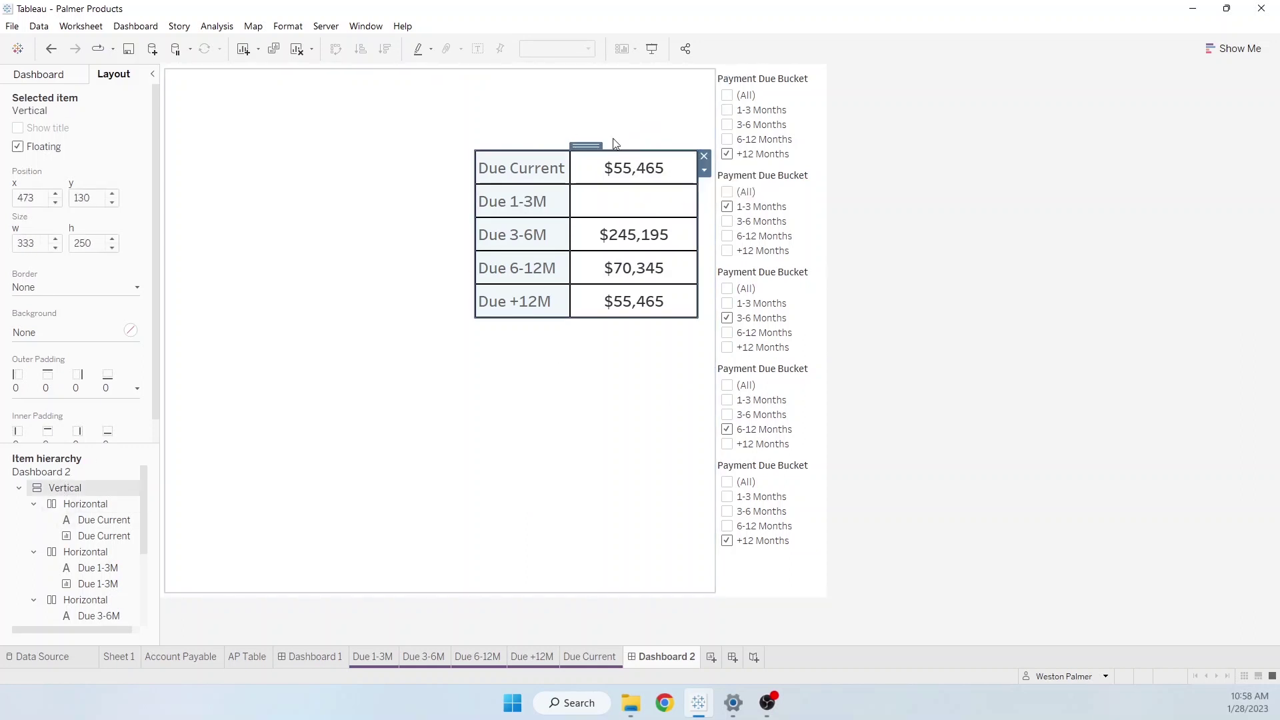
Drag the floating due grid to the dashboard's top-left corner
drag(586, 145, 304, 80)
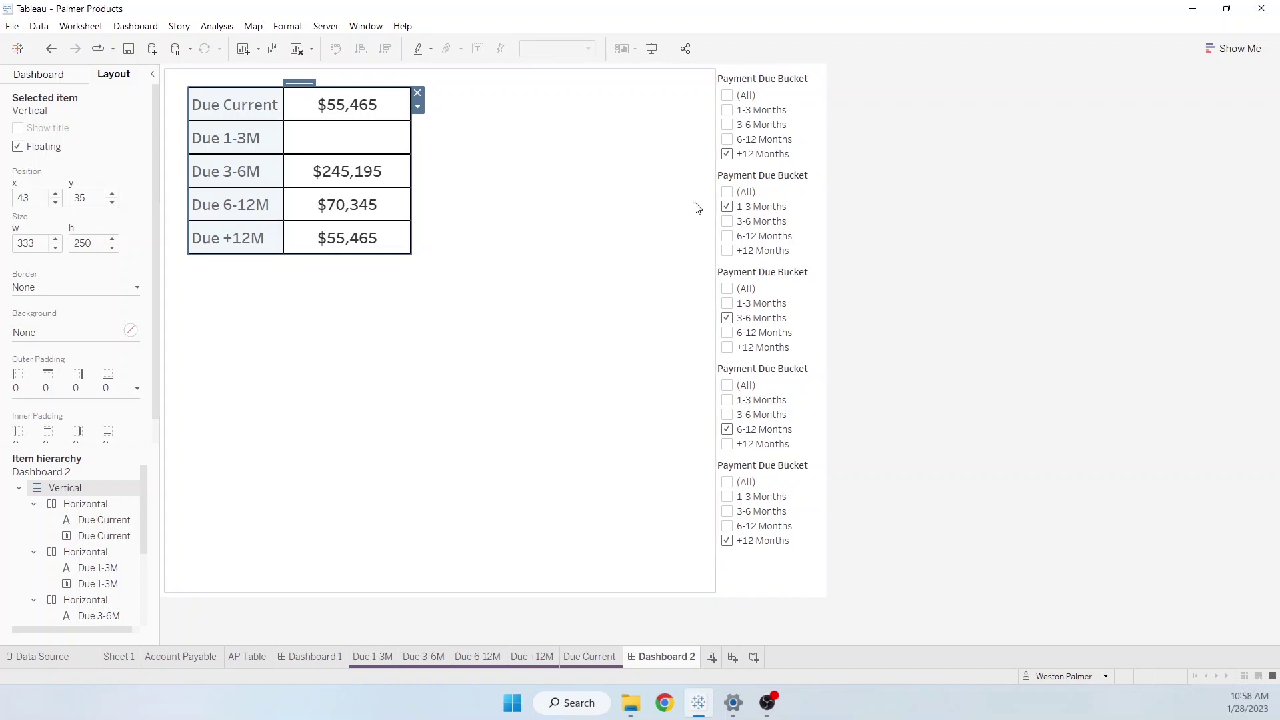
Remove the +12 Months, 1-3 Months, 3-6 Months and 6-12 Months filter cards
click(795, 95)
click(828, 75)
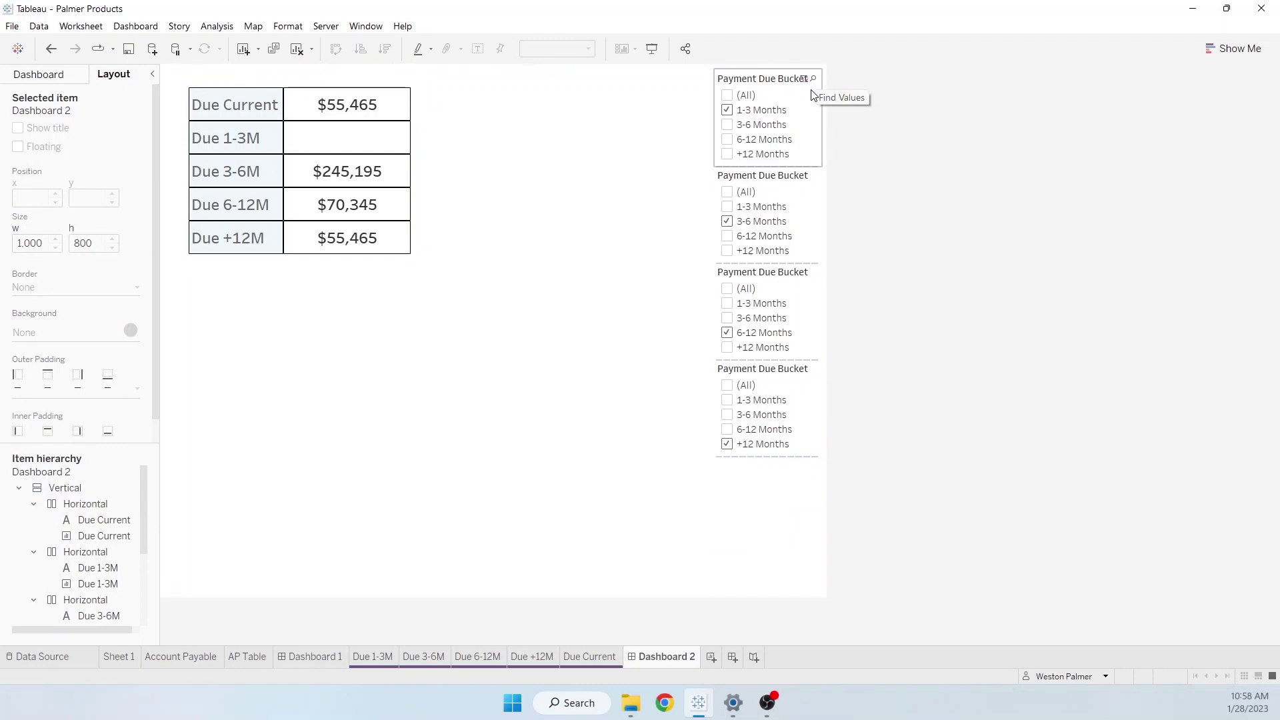
click(826, 83)
click(828, 75)
click(826, 83)
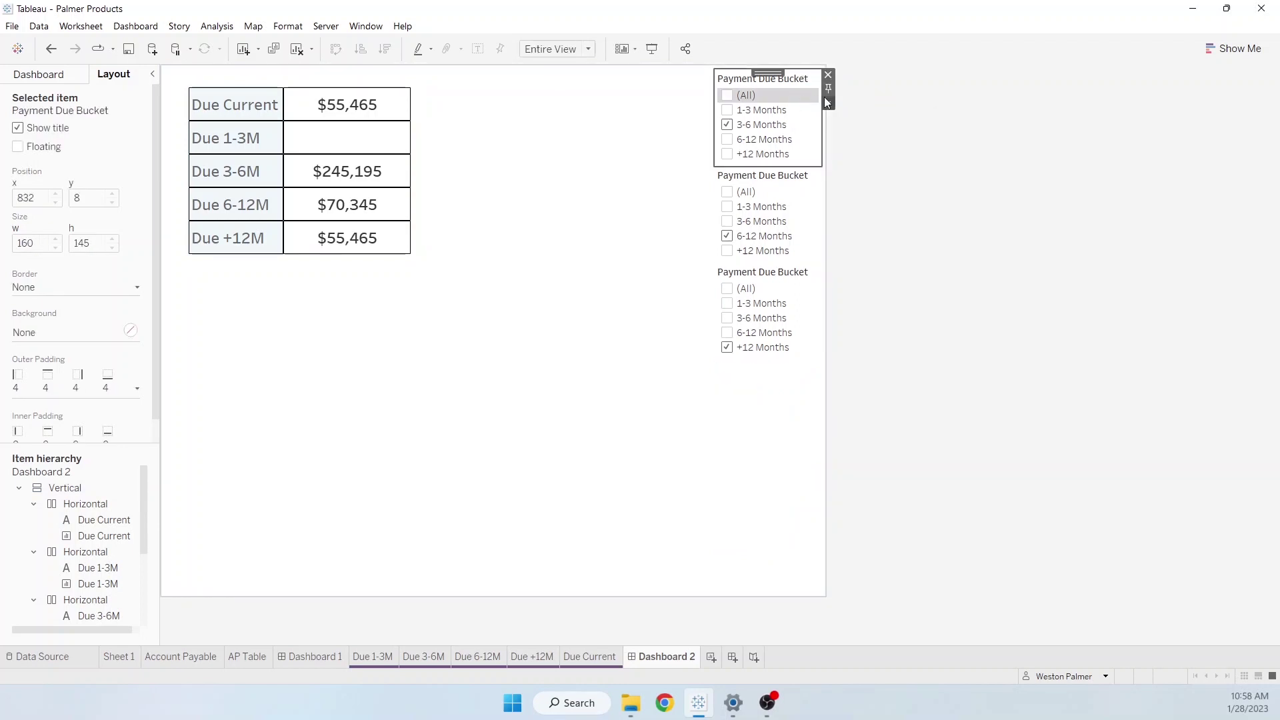
click(828, 75)
click(809, 110)
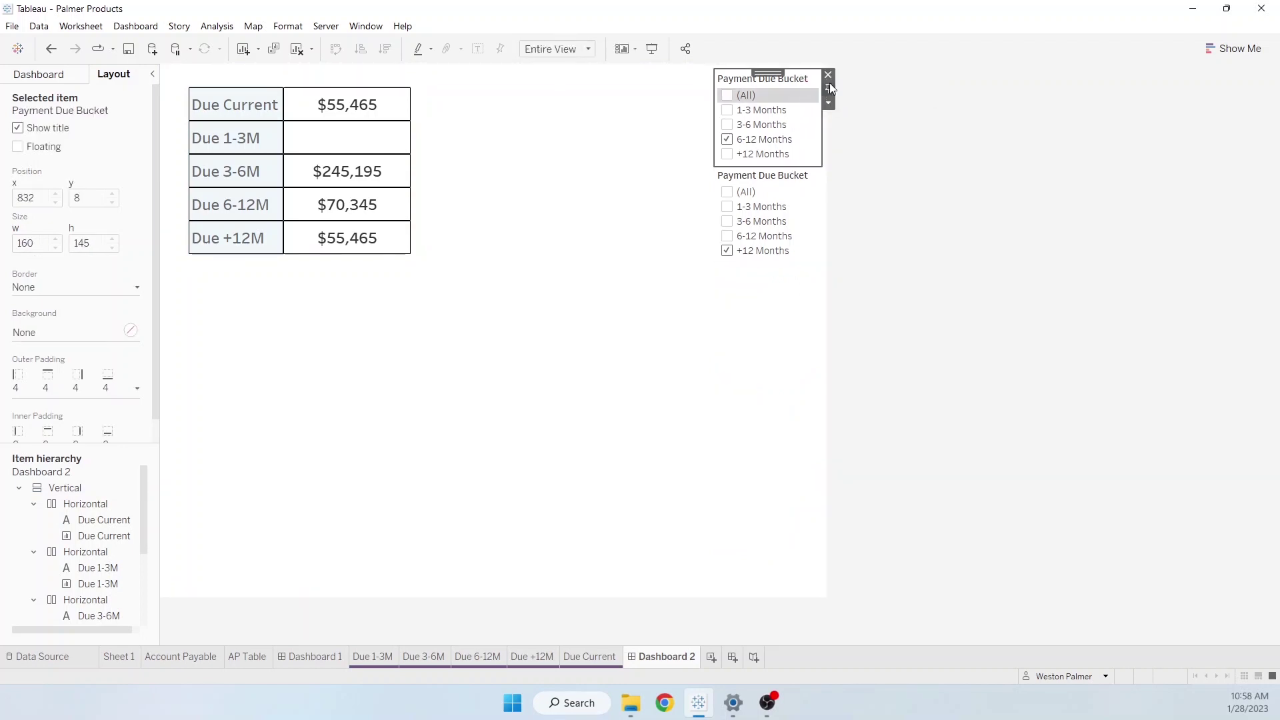
click(828, 75)
click(809, 93)
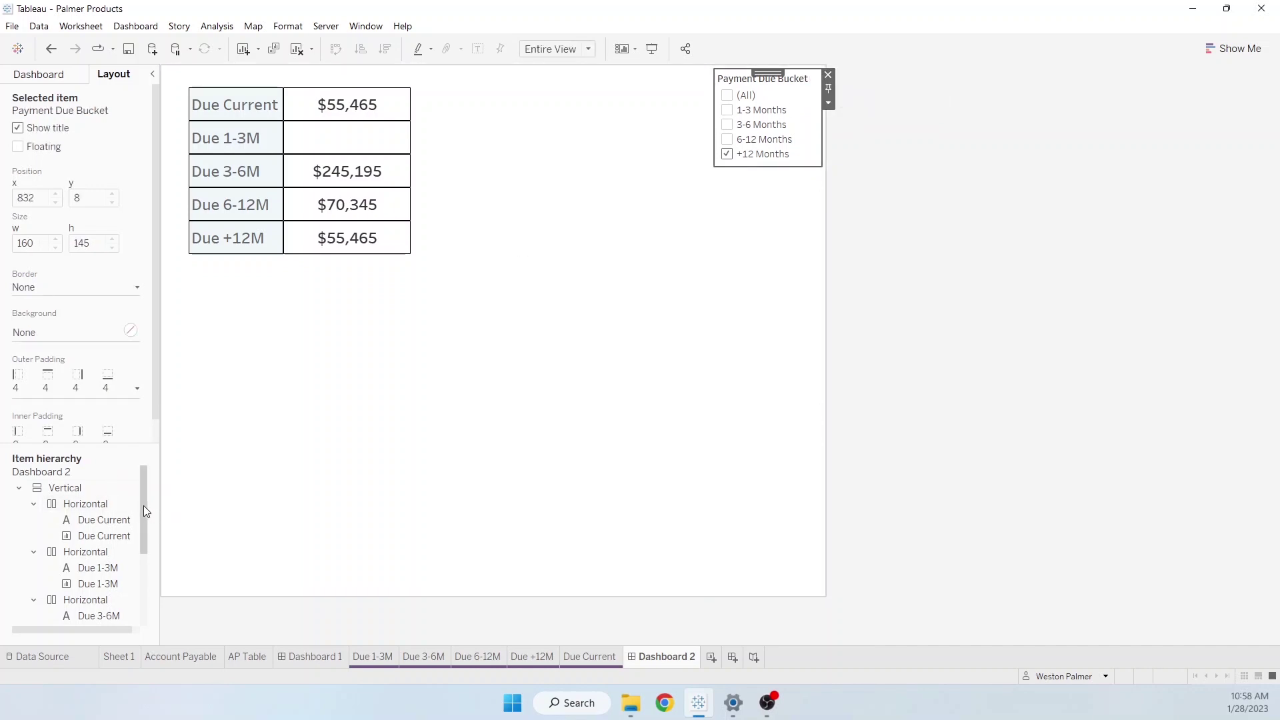
Remove the filters' horizontal container and delete the leftover filter column container
drag(143, 505, 143, 623)
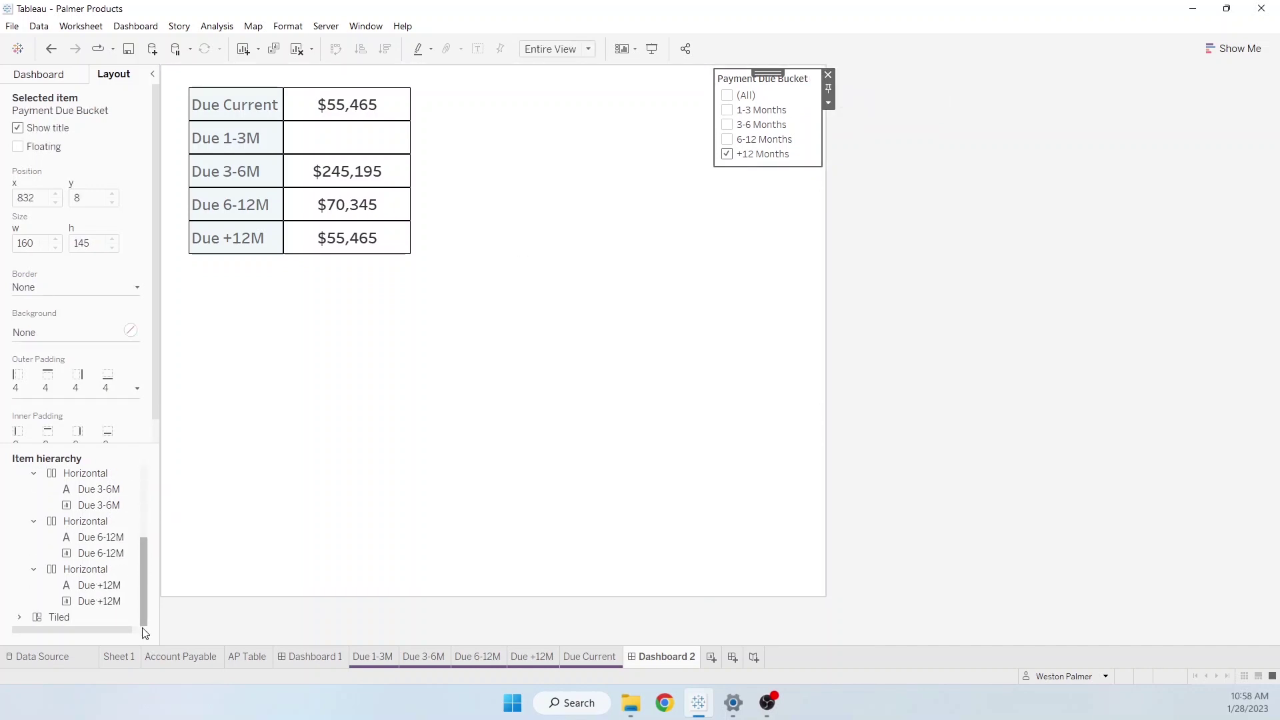
click(18, 617)
scroll(146, 580, down, 1)
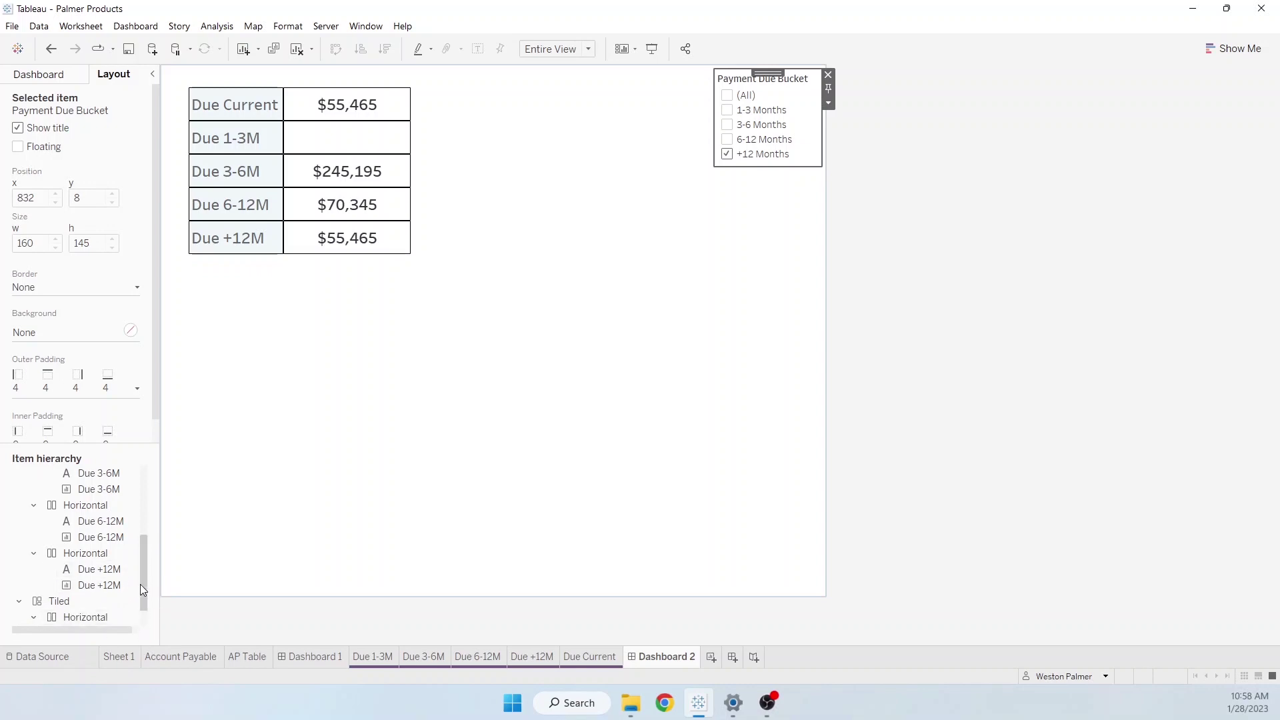
scroll(142, 585, down, 2)
click(94, 589)
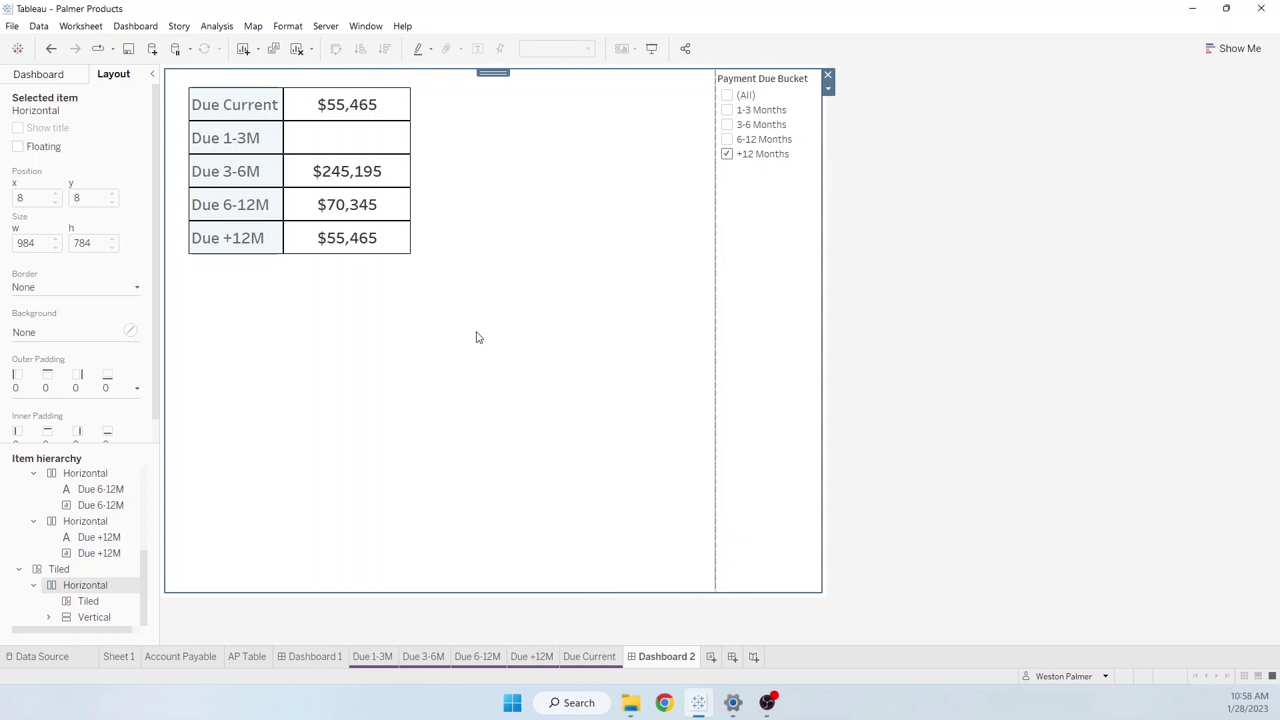
right_click(78, 589)
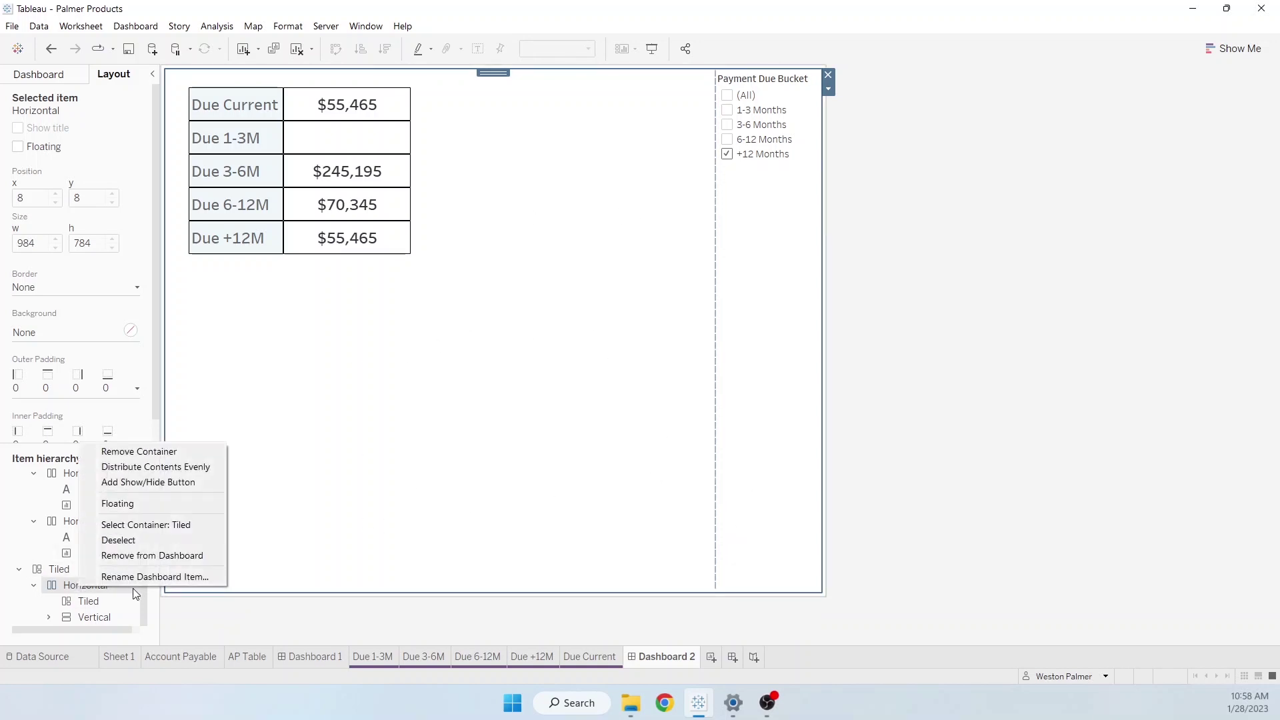
click(144, 460)
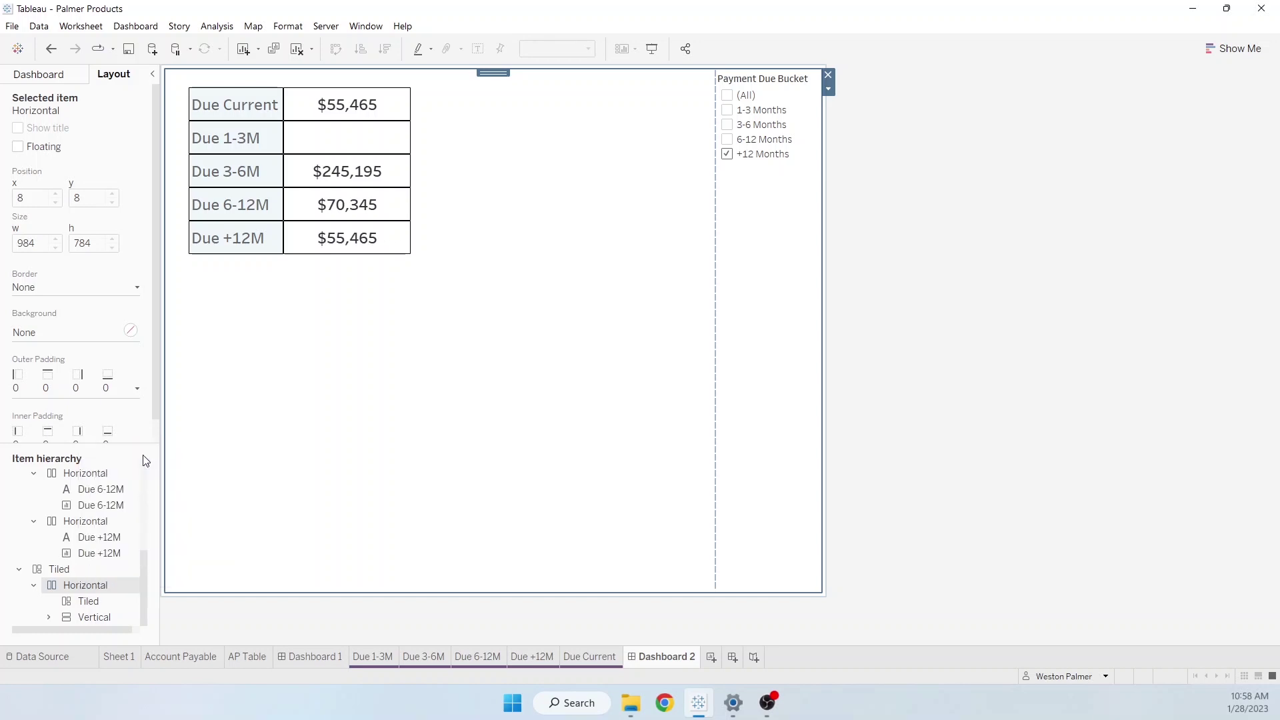
right_click(83, 613)
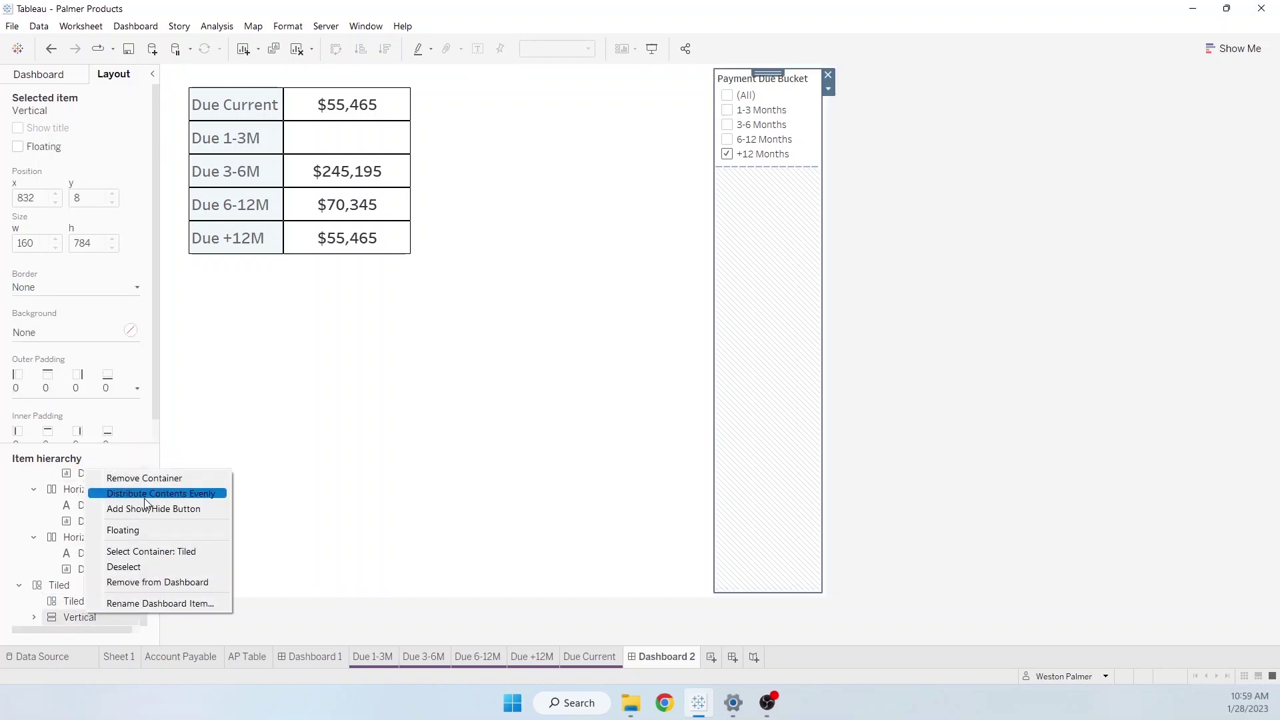
click(155, 583)
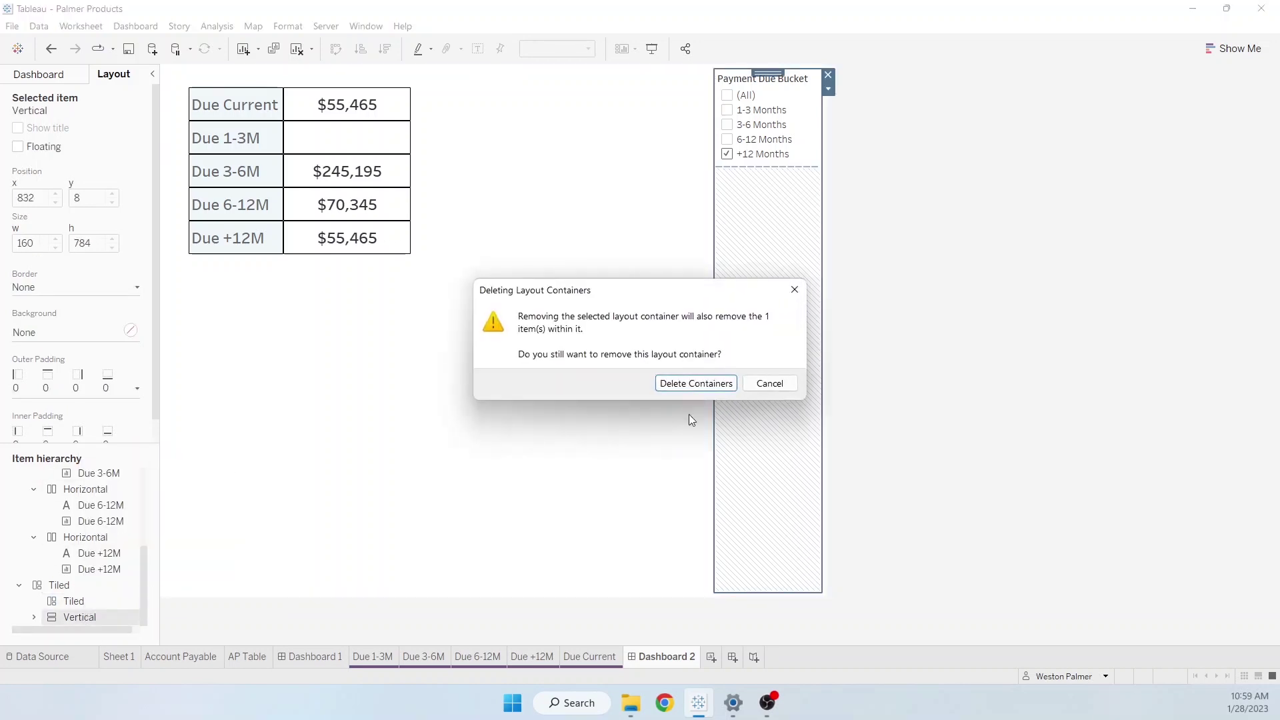
click(701, 381)
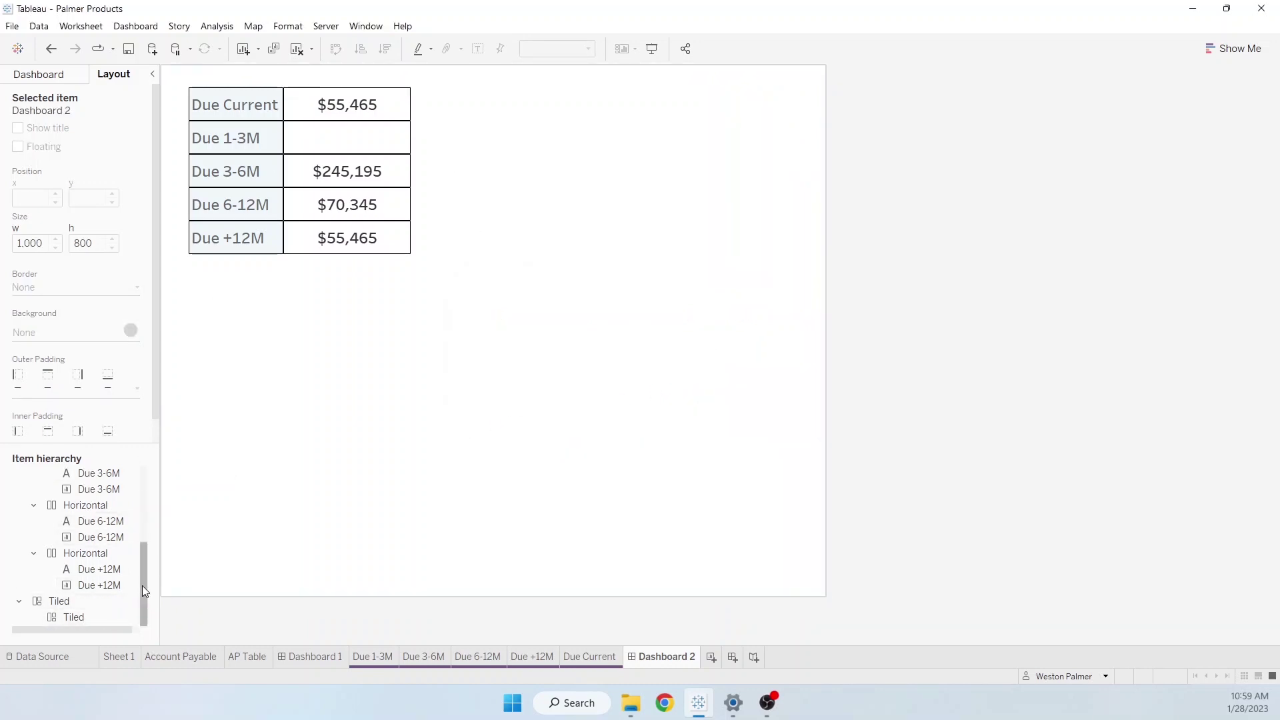
drag(142, 585, 144, 469)
Drag the floating KPI table toward the dashboard centre, to about x 304, y 136
click(65, 487)
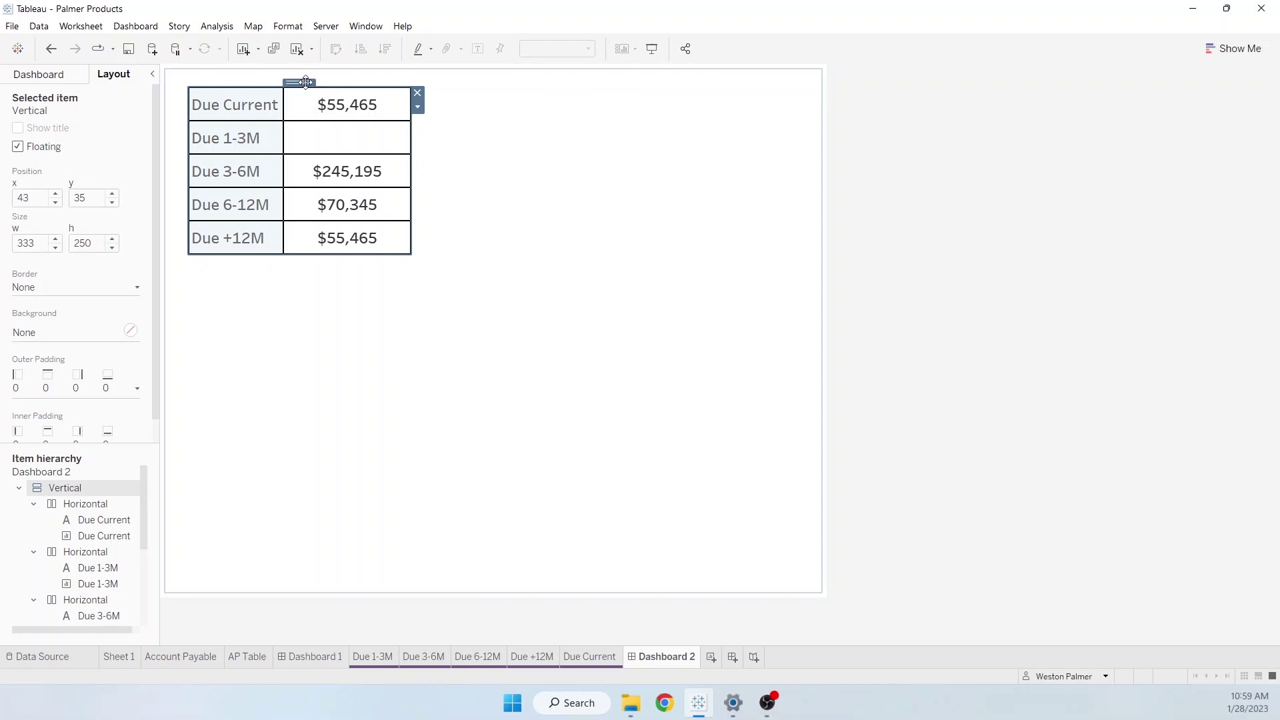
drag(315, 75, 481, 151)
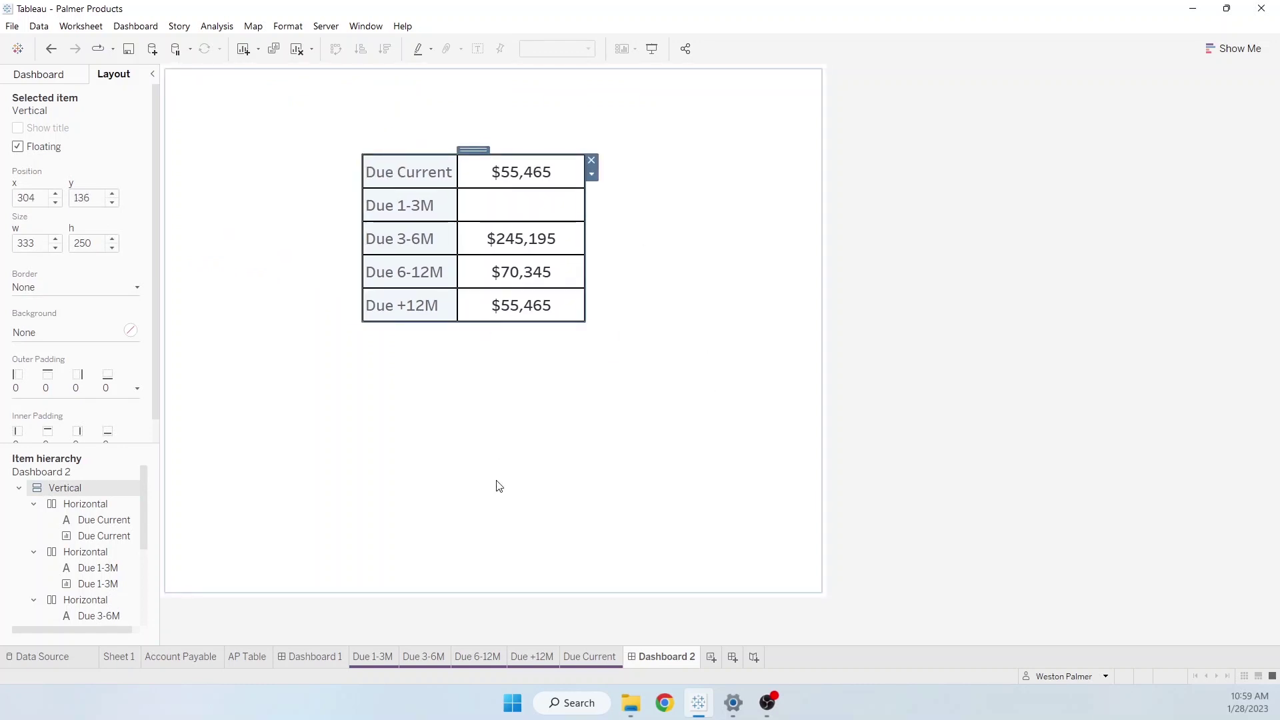